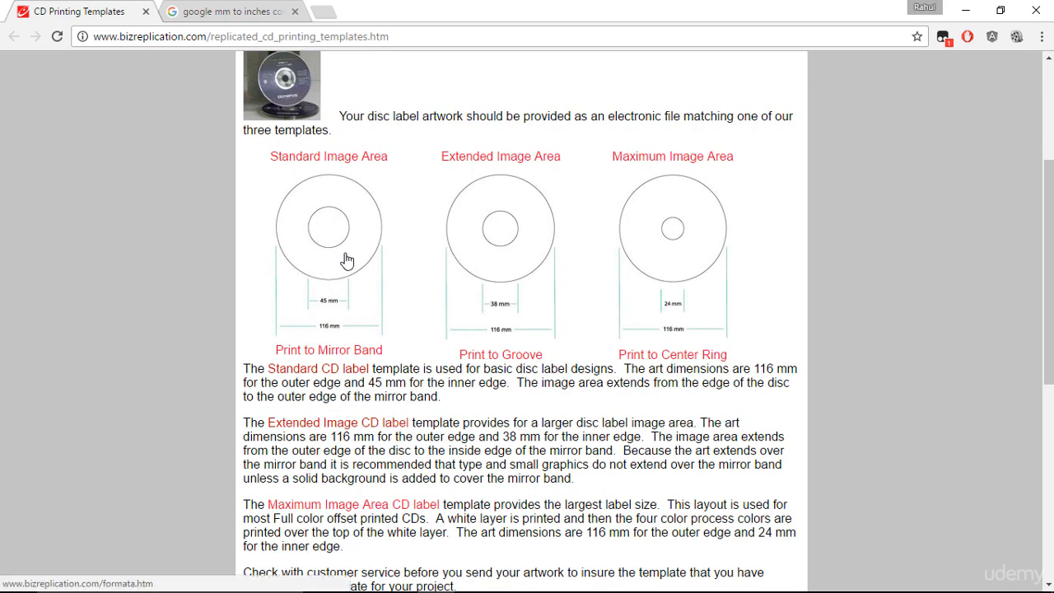
Examine the disc template dimensions, file formats and colour requirements on the CD printing templates page.
{"action": "scroll", "coordinate": [346, 261], "scroll_direction": "down", "scroll_amount": 2}
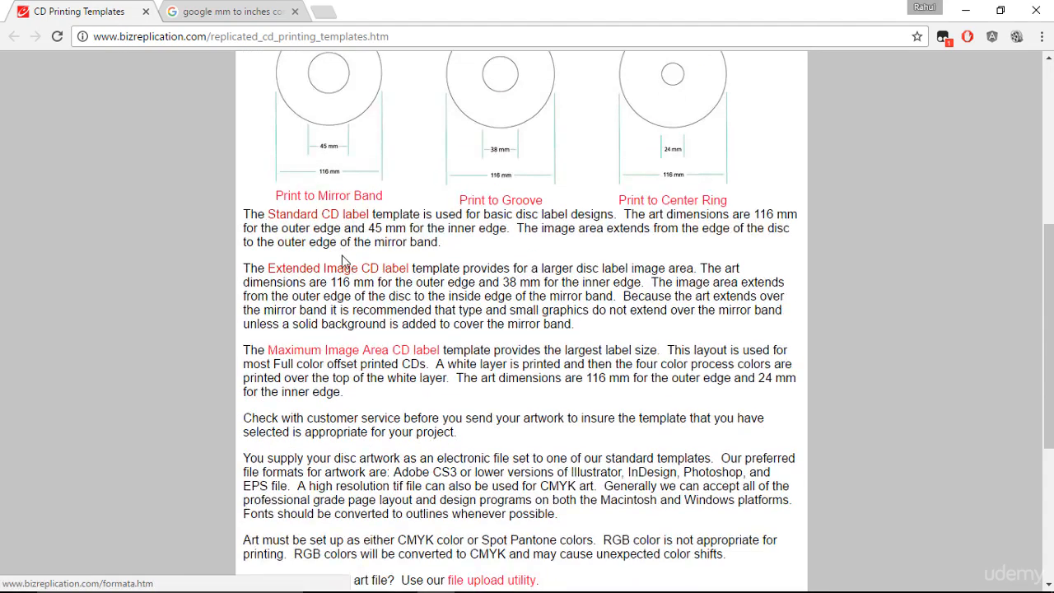
{"action": "left_click_drag", "start_coordinate": [244, 213], "coordinate": [451, 470]}
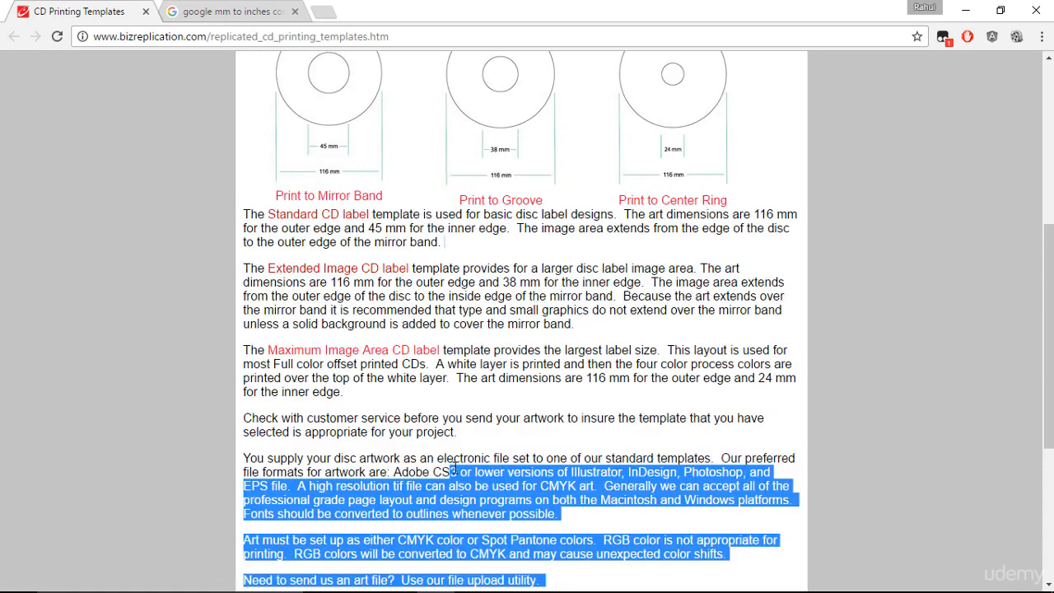
{"action": "left_click", "coordinate": [530, 437]}
{"action": "left_click_drag", "start_coordinate": [429, 36], "coordinate": [66, 36]}
{"action": "left_click", "coordinate": [115, 302]}
{"action": "scroll", "coordinate": [644, 445], "scroll_direction": "down", "scroll_amount": 5}
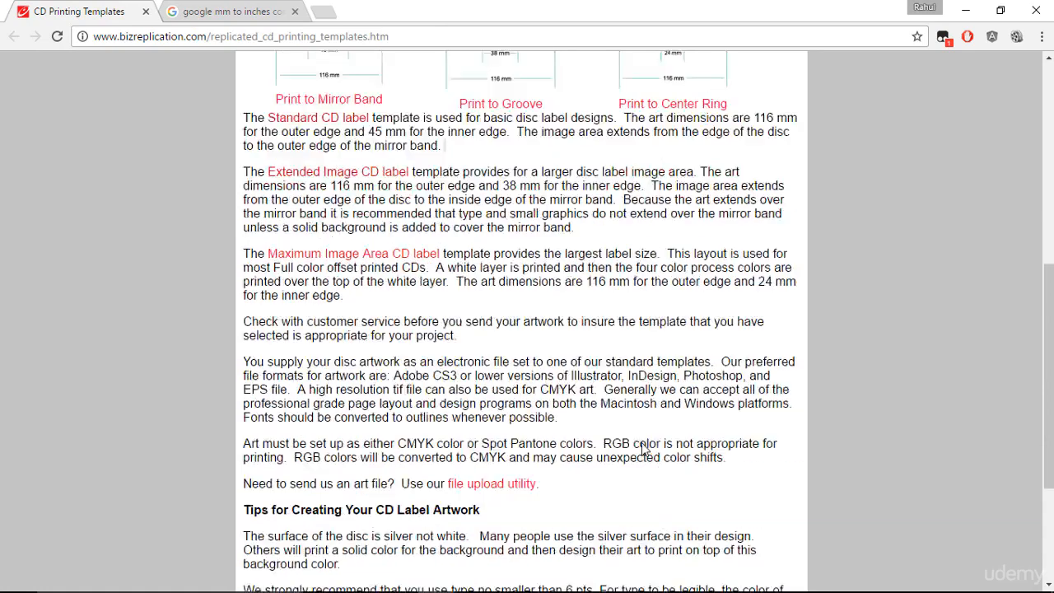
{"action": "left_click_drag", "start_coordinate": [245, 299], "coordinate": [564, 308]}
{"action": "left_click", "coordinate": [564, 310]}
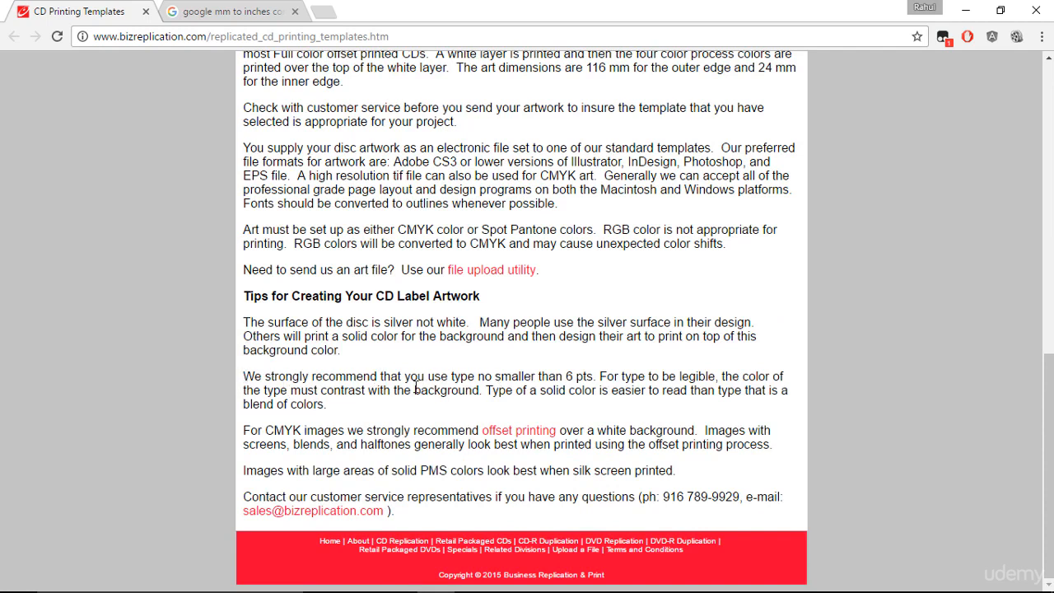
Check the recommended minimum type size in the artwork tips and review the three disc templates again.
{"action": "left_click_drag", "start_coordinate": [565, 376], "coordinate": [596, 376]}
{"action": "left_click", "coordinate": [630, 393]}
{"action": "left_click_drag", "start_coordinate": [565, 376], "coordinate": [598, 380]}
{"action": "left_click", "coordinate": [602, 388]}
{"action": "scroll", "coordinate": [602, 389], "scroll_direction": "up", "scroll_amount": 10}
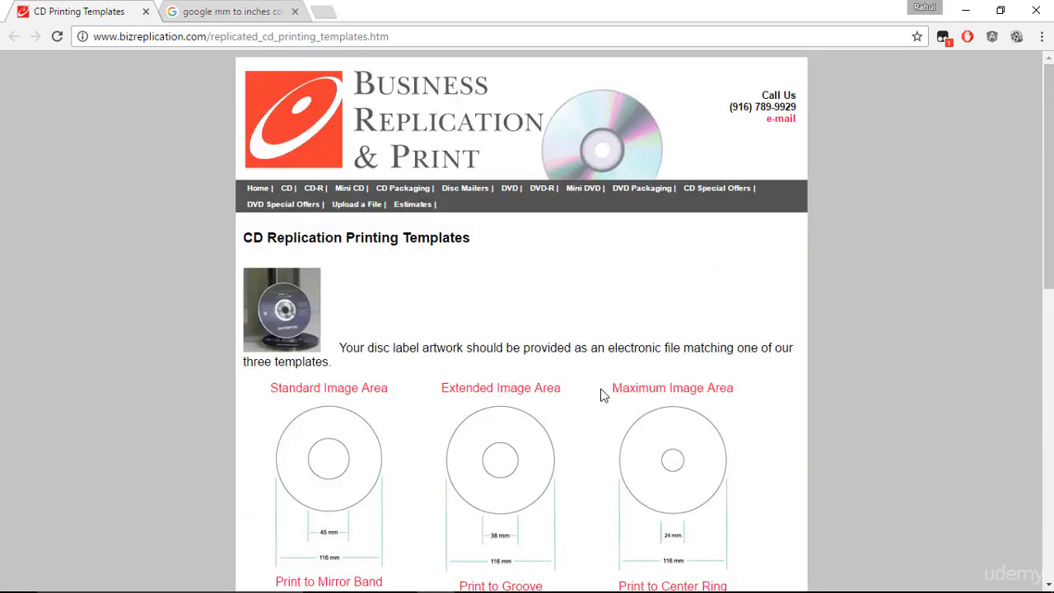
{"action": "scroll", "coordinate": [602, 395], "scroll_direction": "down", "scroll_amount": 9}
{"action": "scroll", "coordinate": [602, 389], "scroll_direction": "up", "scroll_amount": 5}
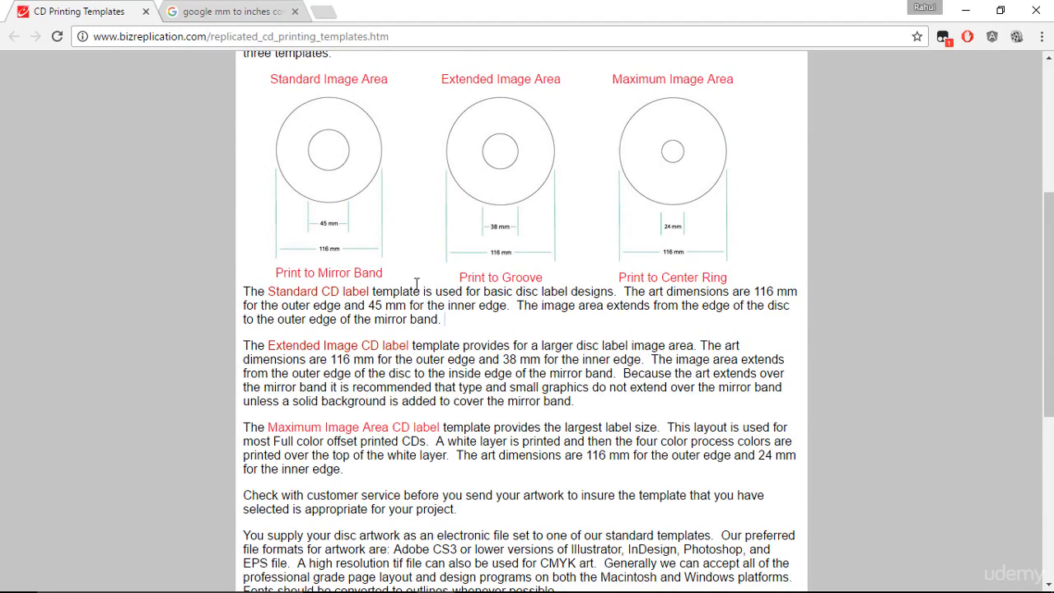
Switch to the Google mm to inches conversion page and look at its millimetre and inch fields.
{"action": "left_click_drag", "start_coordinate": [221, 11], "coordinate": [70, 31]}
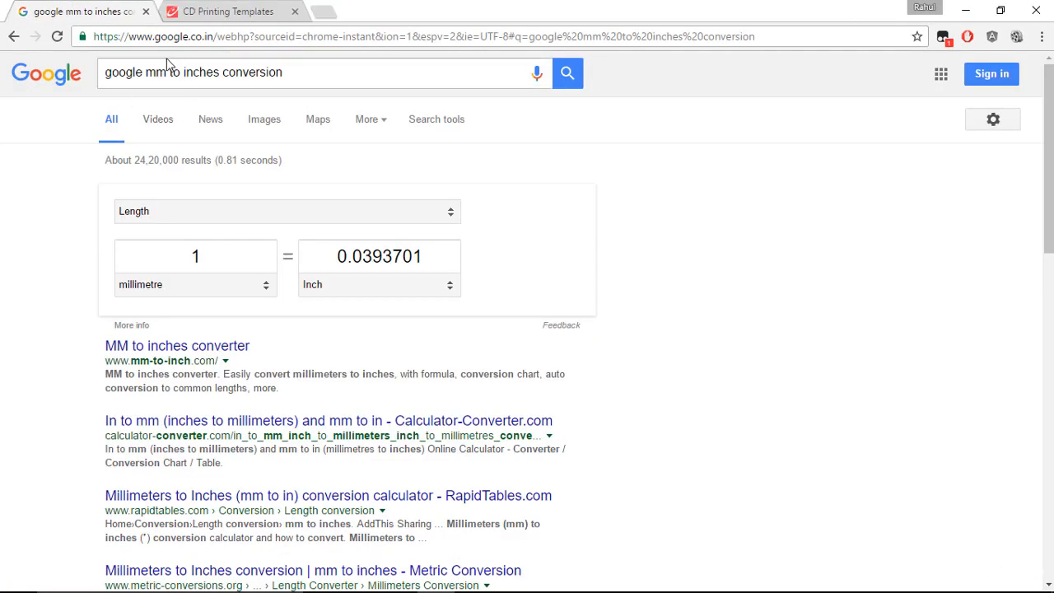
{"action": "left_click", "coordinate": [299, 73]}
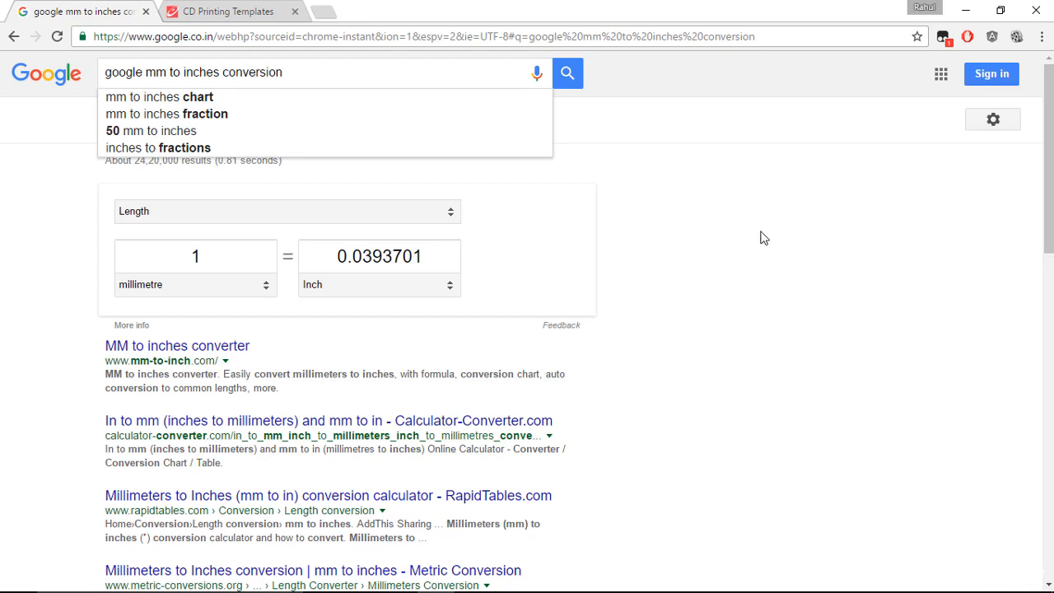
{"action": "left_click", "coordinate": [228, 260]}
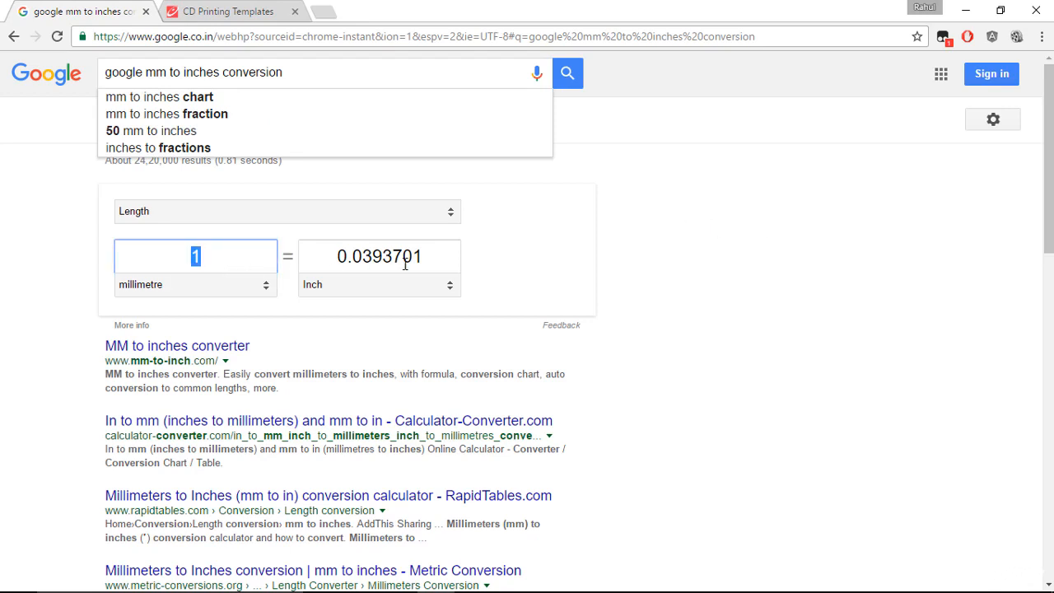
{"action": "left_click_drag", "start_coordinate": [437, 254], "coordinate": [328, 256]}
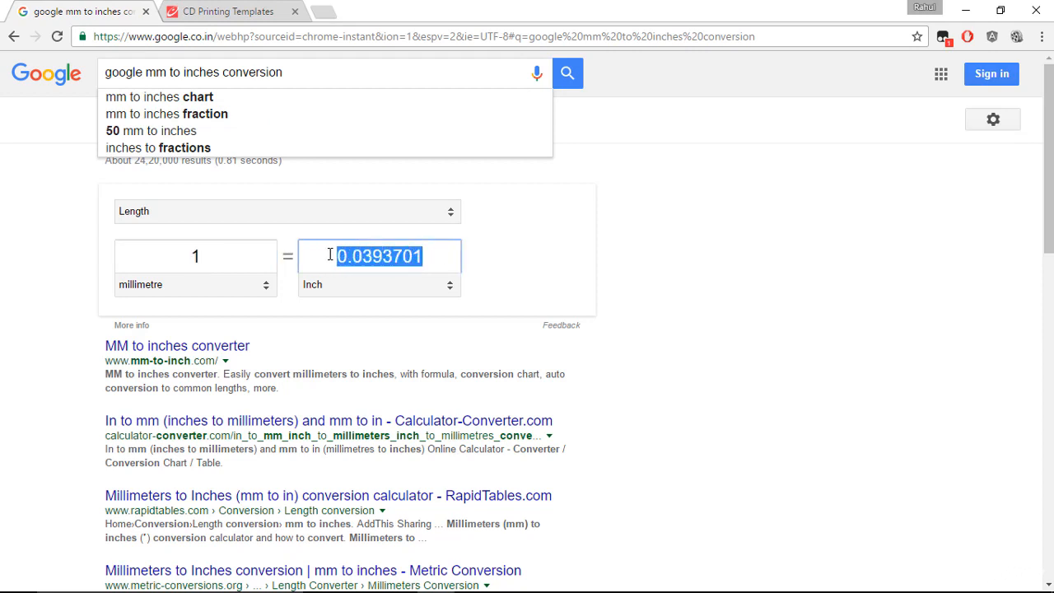
{"action": "left_click", "coordinate": [846, 337]}
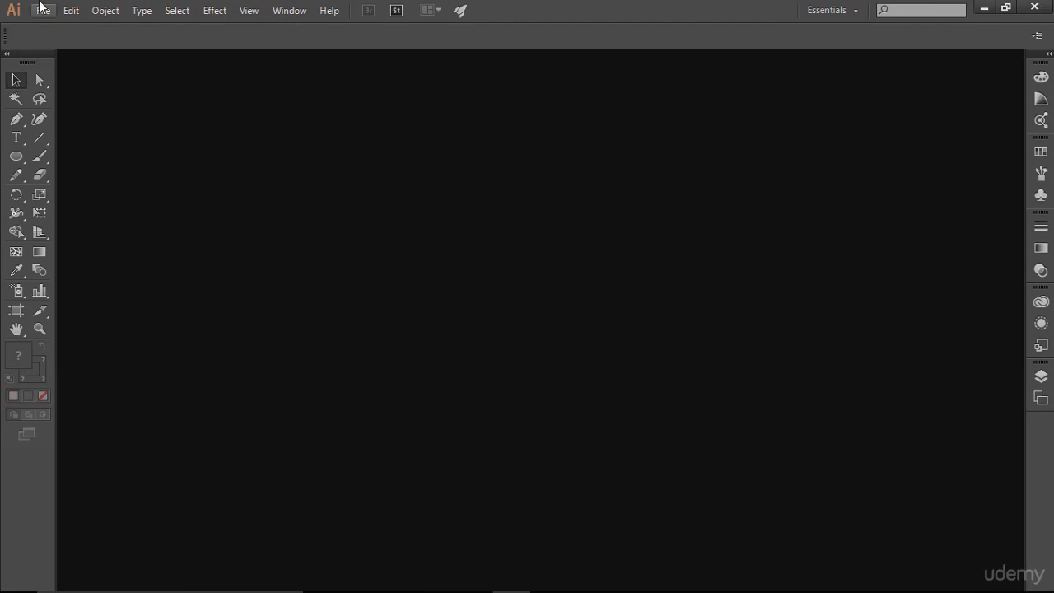
Switch to Illustrator, open CD label template .ai and inspect its disc outlines.
{"action": "left_click", "coordinate": [42, 9]}
{"action": "left_click", "coordinate": [71, 62]}
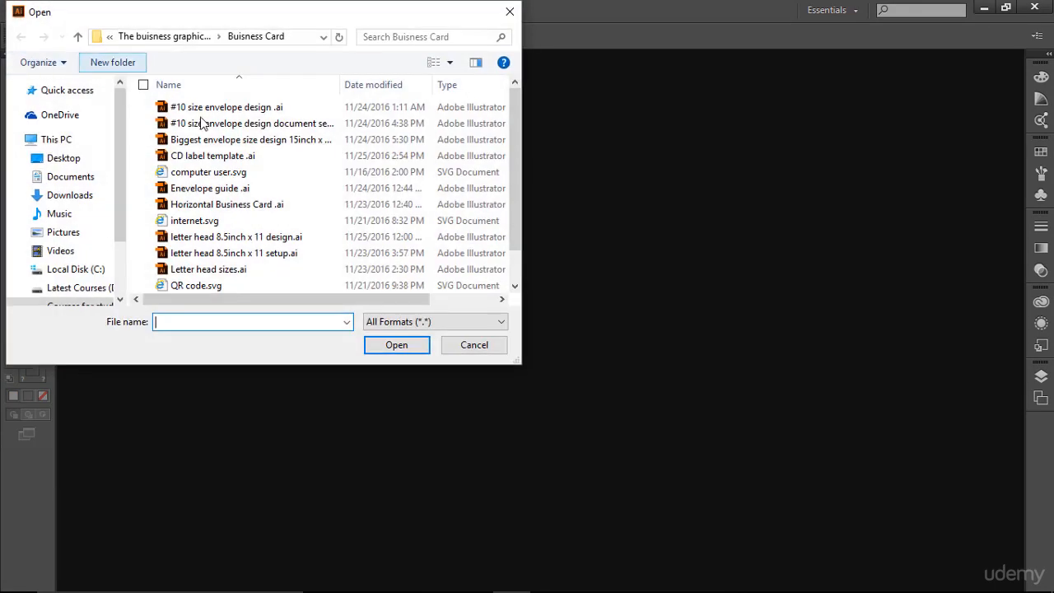
{"action": "double_click", "coordinate": [228, 159]}
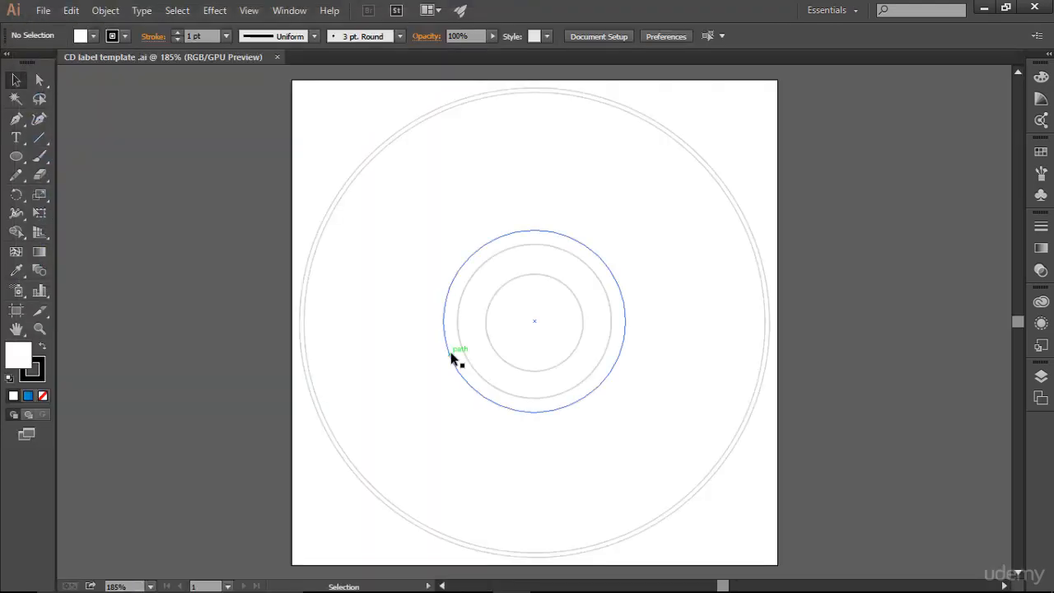
{"action": "left_click_drag", "start_coordinate": [200, 158], "coordinate": [811, 474]}
{"action": "left_click", "coordinate": [851, 432]}
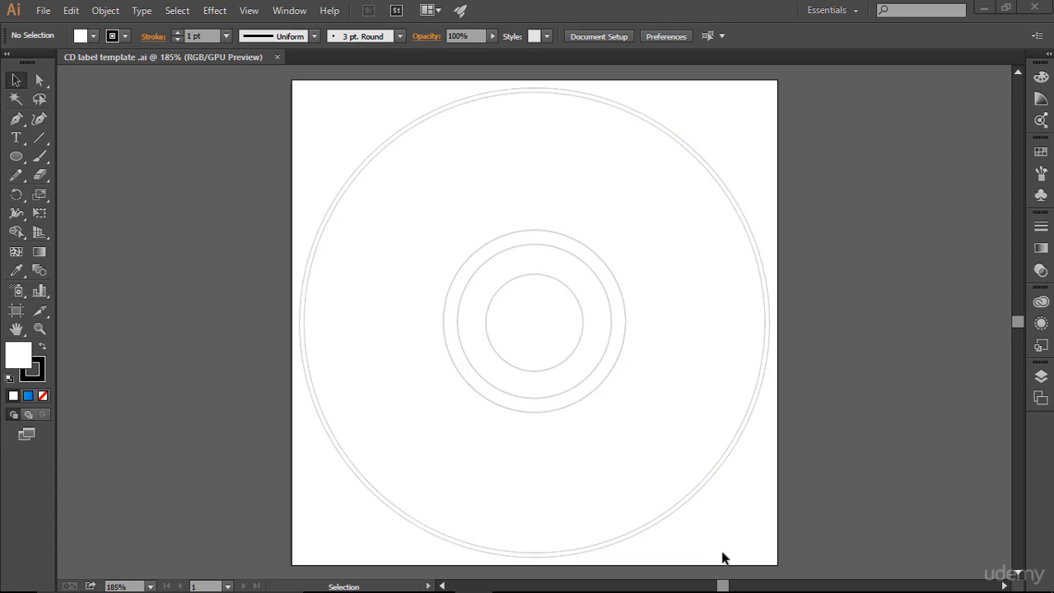
Start a new document with a 0.125 in bleed on all sides and name it CD Label cover.
{"action": "left_click", "coordinate": [43, 11]}
{"action": "left_click", "coordinate": [35, 28]}
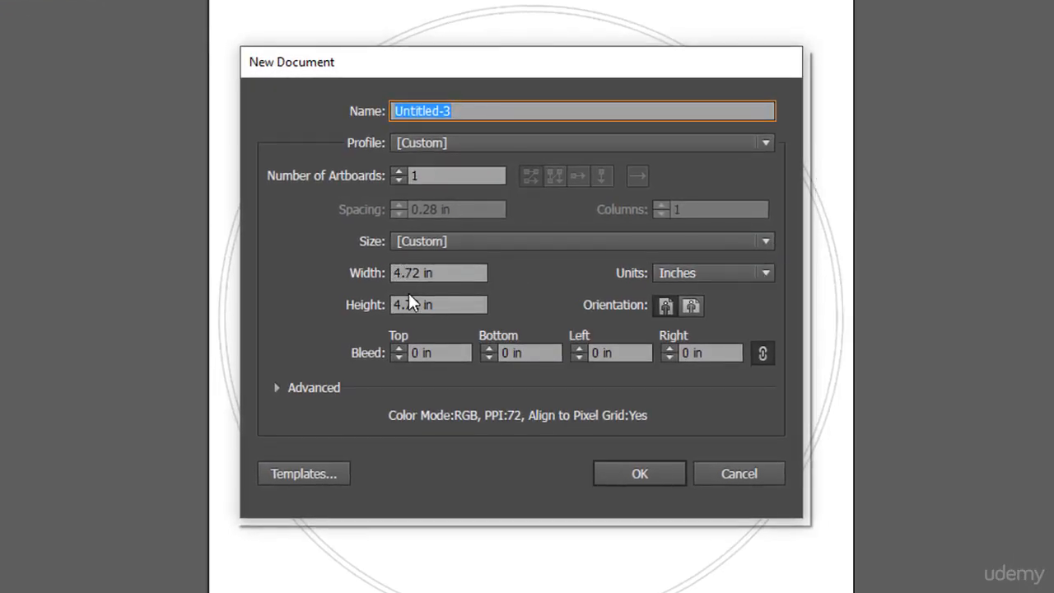
{"action": "left_click", "coordinate": [397, 349]}
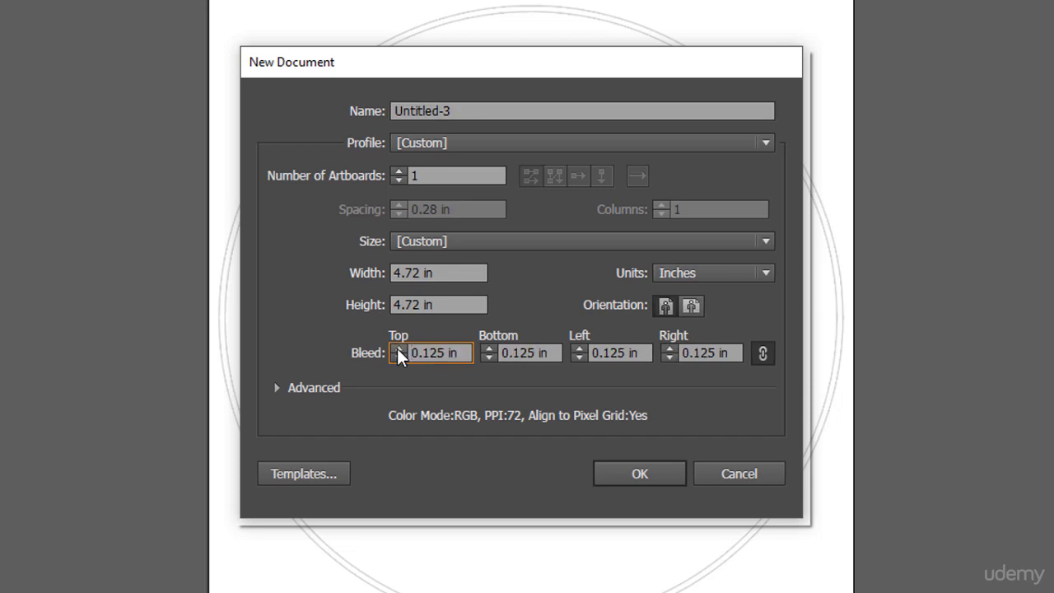
{"action": "left_click_drag", "start_coordinate": [488, 110], "coordinate": [358, 120]}
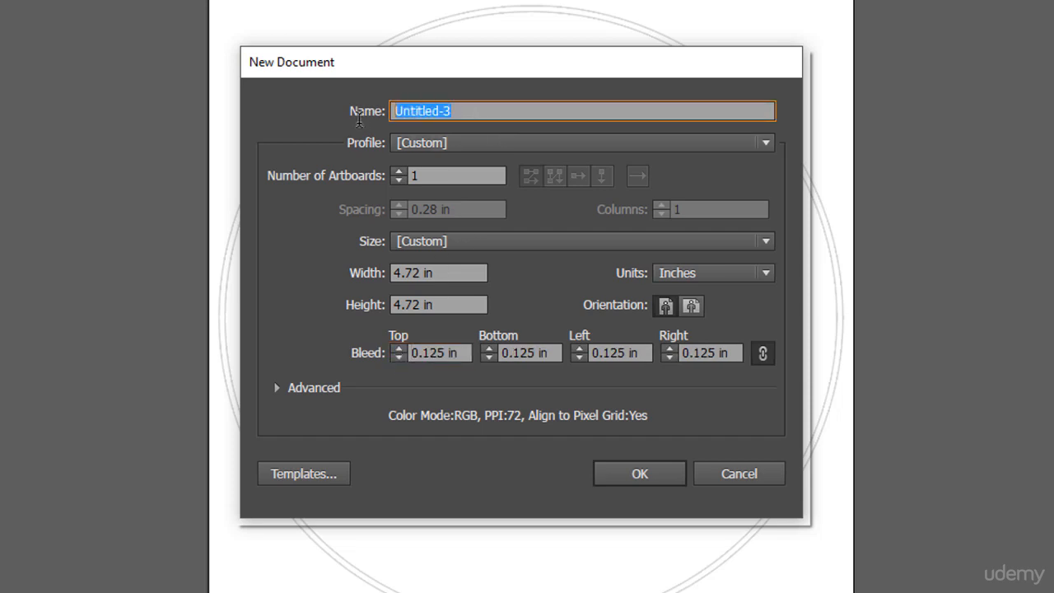
{"action": "type", "text": "CD co"}
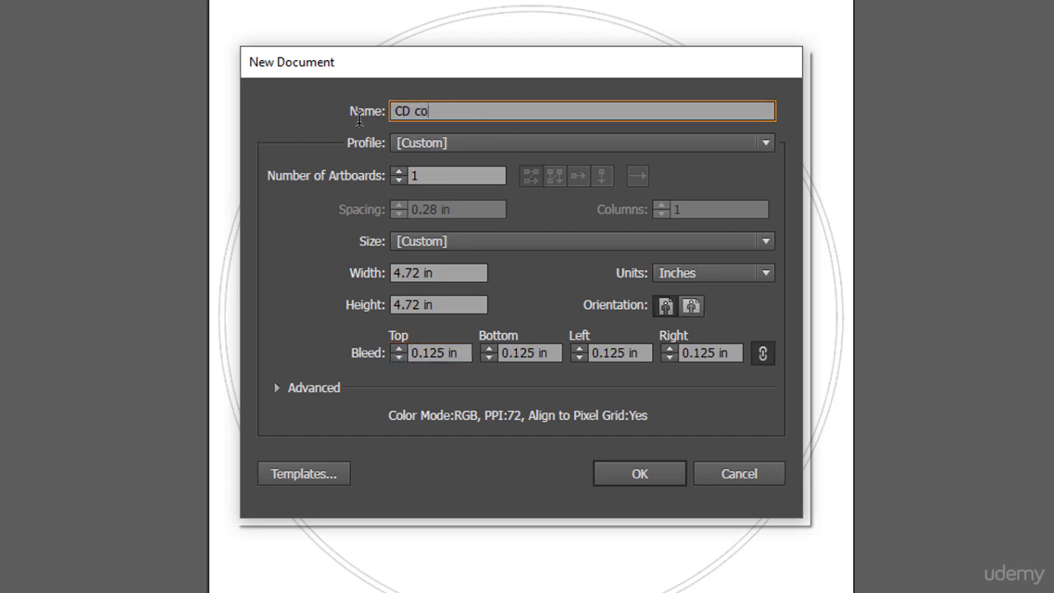
{"action": "type", "text": "ver"}
{"action": "key", "text": "Left"}
{"action": "key", "text": "Left"}
{"action": "key", "text": "Left"}
{"action": "type", "text": "Label"}
Set the number of artboards to 2 and the color mode to CMYK, and create the document.
{"action": "left_click", "coordinate": [402, 172]}
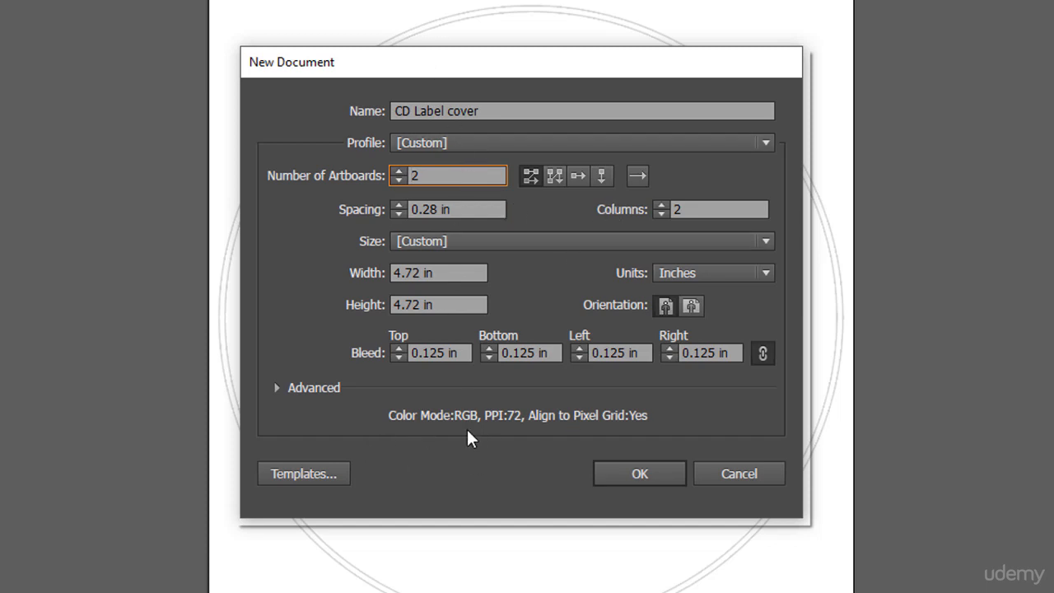
{"action": "left_click", "coordinate": [535, 144]}
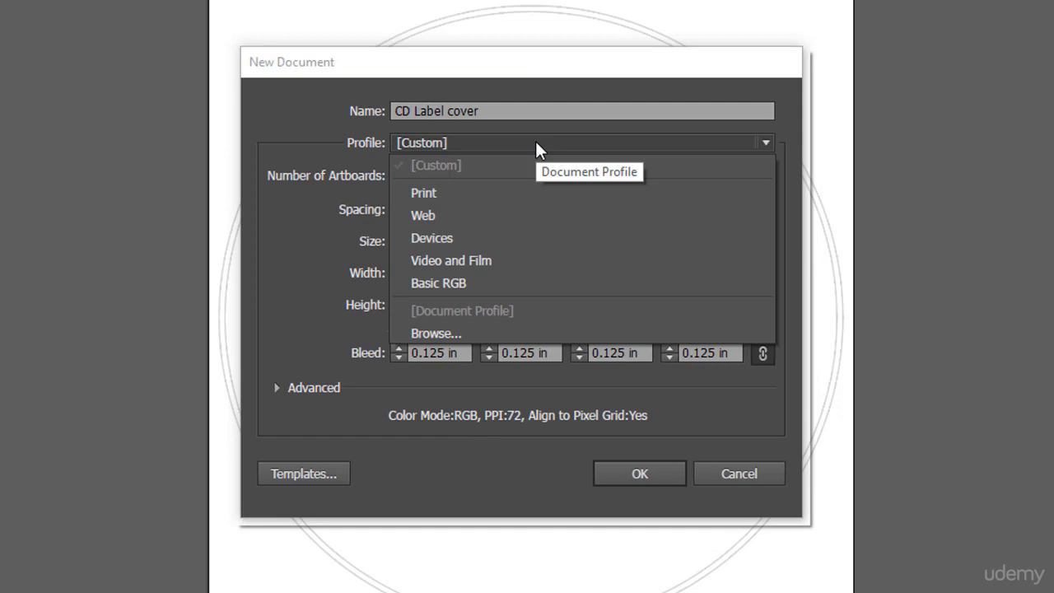
{"action": "left_click", "coordinate": [606, 100]}
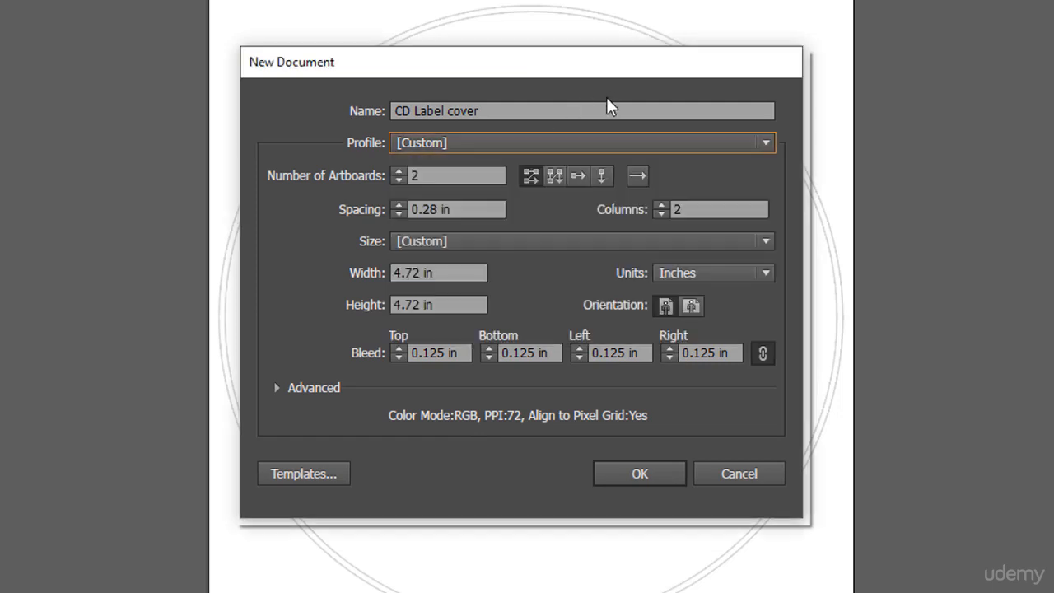
{"action": "left_click", "coordinate": [276, 387]}
{"action": "left_click", "coordinate": [489, 424]}
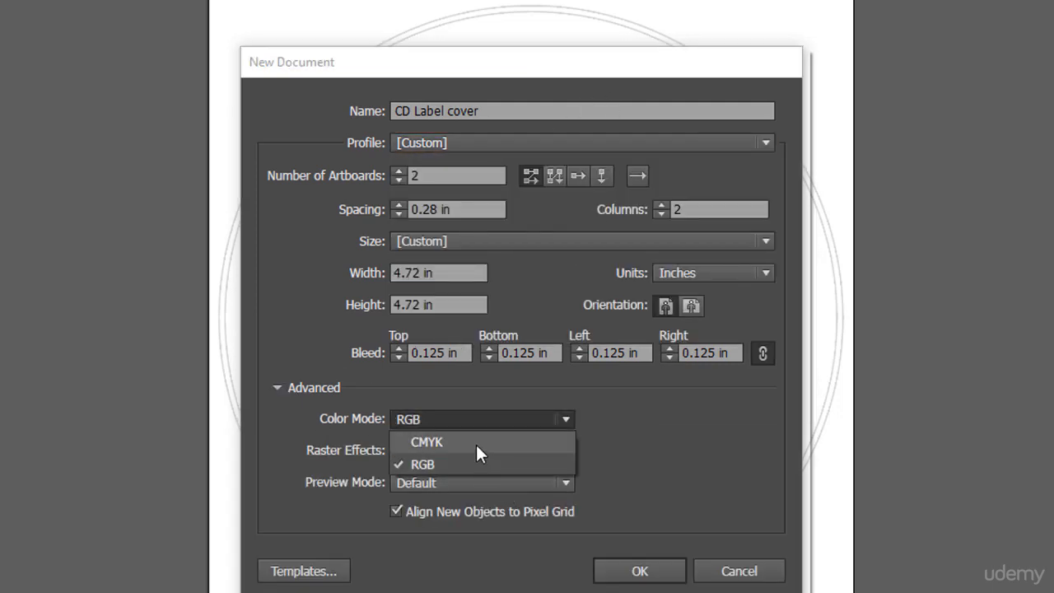
{"action": "left_click", "coordinate": [478, 442]}
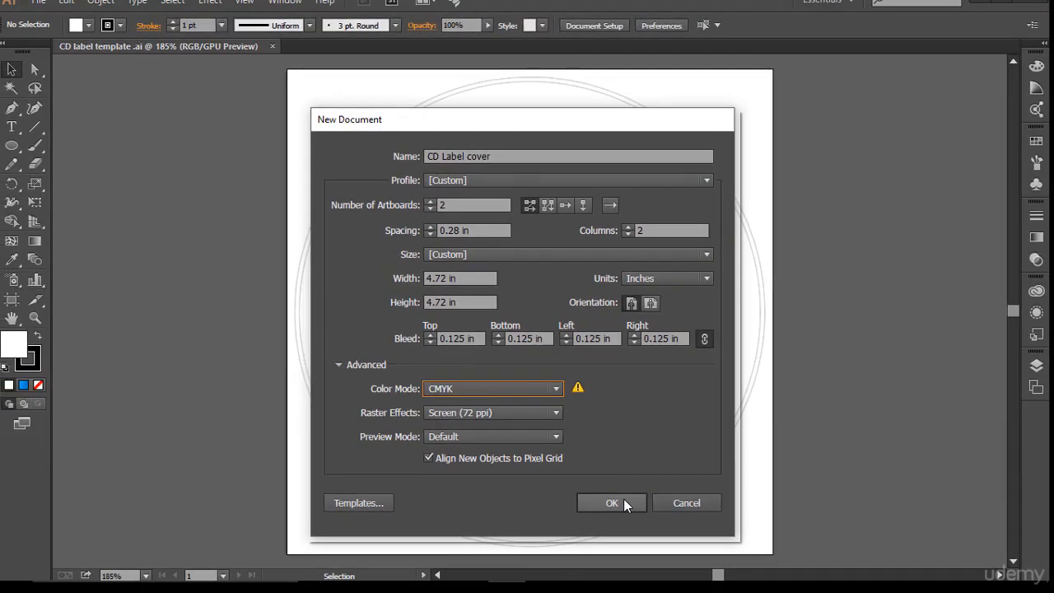
{"action": "left_click", "coordinate": [635, 567]}
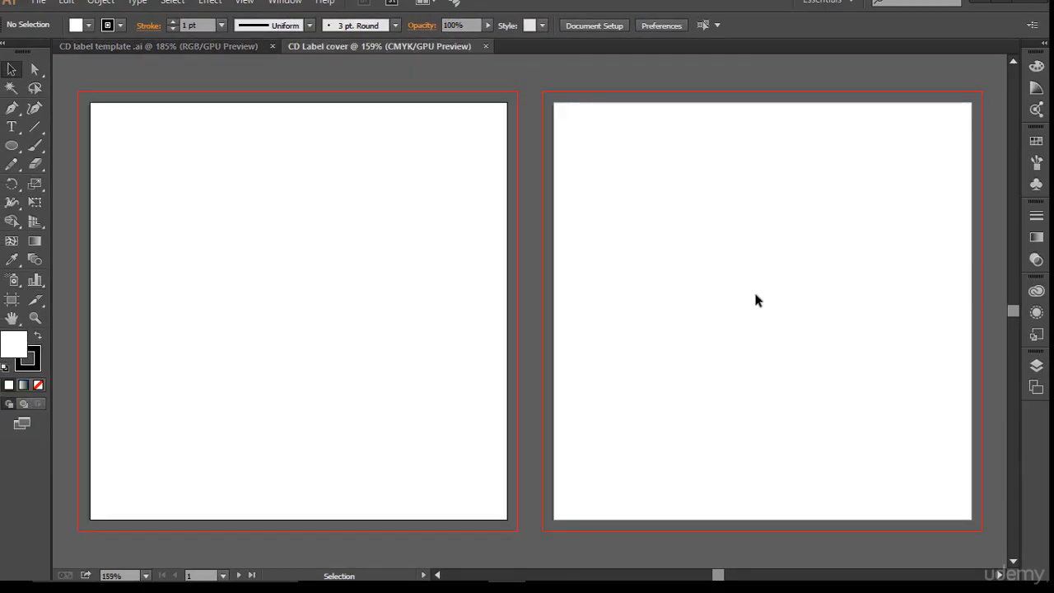
Bring the grouped disc outlines from the CD label template into the CD Label cover document's first artboard.
{"action": "left_click", "coordinate": [202, 46]}
{"action": "left_click_drag", "start_coordinate": [319, 138], "coordinate": [716, 341]}
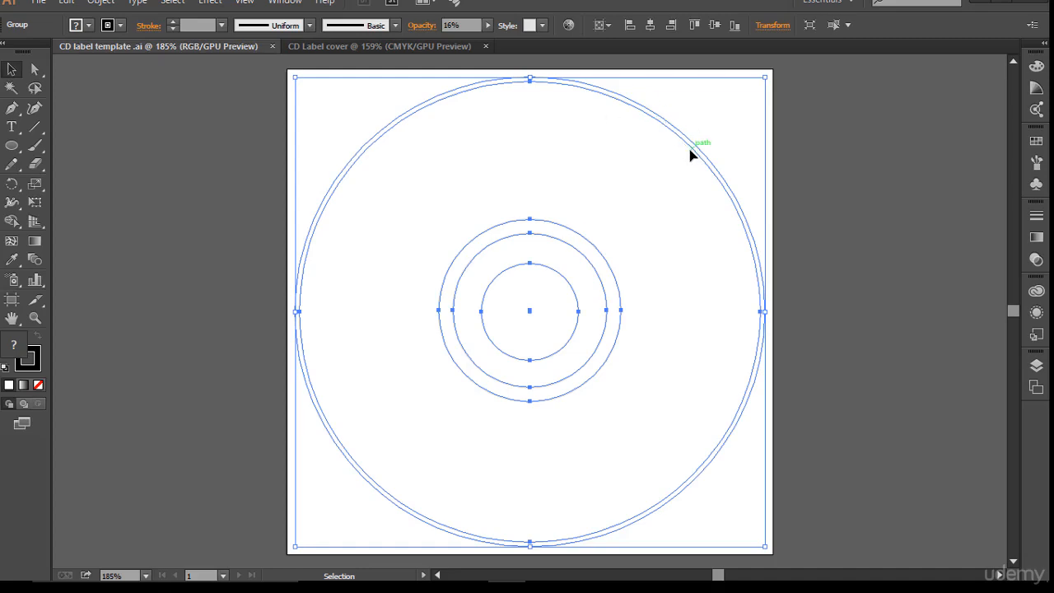
{"action": "left_click_drag", "start_coordinate": [689, 147], "coordinate": [474, 264]}
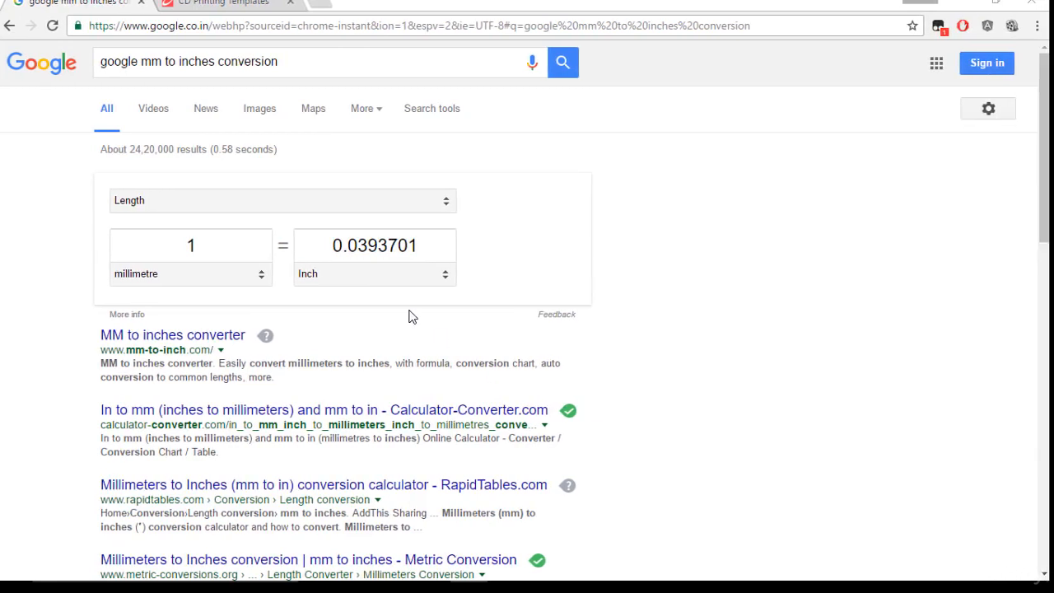
Convert 120 millimetres to inches in the Google unit converter and return to Illustrator.
{"action": "double_click", "coordinate": [206, 246]}
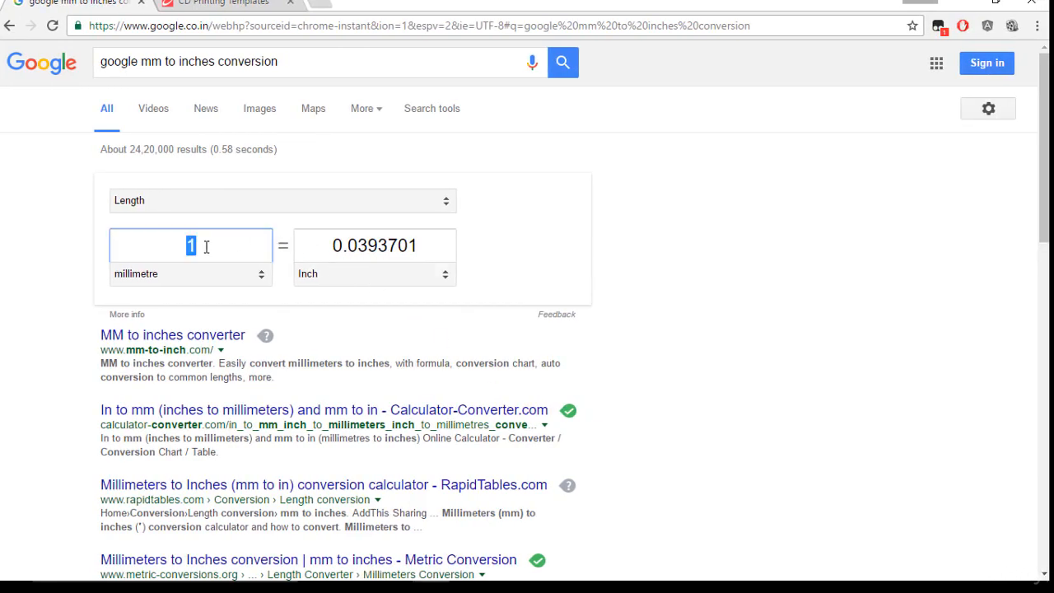
{"action": "type", "text": "120"}
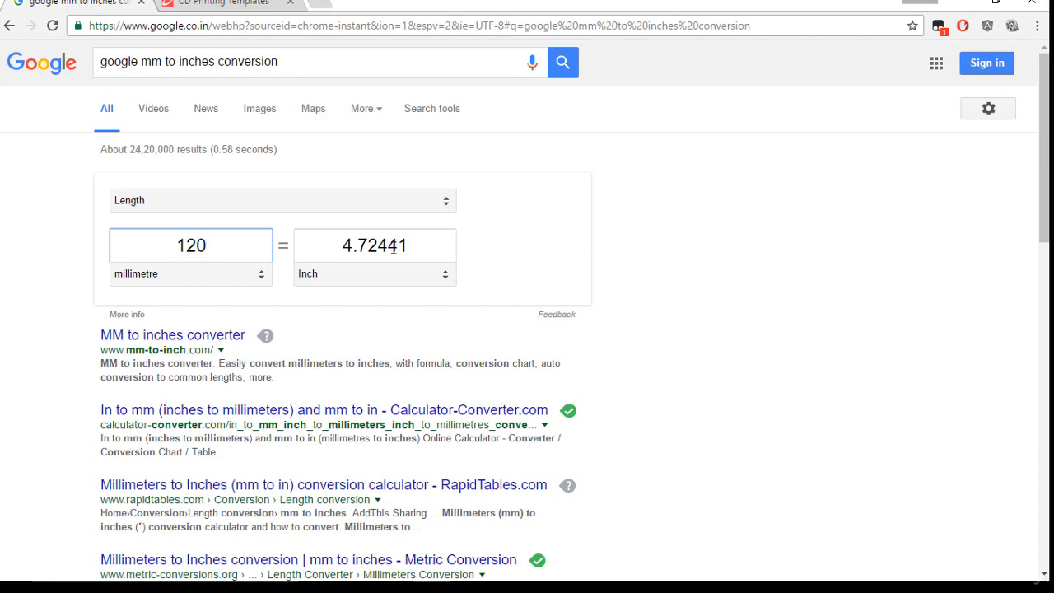
{"action": "key", "text": "alt+Tab"}
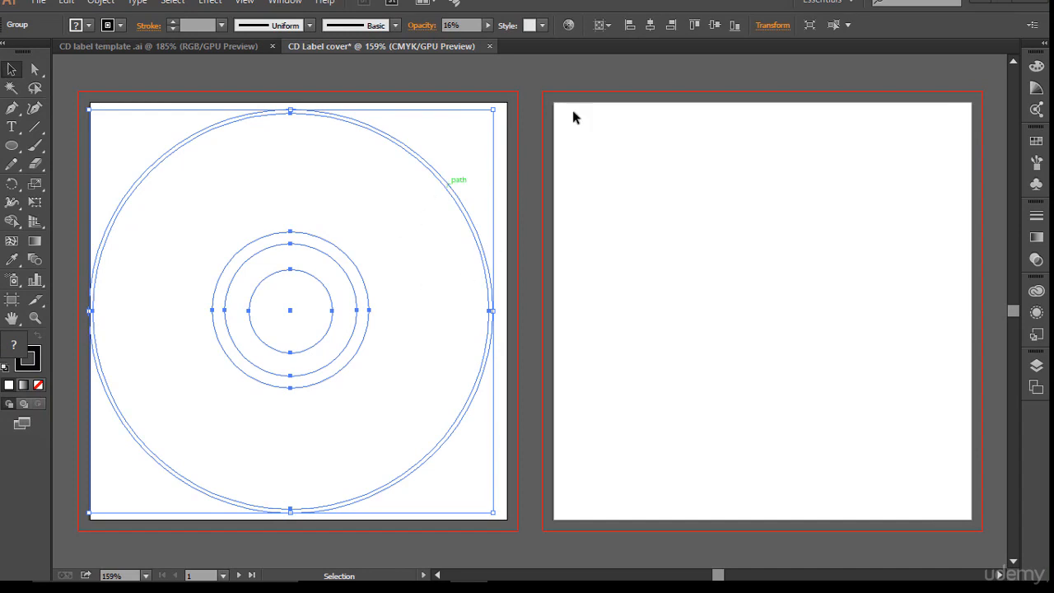
Center the disc outlines horizontally on the first artboard and paste a copy in place on the second artboard.
{"action": "left_click", "coordinate": [650, 27]}
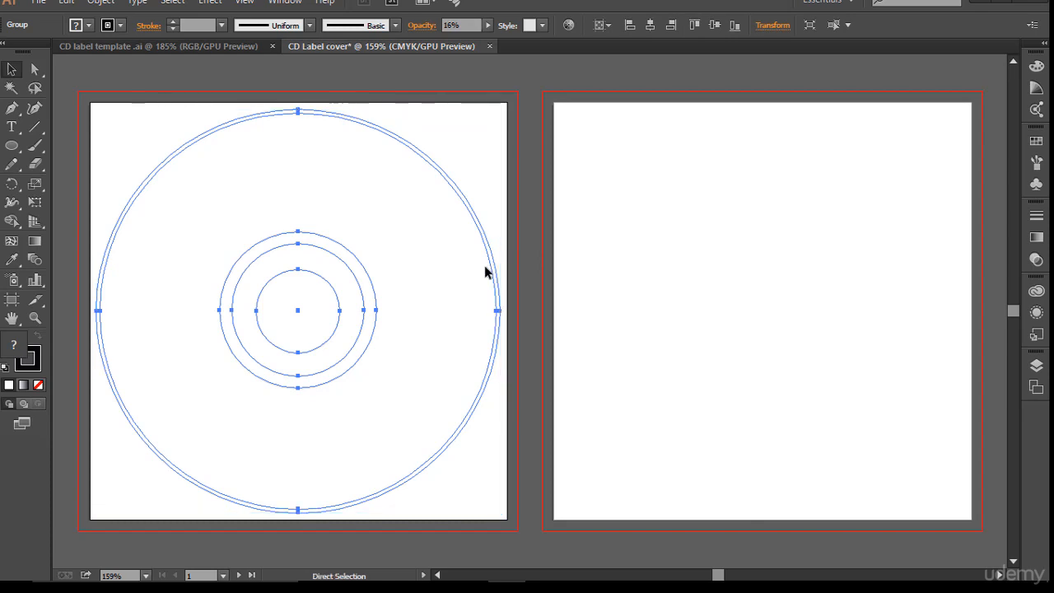
{"action": "left_click", "coordinate": [680, 271]}
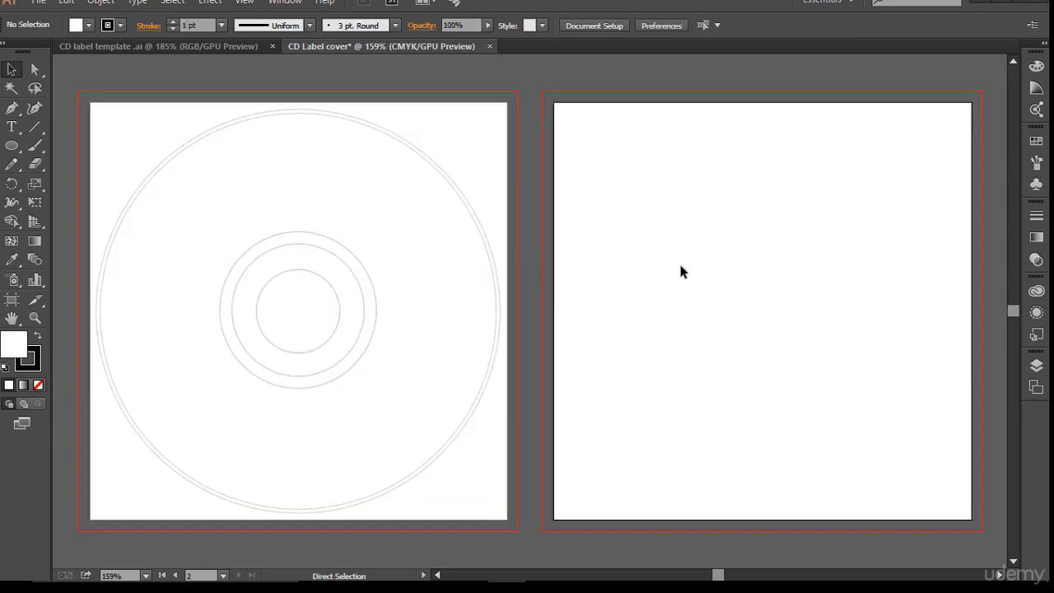
{"action": "key", "text": "ctrl+shift+v"}
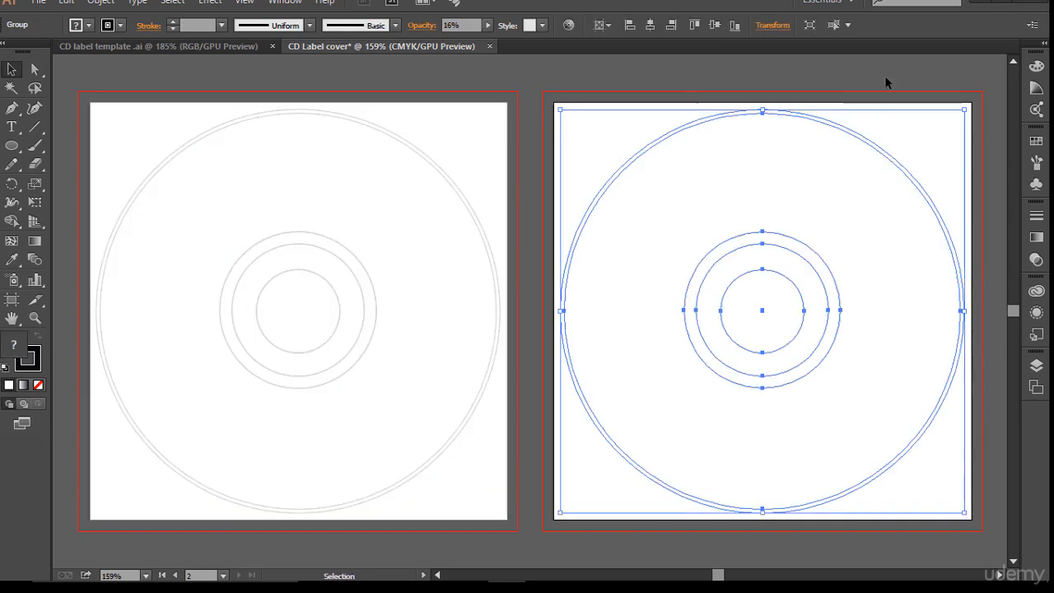
{"action": "left_click", "coordinate": [882, 66]}
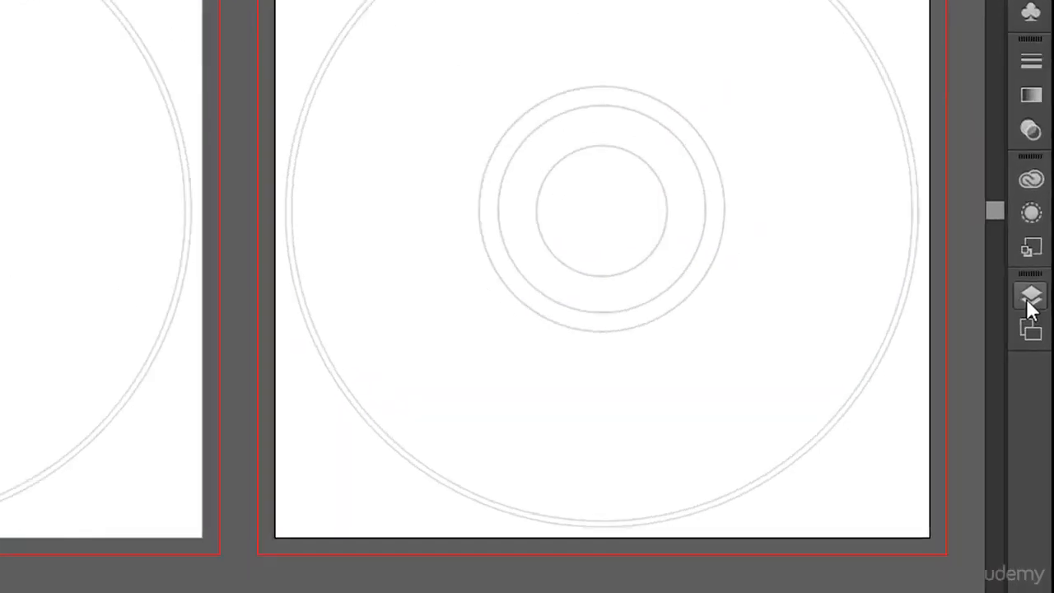
Lock both disc outline groups in Layer 1.
{"action": "left_click", "coordinate": [1036, 366]}
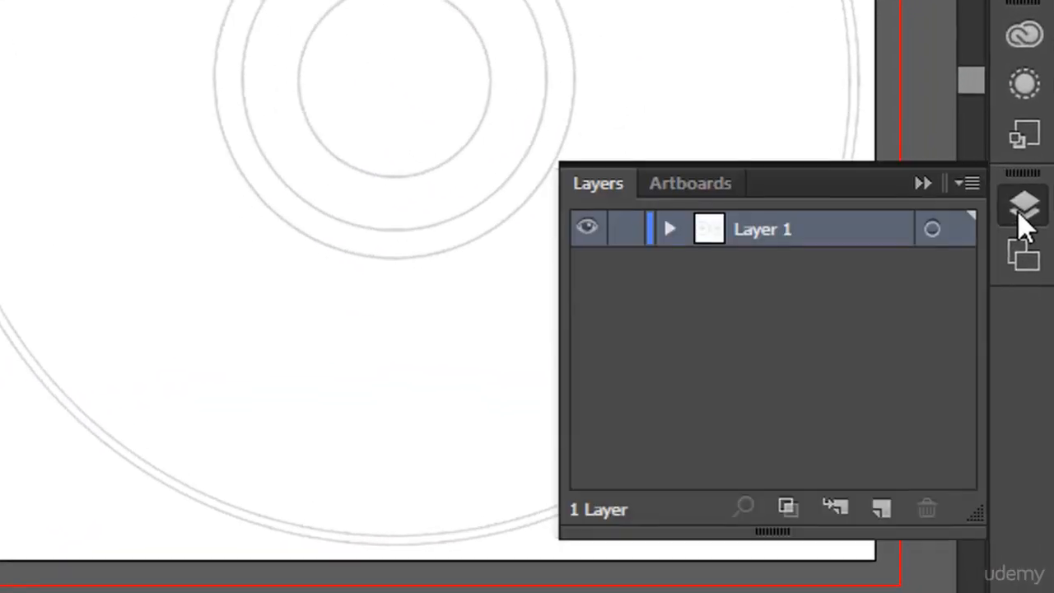
{"action": "left_click", "coordinate": [670, 229], "text": "alt"}
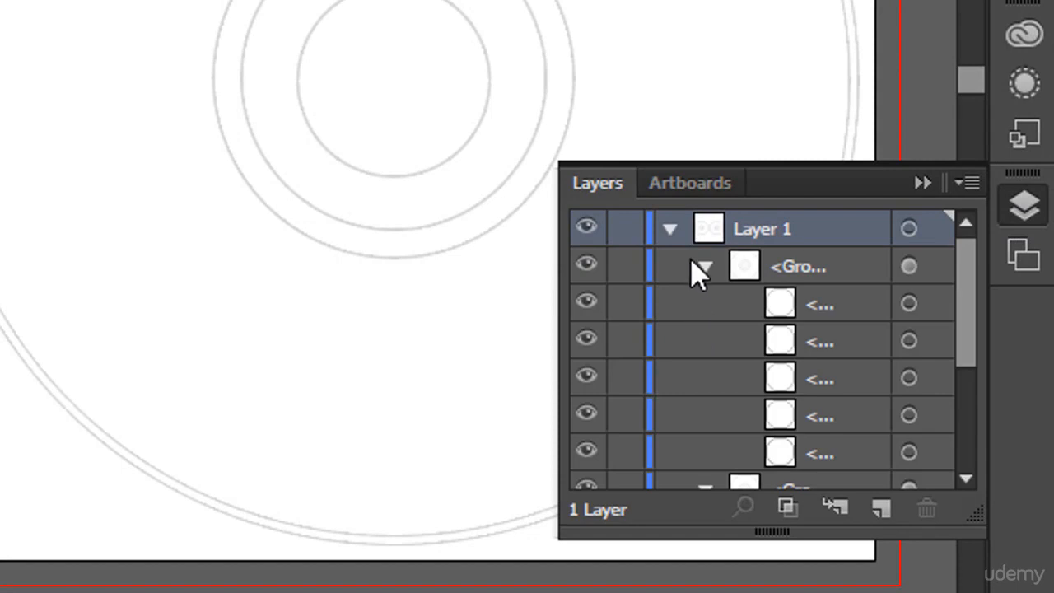
{"action": "left_click", "coordinate": [706, 268]}
{"action": "left_click", "coordinate": [705, 304]}
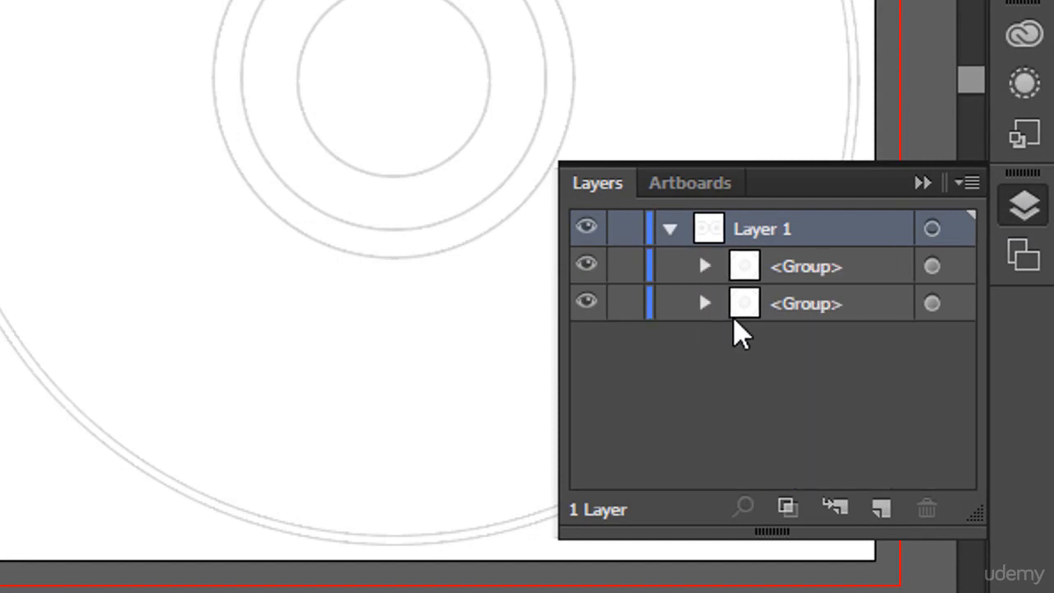
{"action": "left_click", "coordinate": [626, 304]}
{"action": "left_click", "coordinate": [627, 266]}
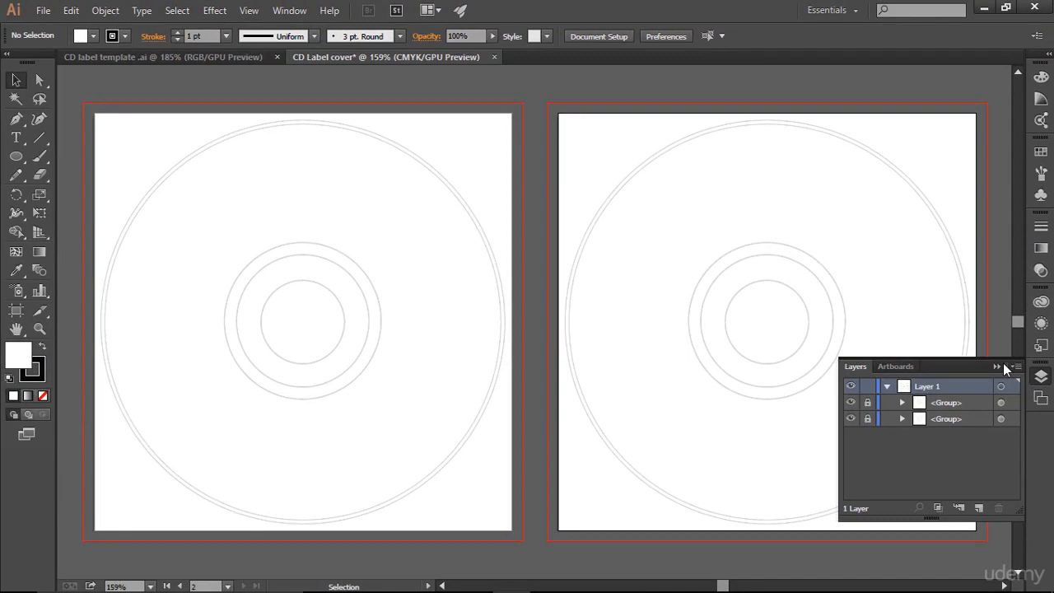
{"action": "left_click", "coordinate": [996, 365]}
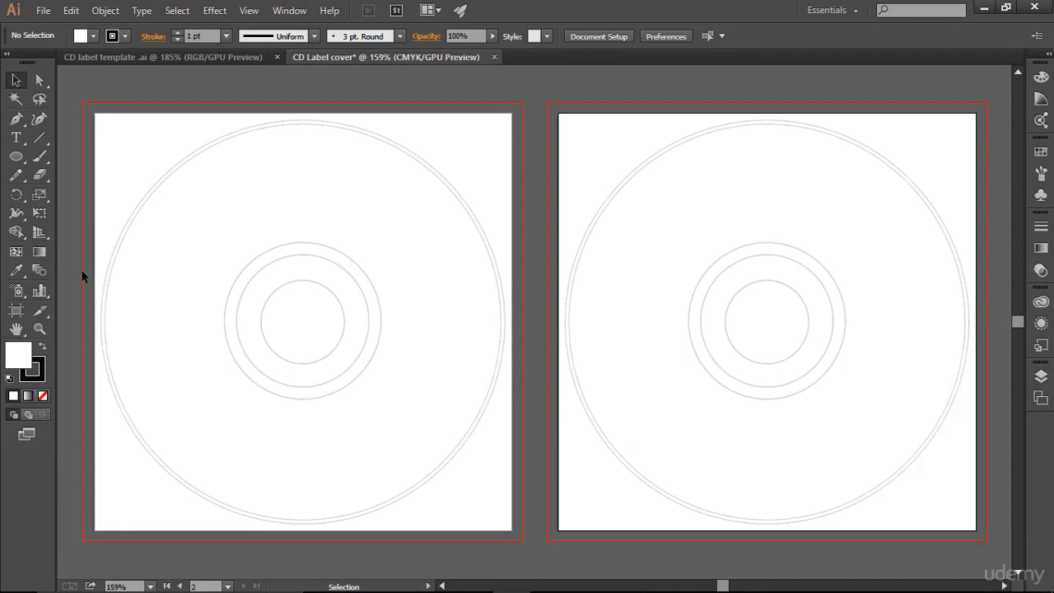
{"action": "left_click", "coordinate": [210, 147]}
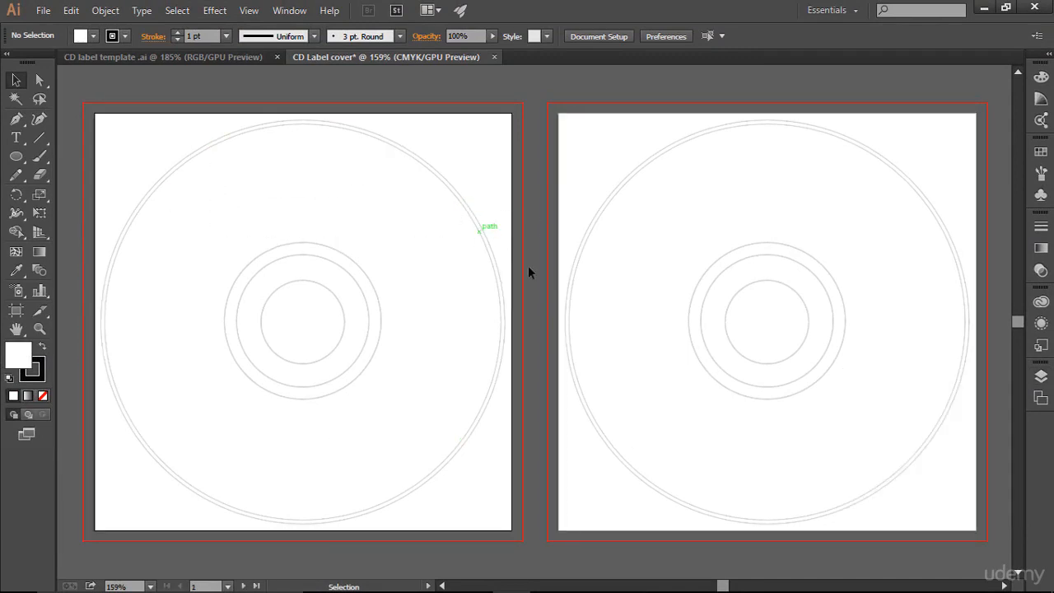
{"action": "left_click", "coordinate": [639, 215]}
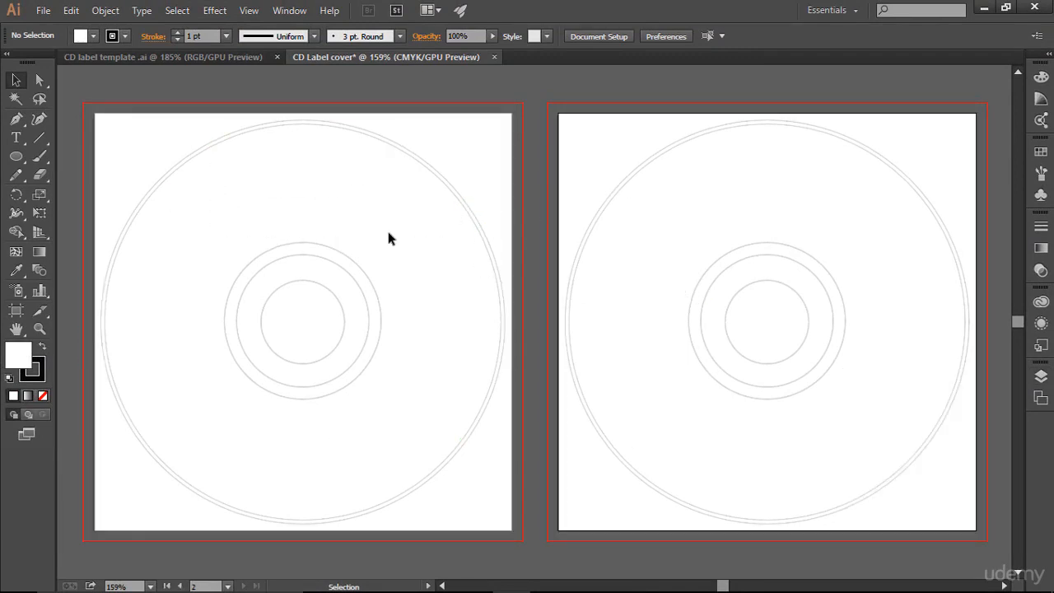
Open the logo.ai file from the Logo folder.
{"action": "left_click", "coordinate": [41, 10]}
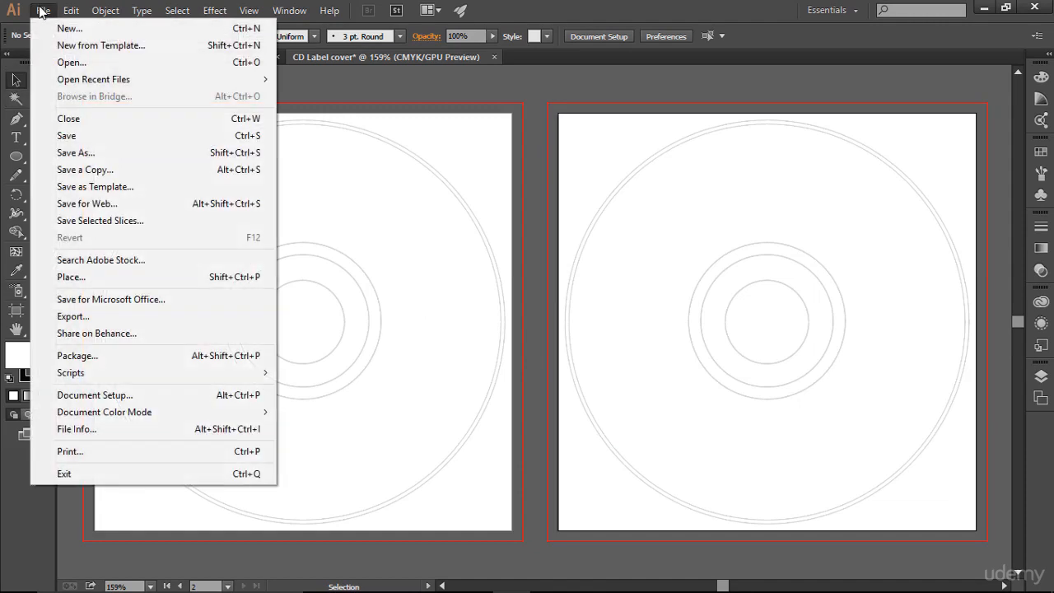
{"action": "left_click", "coordinate": [120, 63]}
{"action": "left_click", "coordinate": [212, 38]}
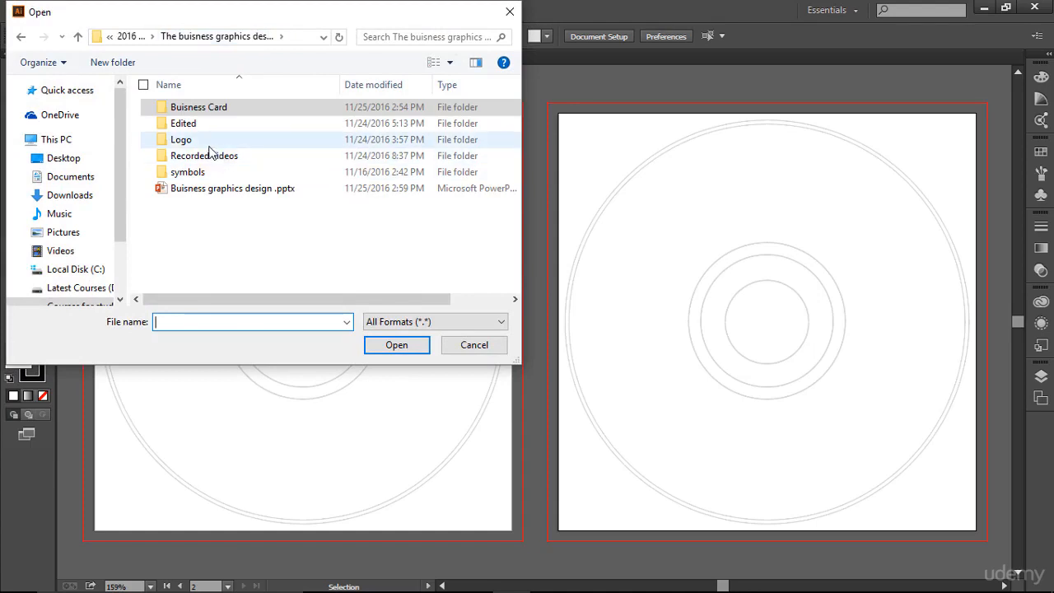
{"action": "double_click", "coordinate": [234, 137]}
{"action": "double_click", "coordinate": [371, 124]}
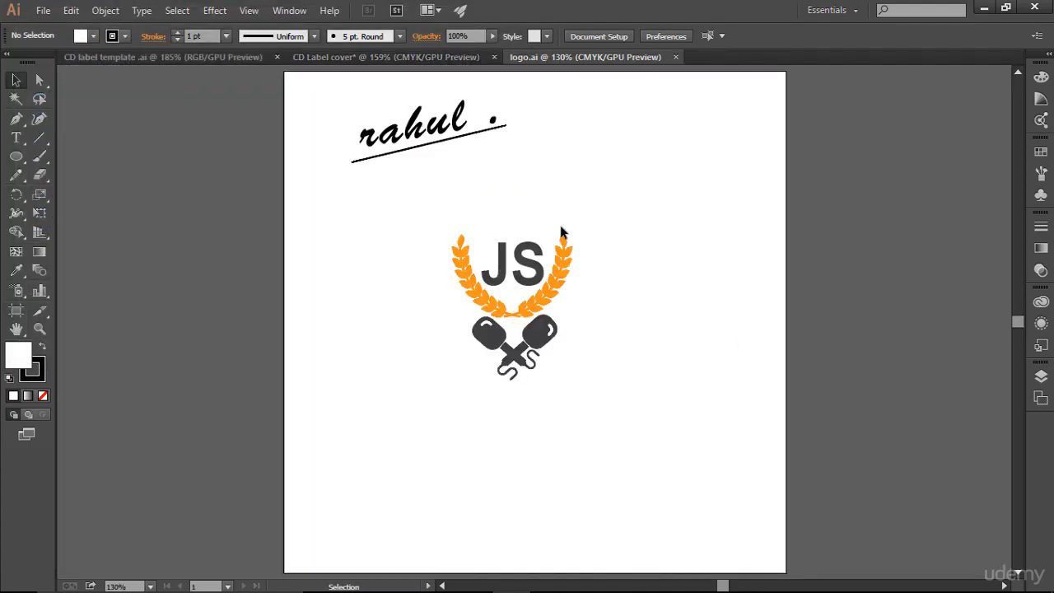
Examine the swatches used by the logo and its wreath, and compare them with the CD Label cover document's swatches.
{"action": "left_click_drag", "start_coordinate": [412, 192], "coordinate": [595, 403]}
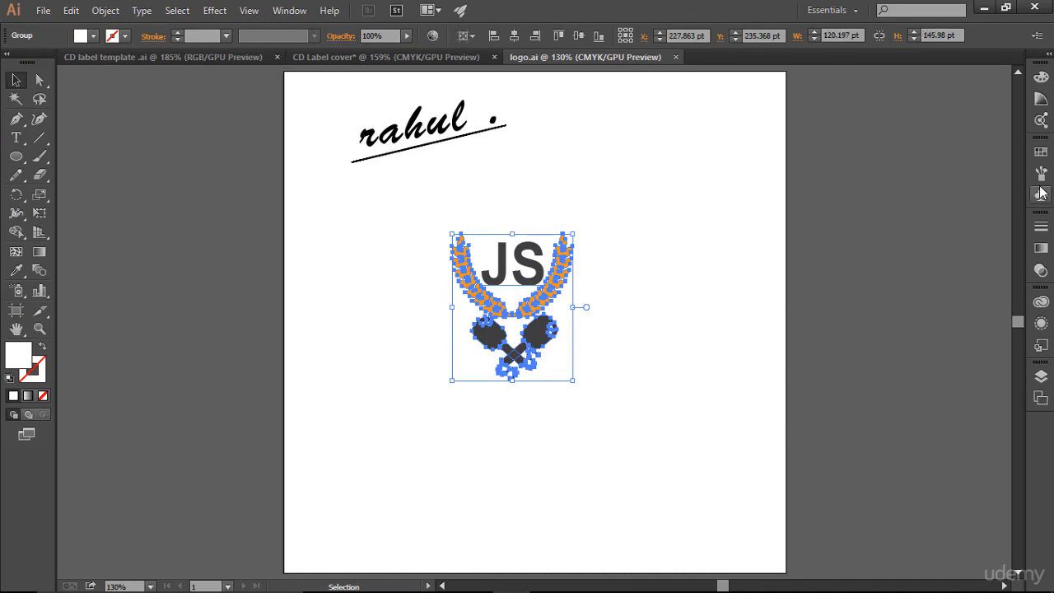
{"action": "left_click", "coordinate": [1041, 151]}
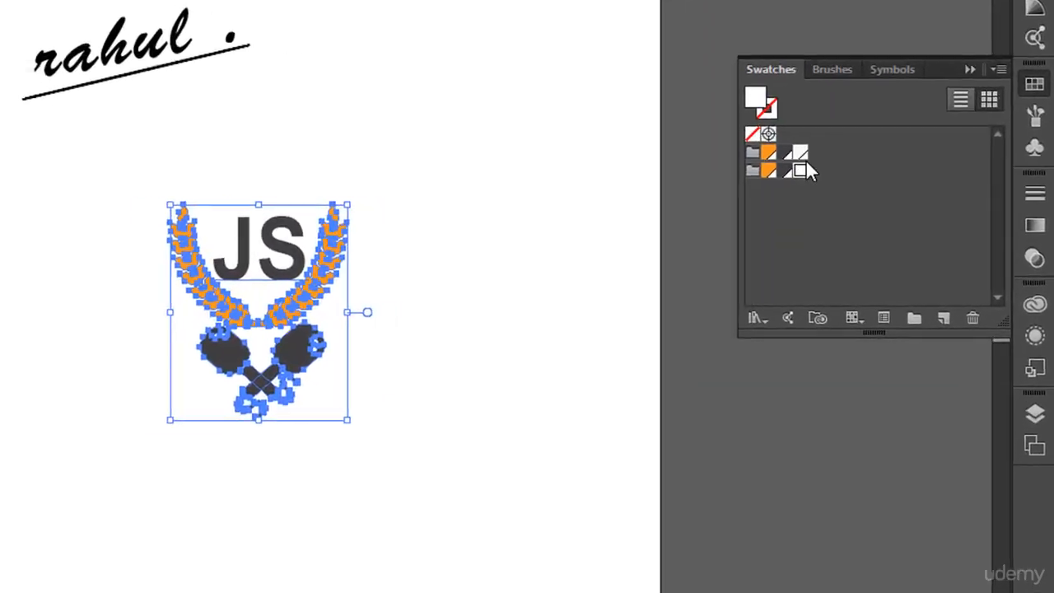
{"action": "left_click", "coordinate": [410, 312]}
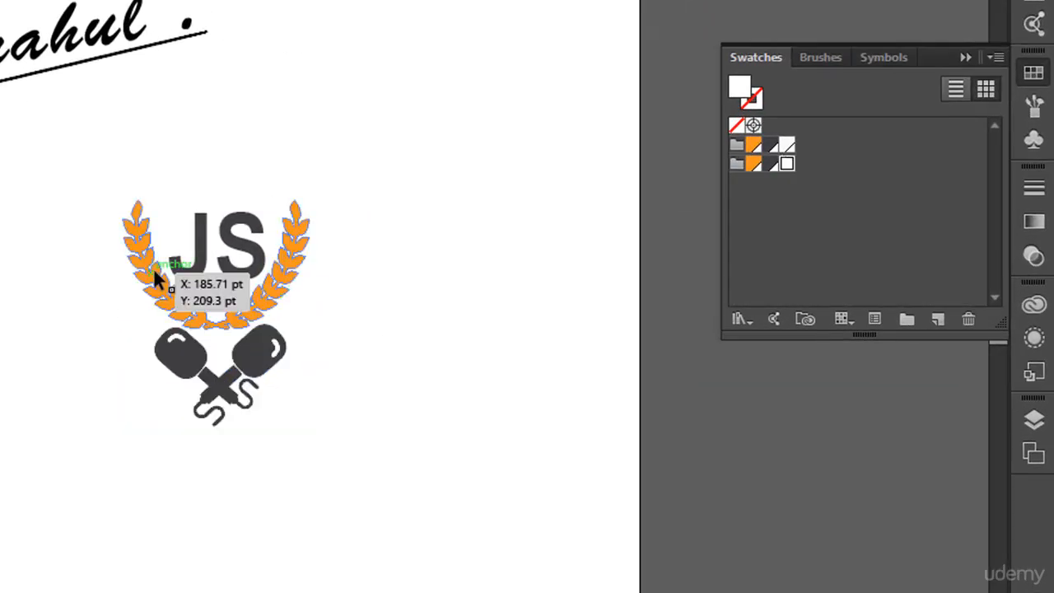
{"action": "left_click", "coordinate": [211, 294]}
{"action": "double_click", "coordinate": [271, 299]}
{"action": "left_click", "coordinate": [271, 299]}
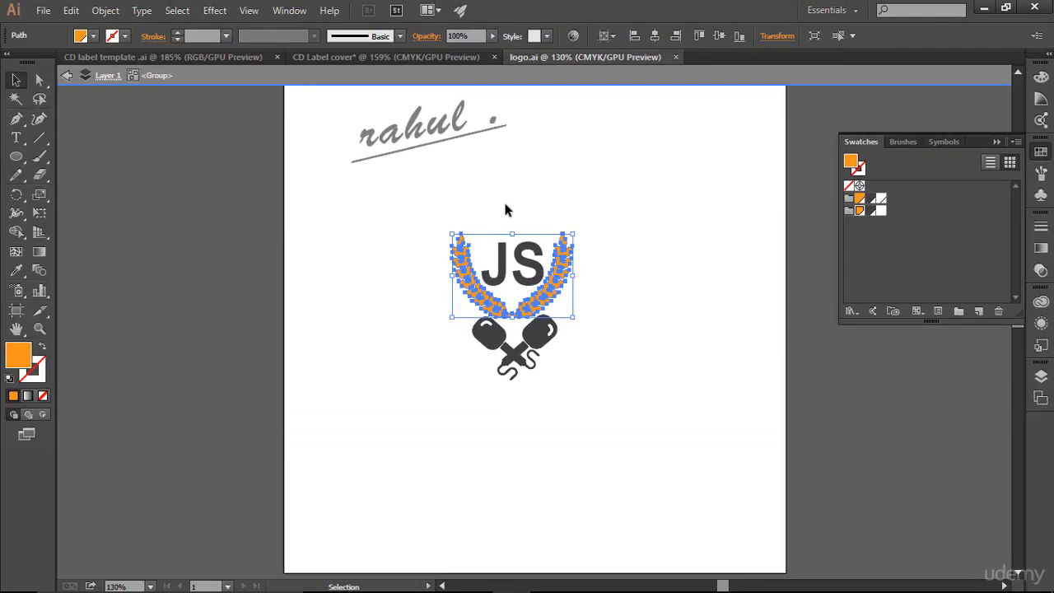
{"action": "left_click", "coordinate": [229, 57]}
{"action": "left_click", "coordinate": [351, 57]}
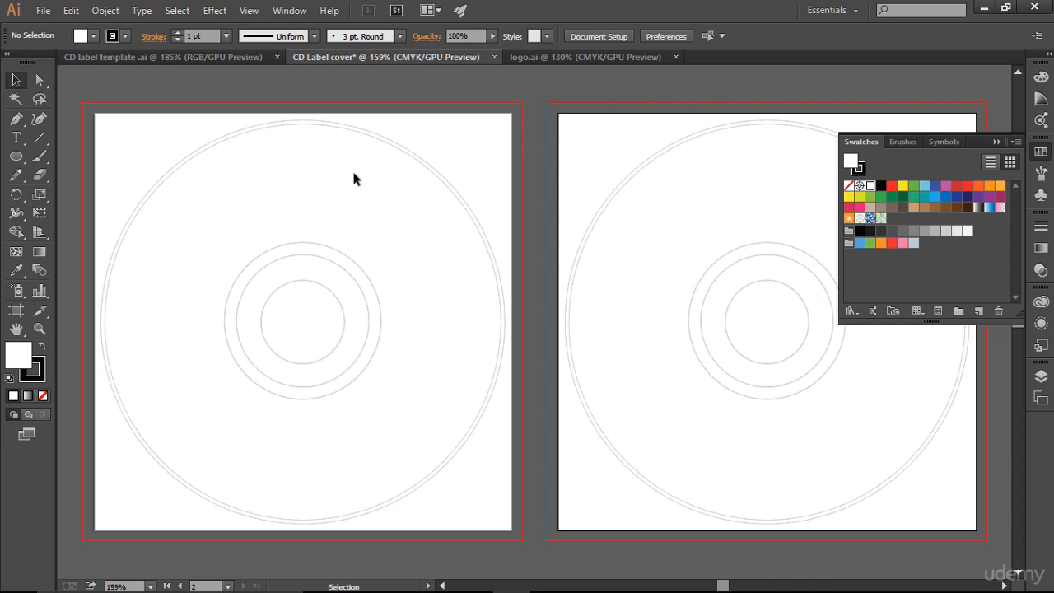
{"action": "left_click", "coordinate": [575, 65]}
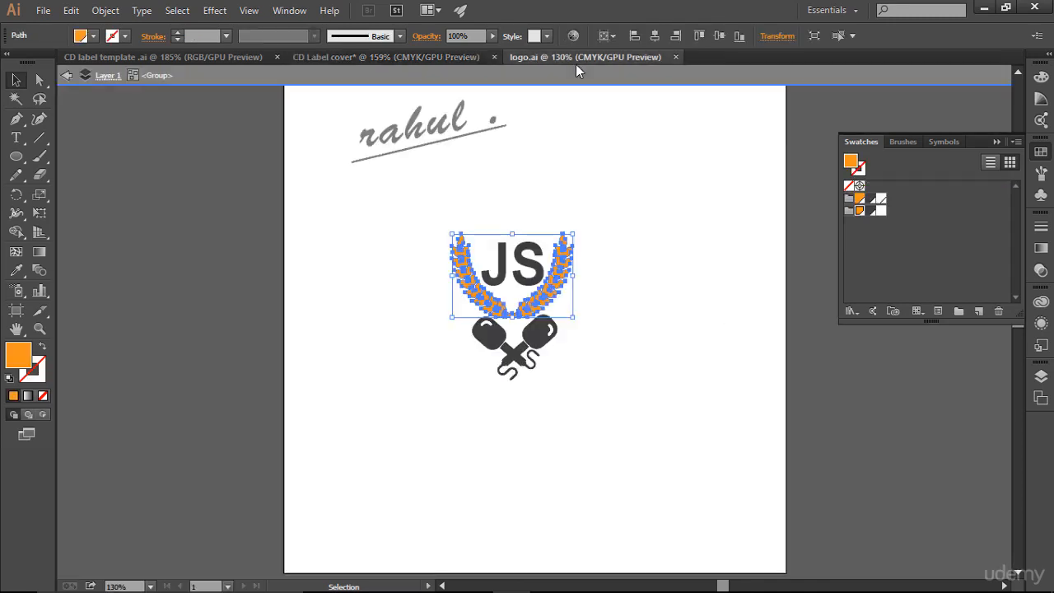
Fill the logo's wreath with the orange PANTONE P 20-8 C swatch from the first color group.
{"action": "left_click", "coordinate": [636, 252]}
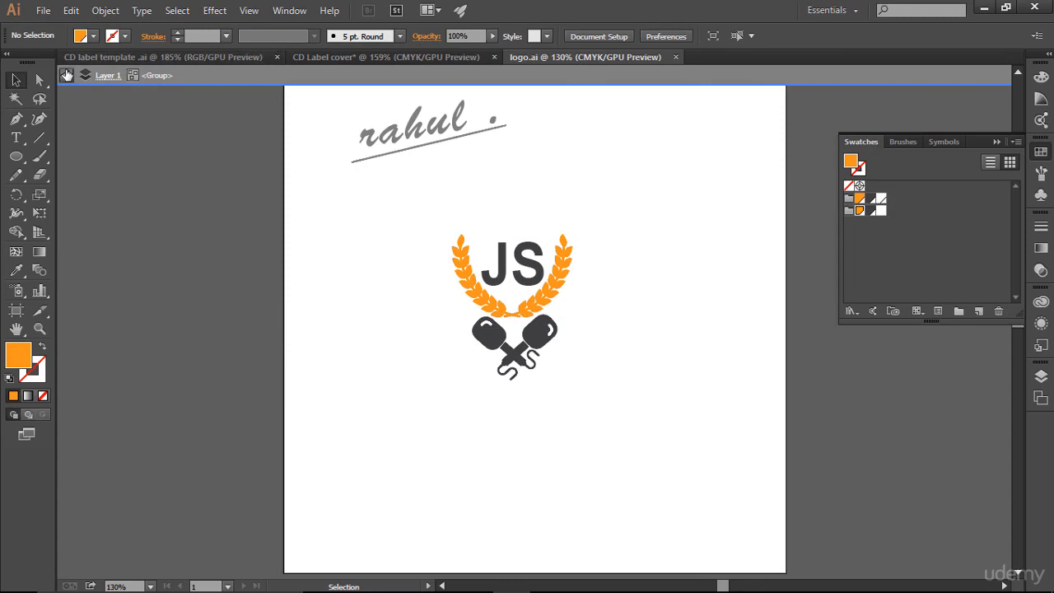
{"action": "left_click", "coordinate": [66, 75]}
{"action": "double_click", "coordinate": [475, 285]}
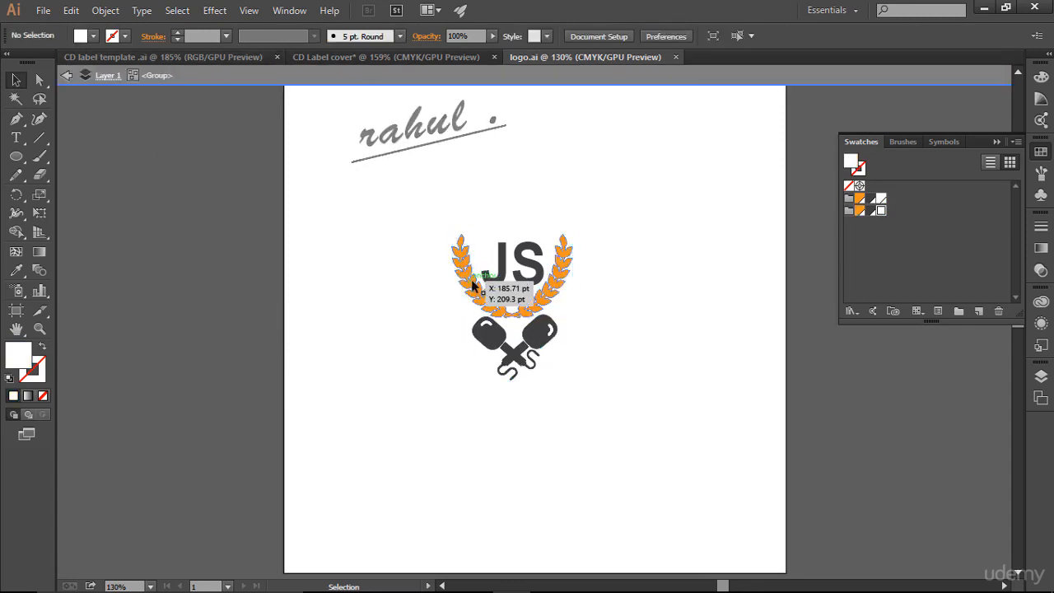
{"action": "left_click", "coordinate": [473, 284]}
{"action": "left_click", "coordinate": [860, 199]}
{"action": "left_click", "coordinate": [653, 322]}
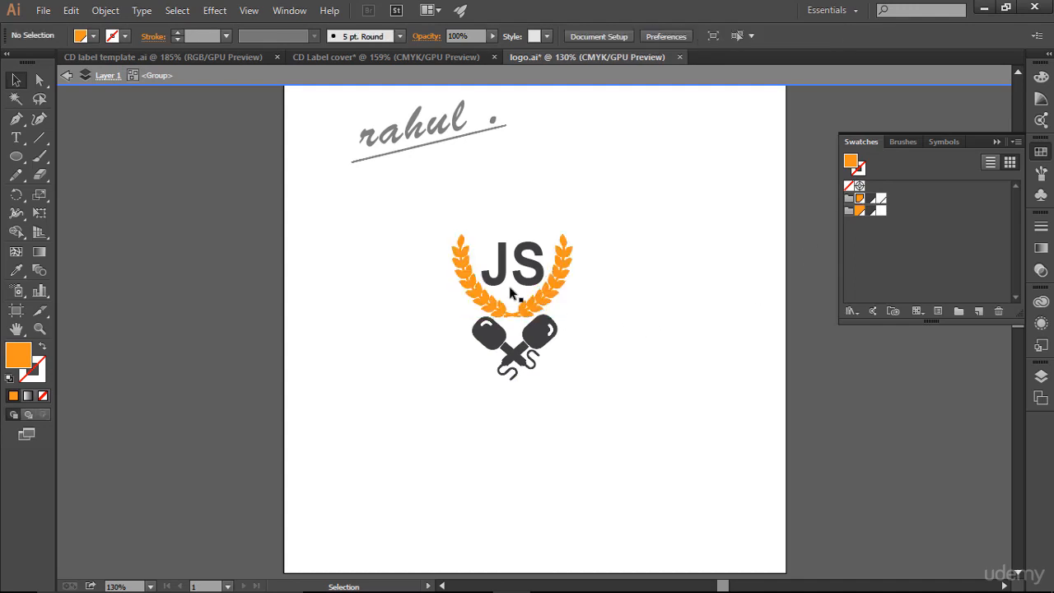
Check the swatches of the JS lettering, the two crossed shapes and the wreath, and leave the logo group's isolation mode.
{"action": "left_click", "coordinate": [504, 257]}
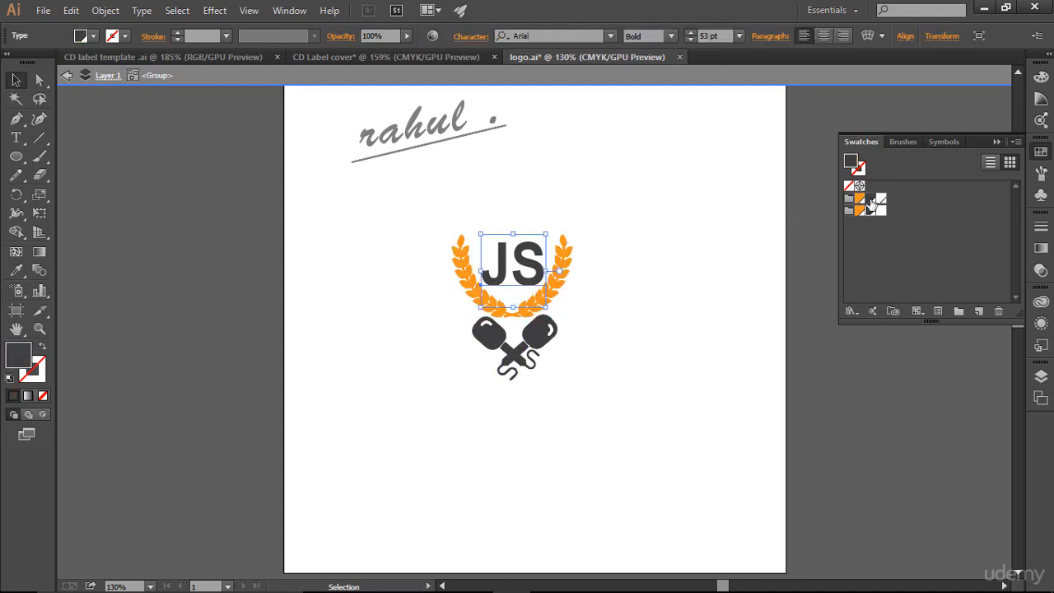
{"action": "left_click", "coordinate": [549, 335]}
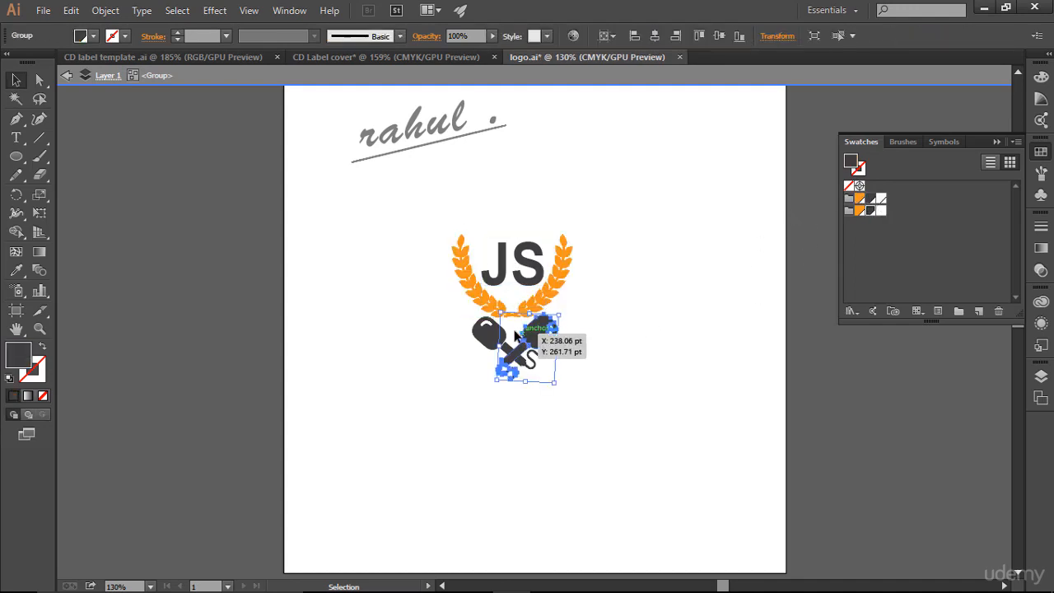
{"action": "left_click", "coordinate": [495, 332], "text": "shift"}
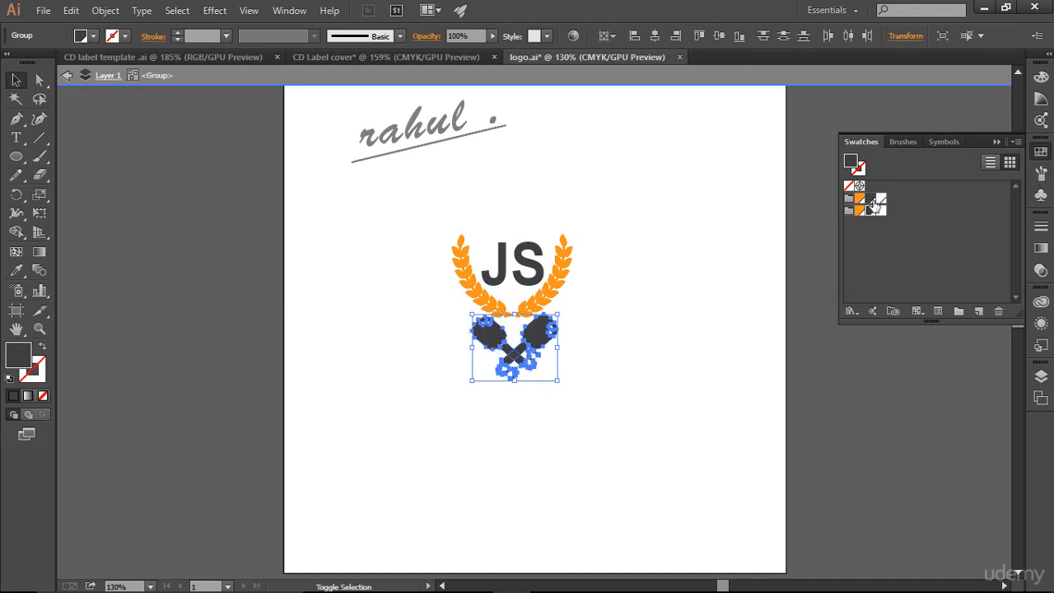
{"action": "double_click", "coordinate": [702, 252]}
{"action": "double_click", "coordinate": [571, 271]}
{"action": "left_click", "coordinate": [571, 275]}
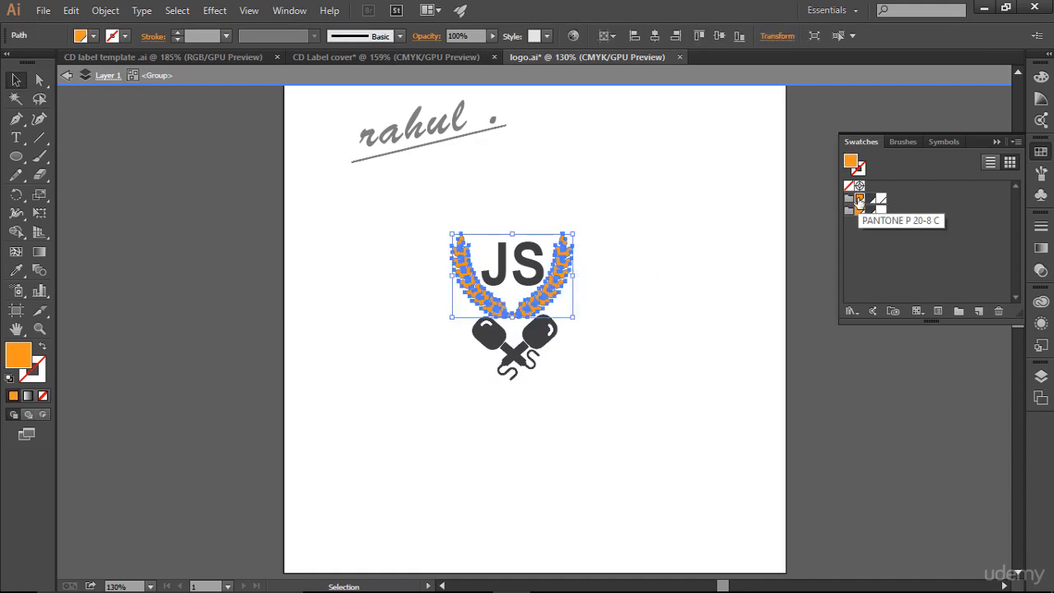
{"action": "left_click", "coordinate": [995, 142]}
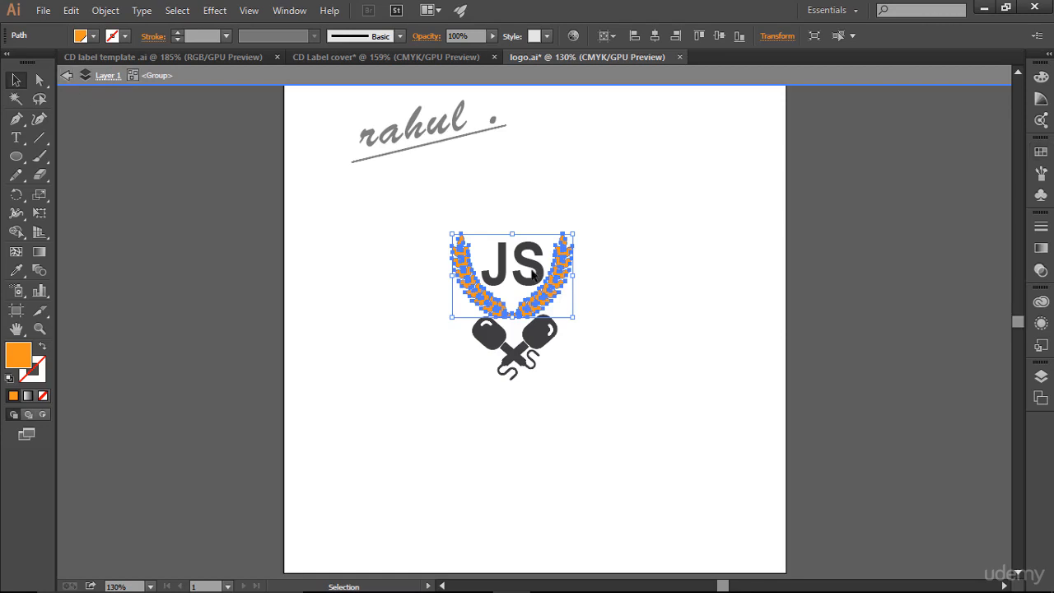
{"action": "left_click", "coordinate": [79, 80]}
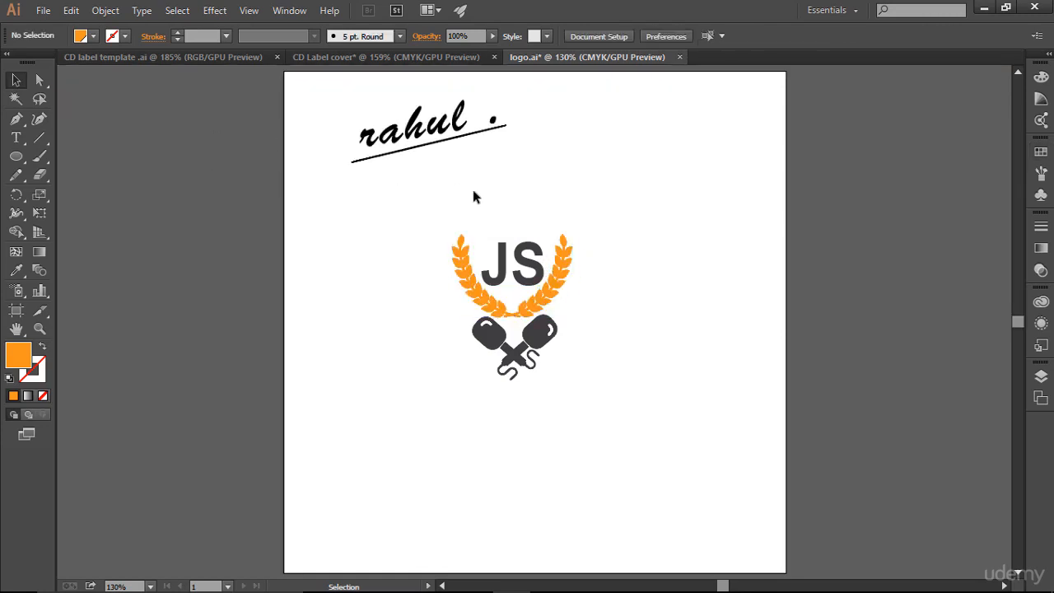
Bring the logo group into the CD Label cover document's first artboard and close the CD label template document.
{"action": "left_click_drag", "start_coordinate": [364, 206], "coordinate": [713, 402]}
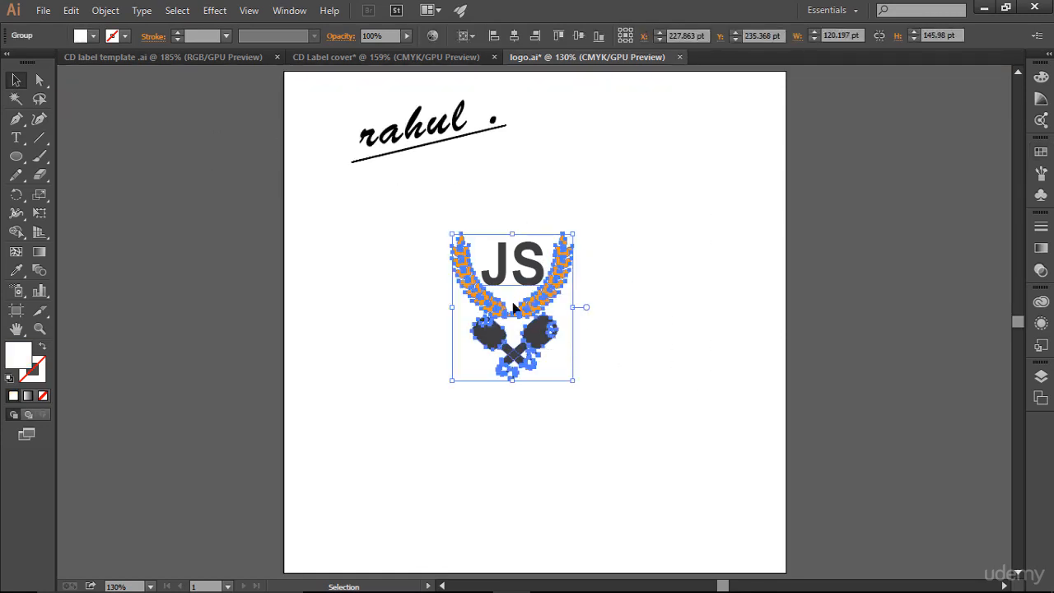
{"action": "left_click_drag", "start_coordinate": [478, 271], "coordinate": [383, 275]}
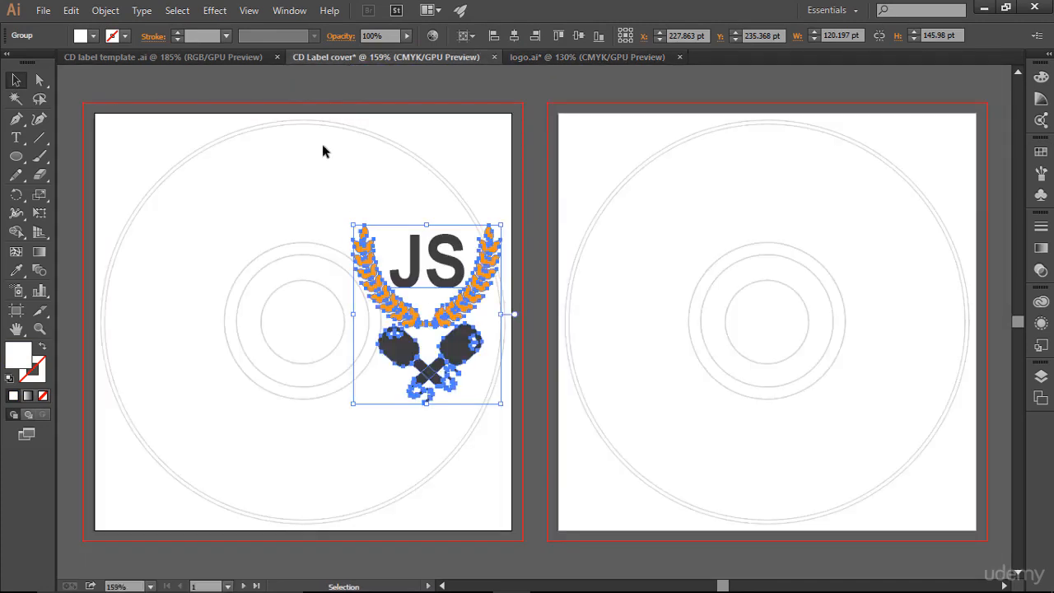
{"action": "left_click", "coordinate": [278, 57]}
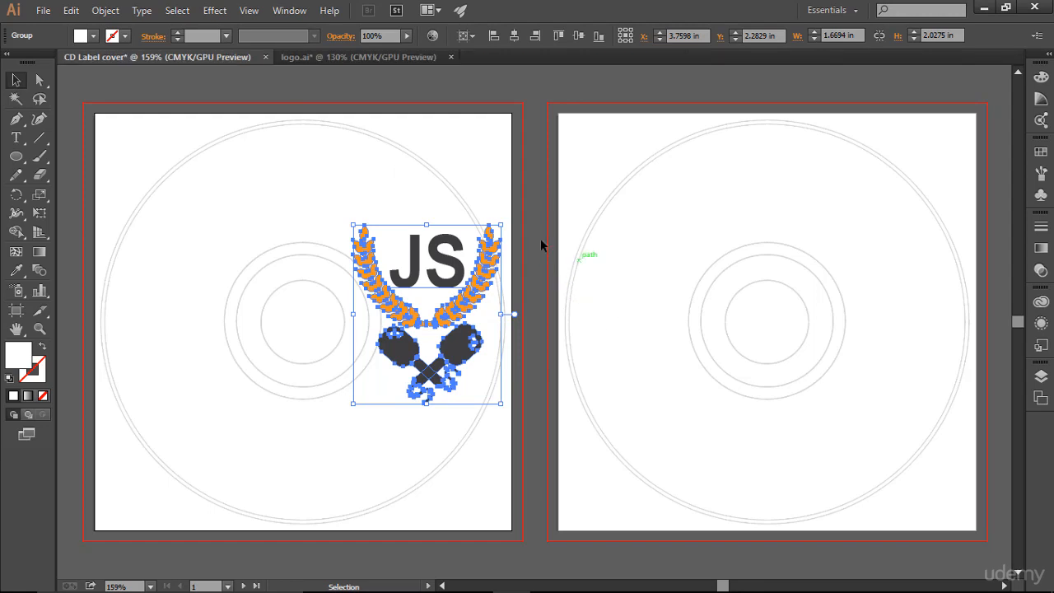
Scale the logo down to about 0.54 by 0.66 in and place it between the disc's upper edge and its center rings.
{"action": "left_click_drag", "start_coordinate": [502, 222], "coordinate": [318, 188]}
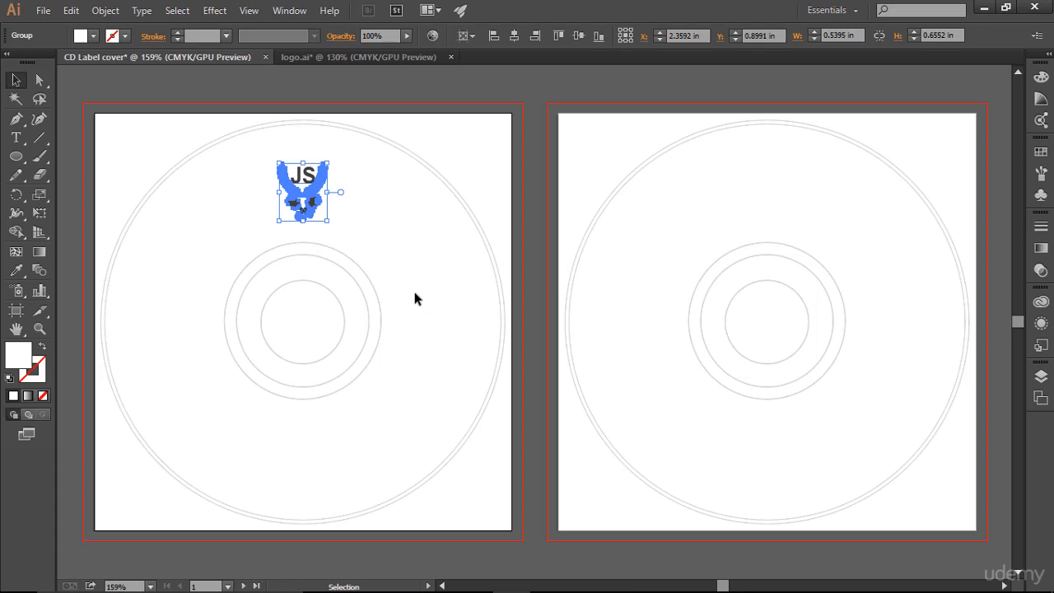
{"action": "left_click", "coordinate": [414, 292]}
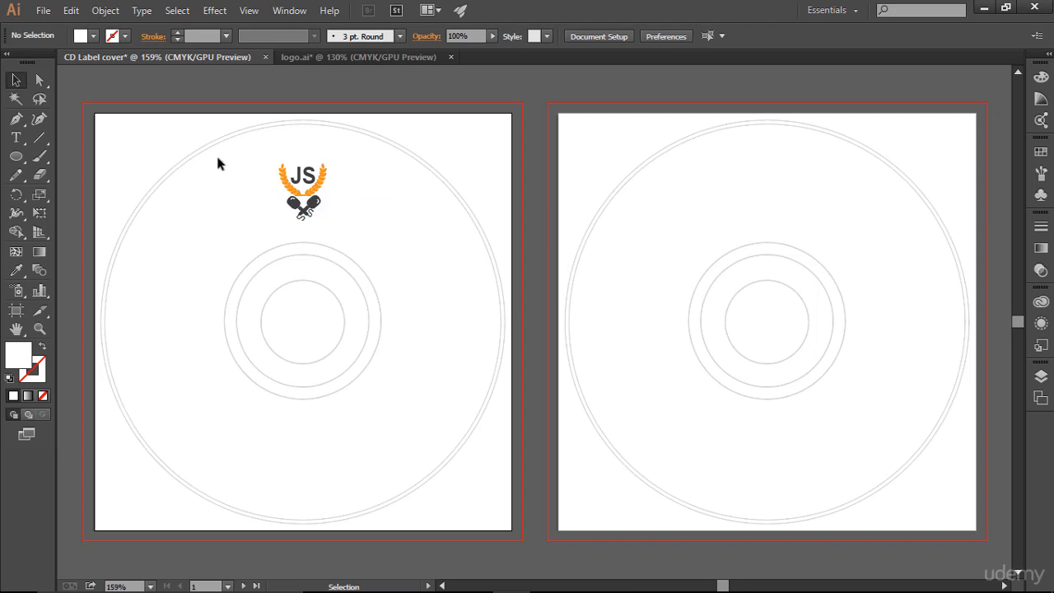
{"action": "left_click", "coordinate": [298, 196]}
{"action": "left_click_drag", "start_coordinate": [298, 196], "coordinate": [298, 178]}
{"action": "left_click", "coordinate": [399, 206]}
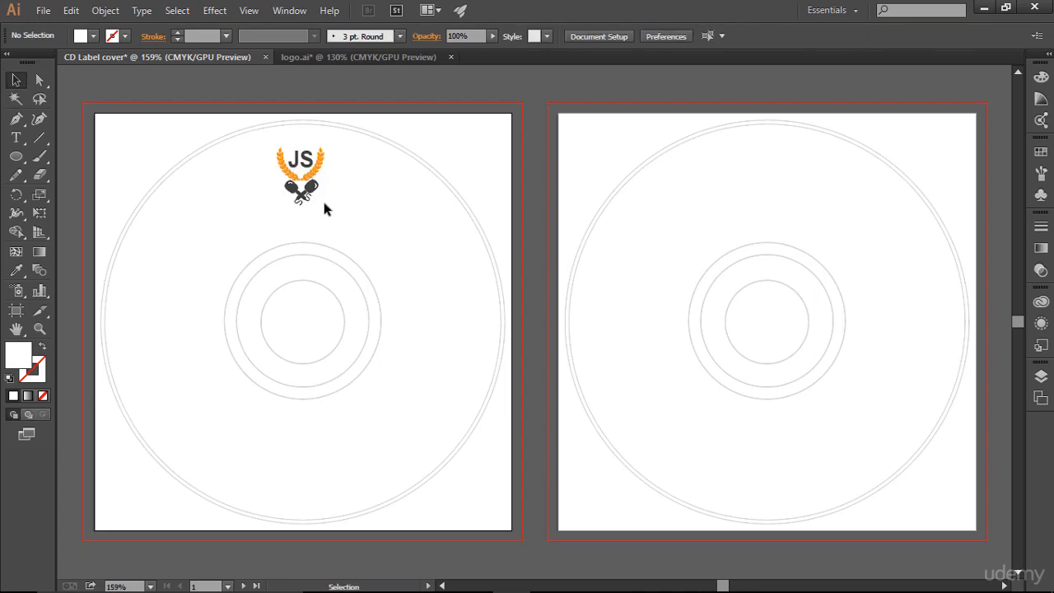
Draw a rectangle covering the whole first artboard and fill it with a light gray swatch.
{"action": "left_click_drag", "start_coordinate": [16, 156], "coordinate": [100, 165]}
{"action": "left_click_drag", "start_coordinate": [94, 113], "coordinate": [511, 527]}
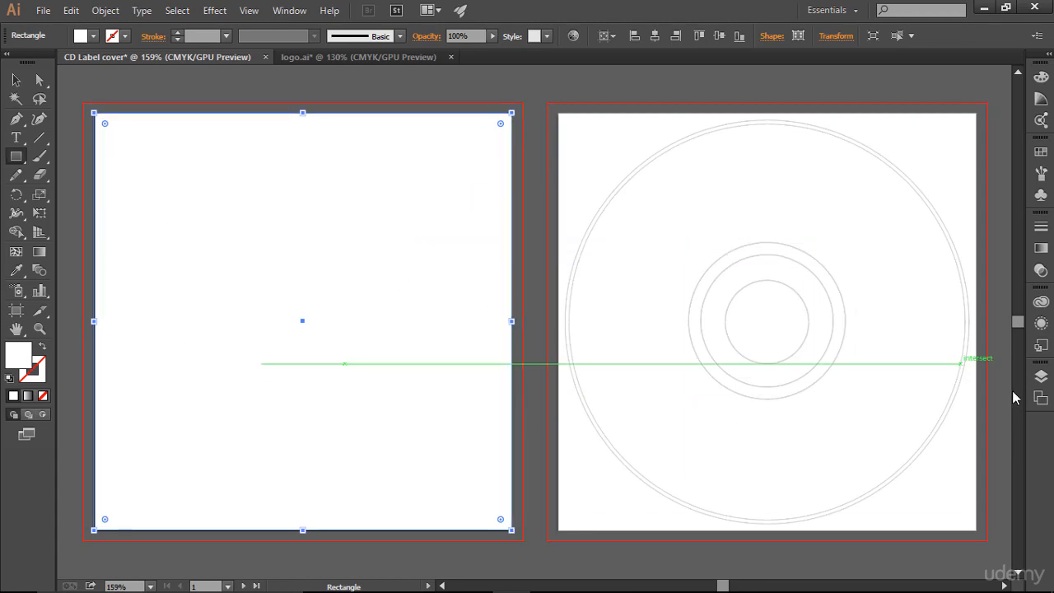
{"action": "left_click", "coordinate": [1041, 375]}
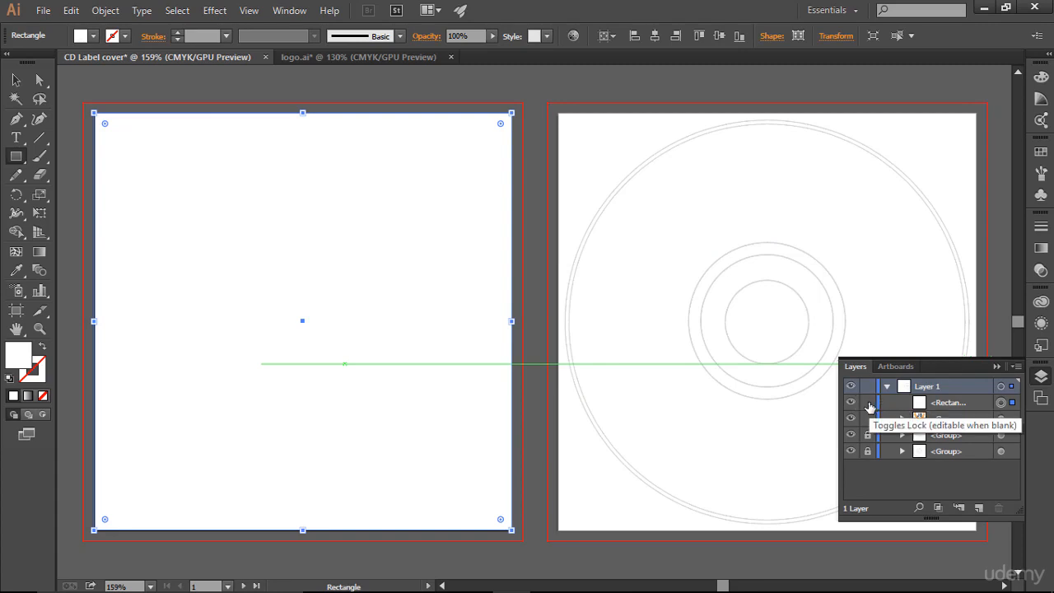
{"action": "left_click", "coordinate": [94, 36]}
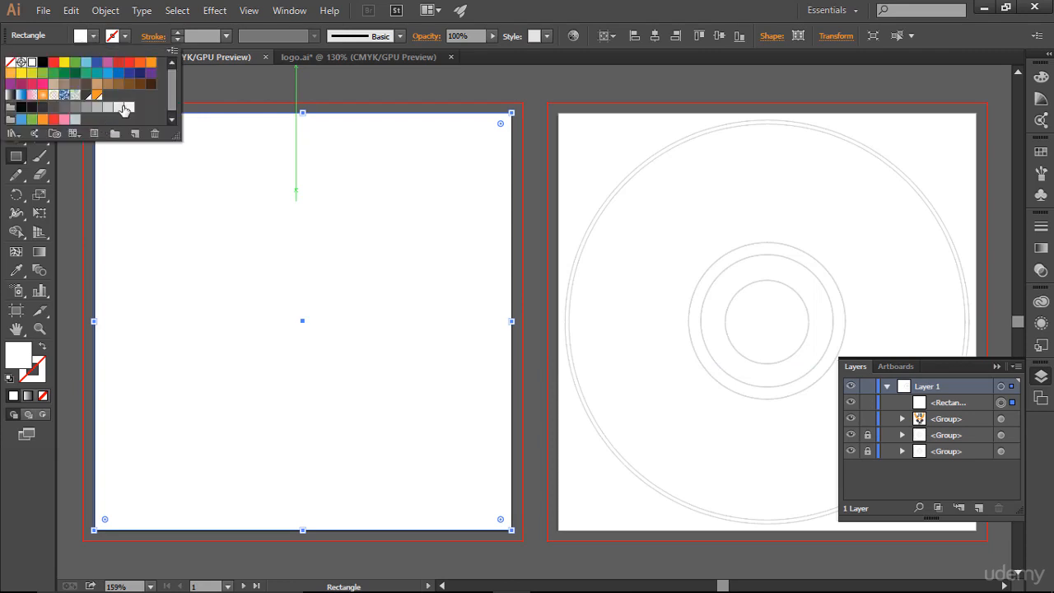
{"action": "left_click", "coordinate": [119, 107]}
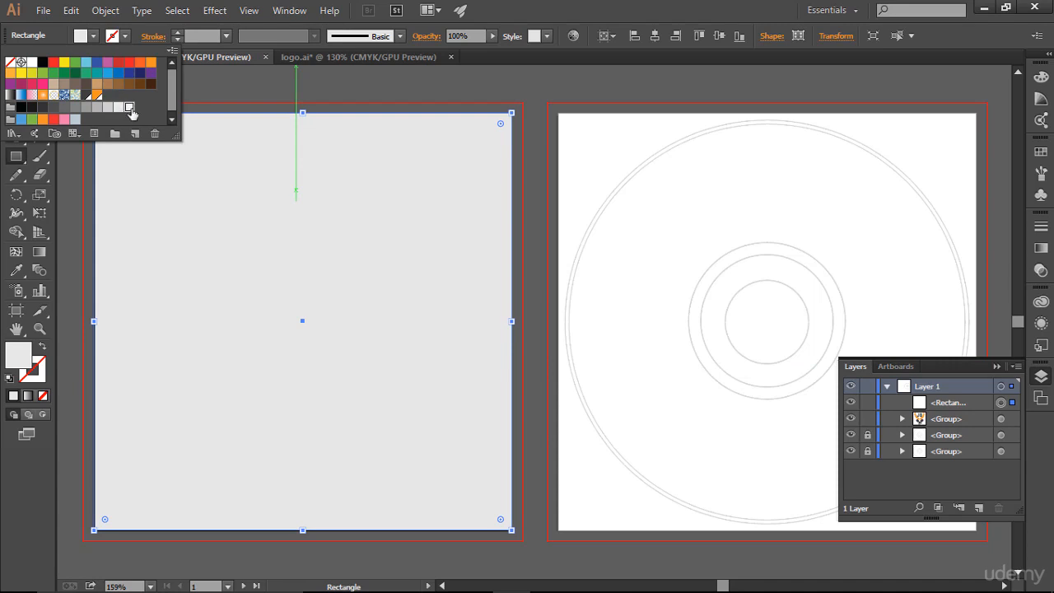
Fill the first artboard's background rectangle with the lightest gray swatch and lock it.
{"action": "left_click", "coordinate": [129, 107]}
{"action": "left_click", "coordinate": [567, 8]}
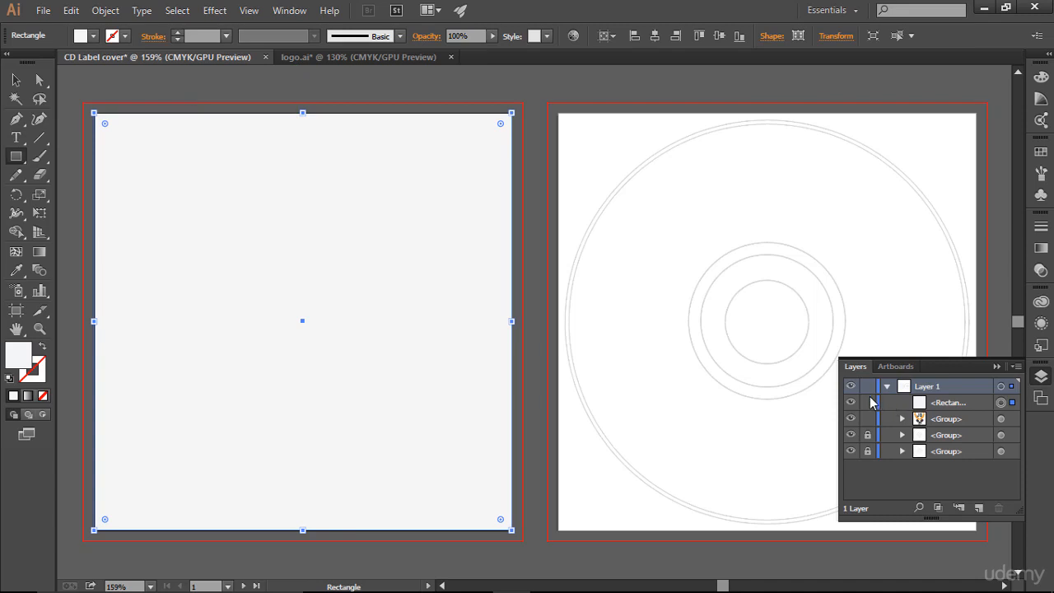
{"action": "left_click", "coordinate": [866, 402]}
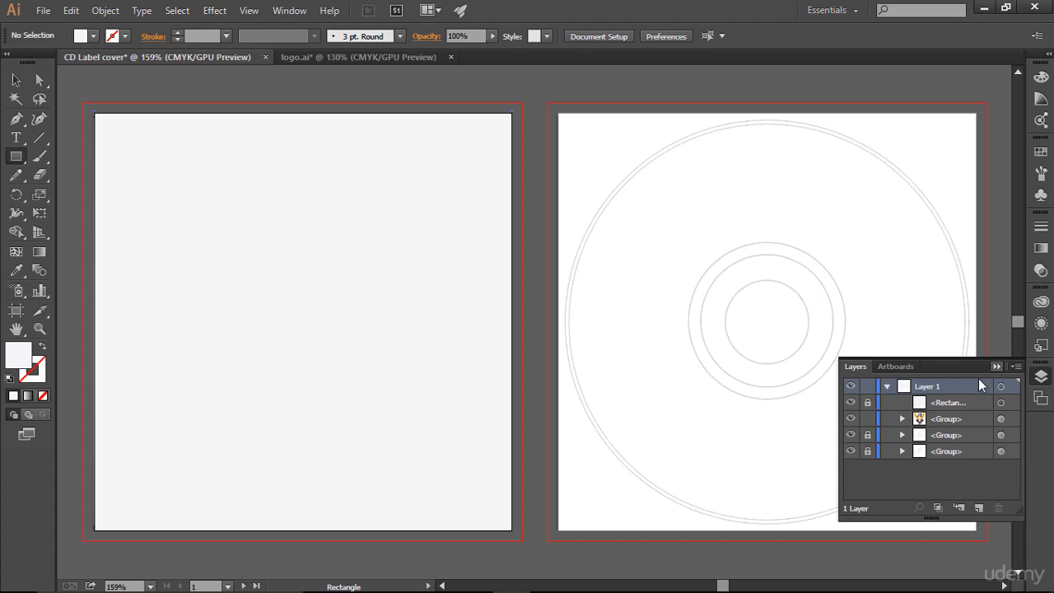
Move the locked background rectangle to the bottom of Layer 1, below the logo and both disc outline groups.
{"action": "left_click_drag", "start_coordinate": [940, 403], "coordinate": [931, 428]}
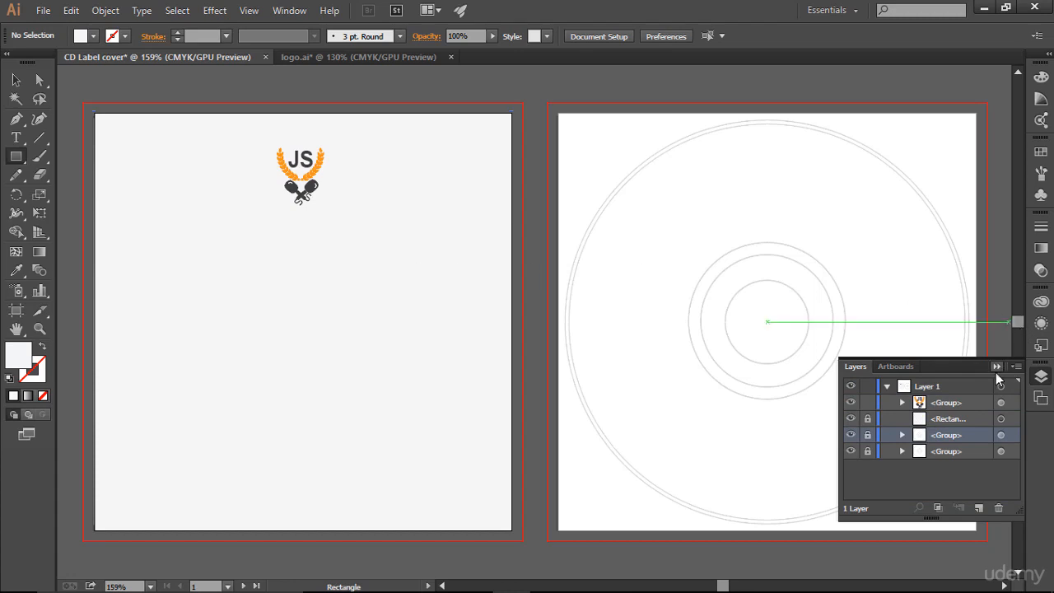
{"action": "left_click", "coordinate": [915, 418]}
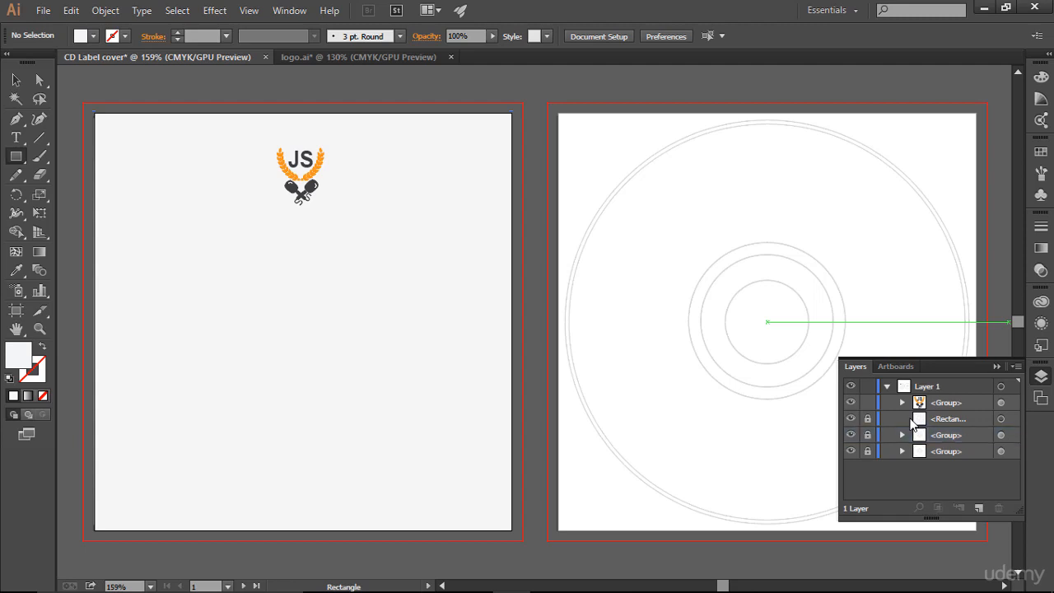
{"action": "left_click_drag", "start_coordinate": [915, 417], "coordinate": [926, 454]}
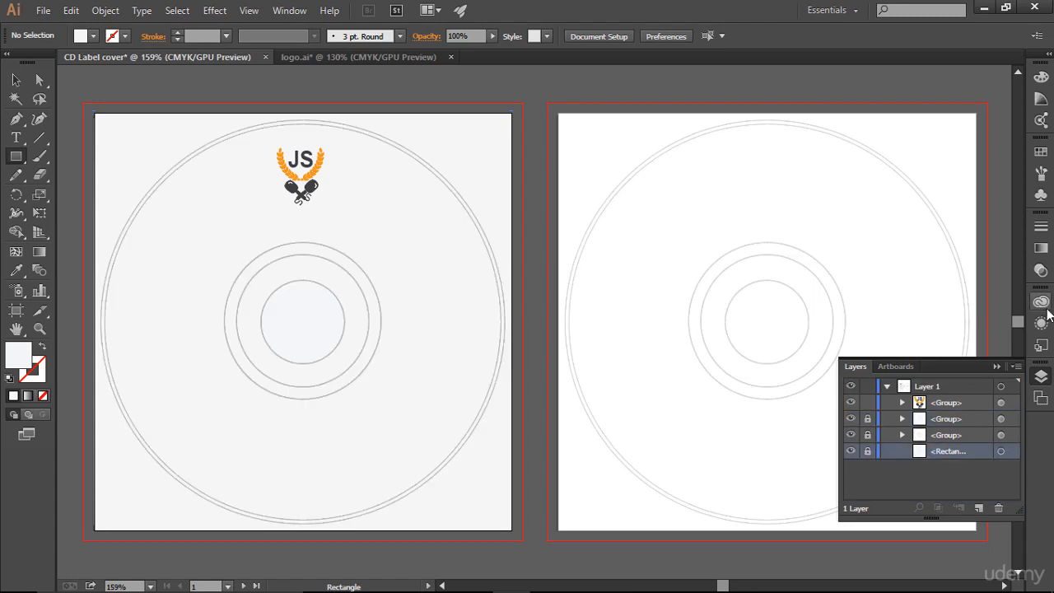
{"action": "left_click", "coordinate": [992, 368]}
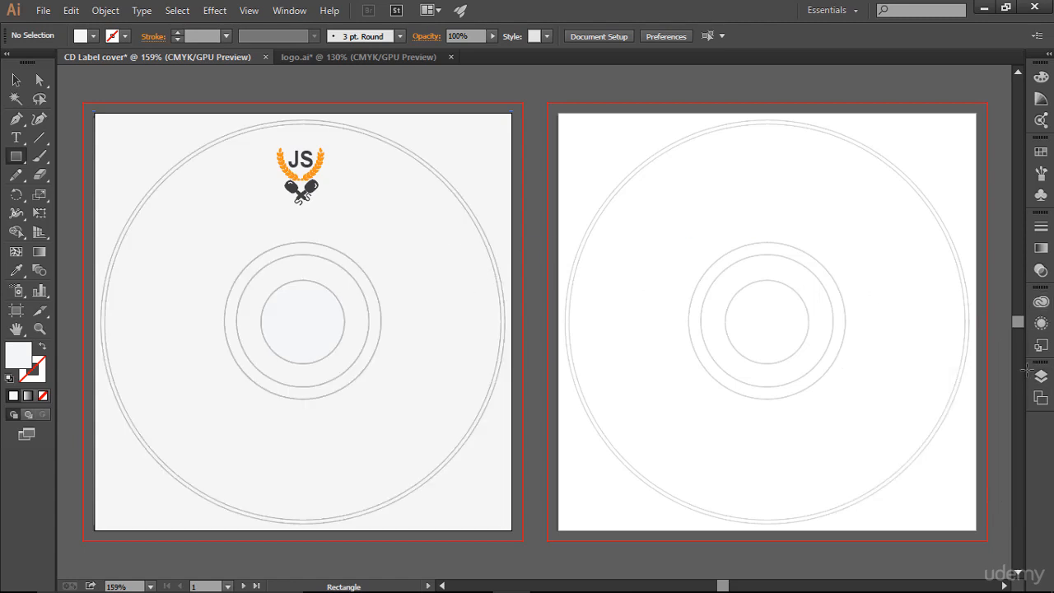
Add the point text "thejsinterview.com" between the logo and the center rings on the first artboard.
{"action": "key", "text": "v"}
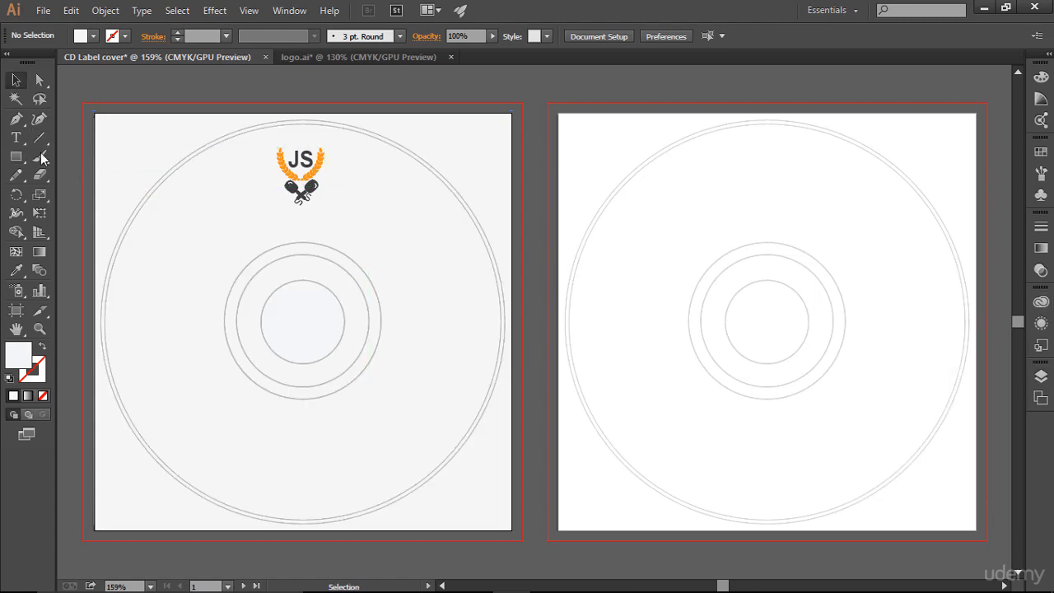
{"action": "key", "text": "t"}
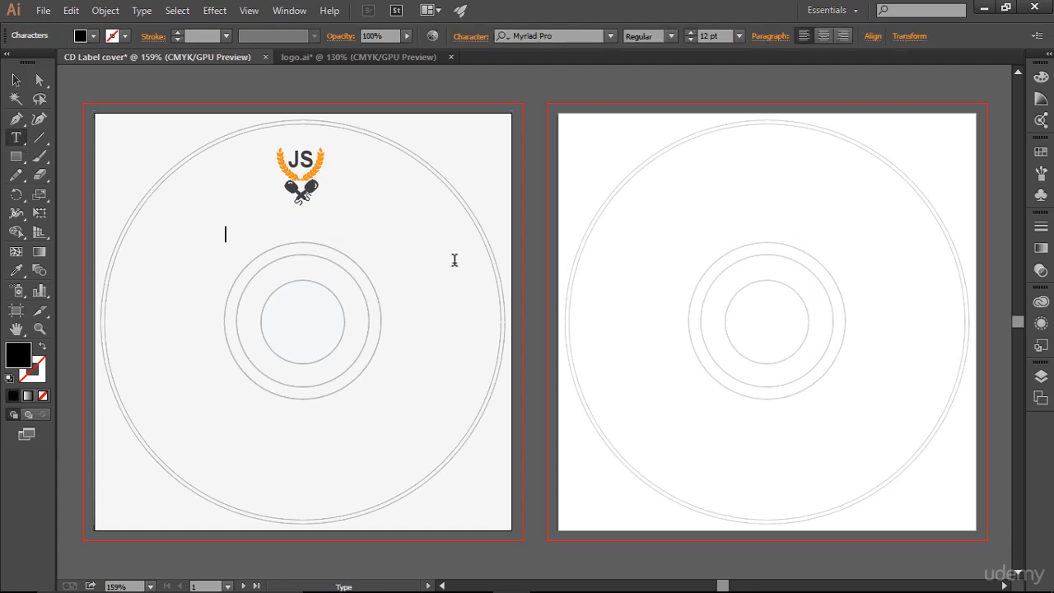
{"action": "type", "text": "hejsinterview.com"}
{"action": "key", "text": "Escape"}
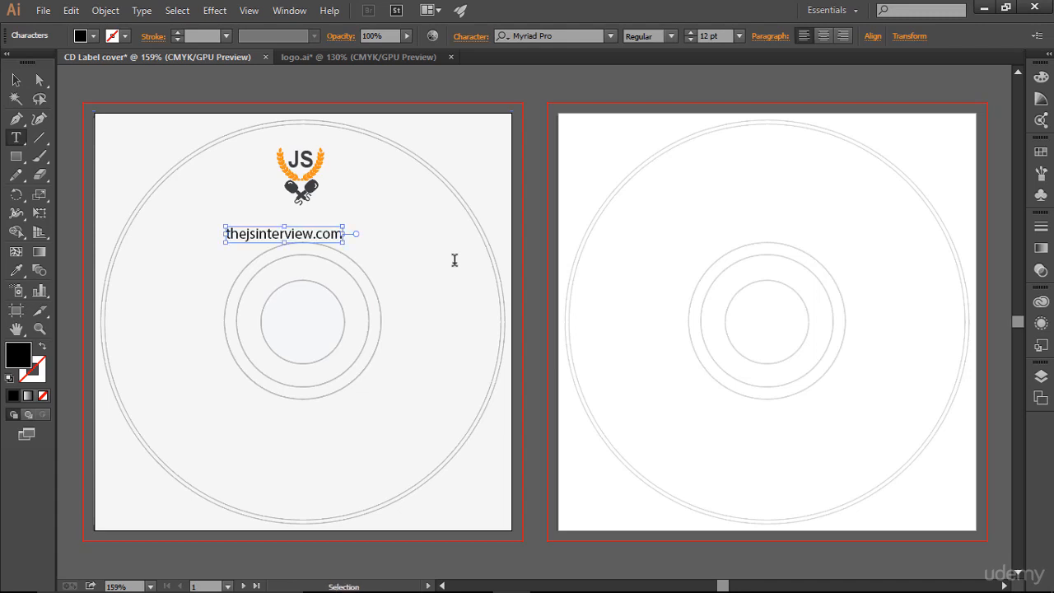
Set the font of the whole web address text to Arial.
{"action": "key", "text": "ctrl+a"}
{"action": "left_click", "coordinate": [593, 36]}
{"action": "type", "text": "Ar"}
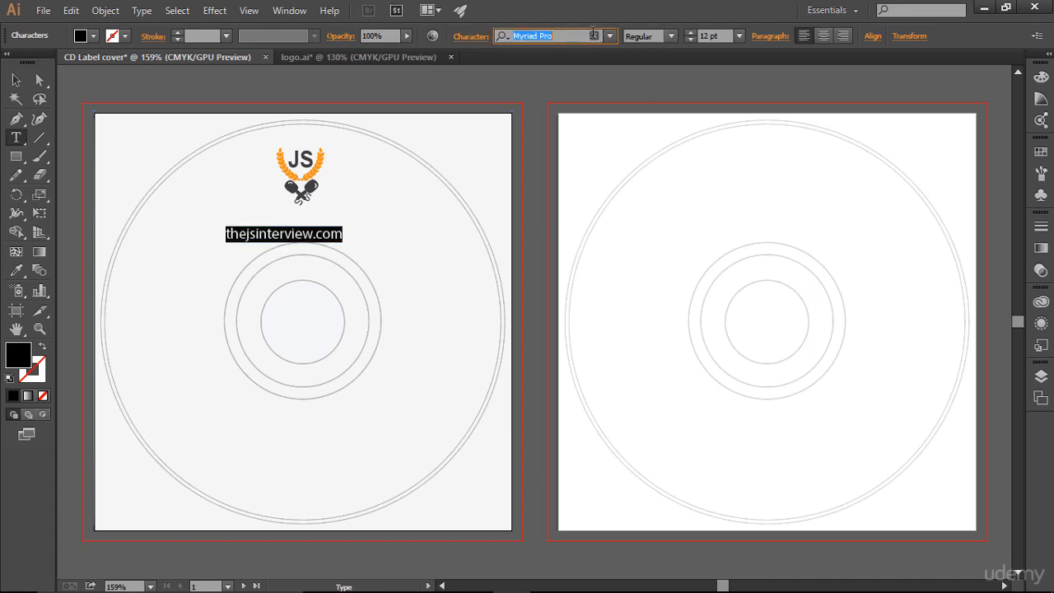
{"action": "type", "text": "ial"}
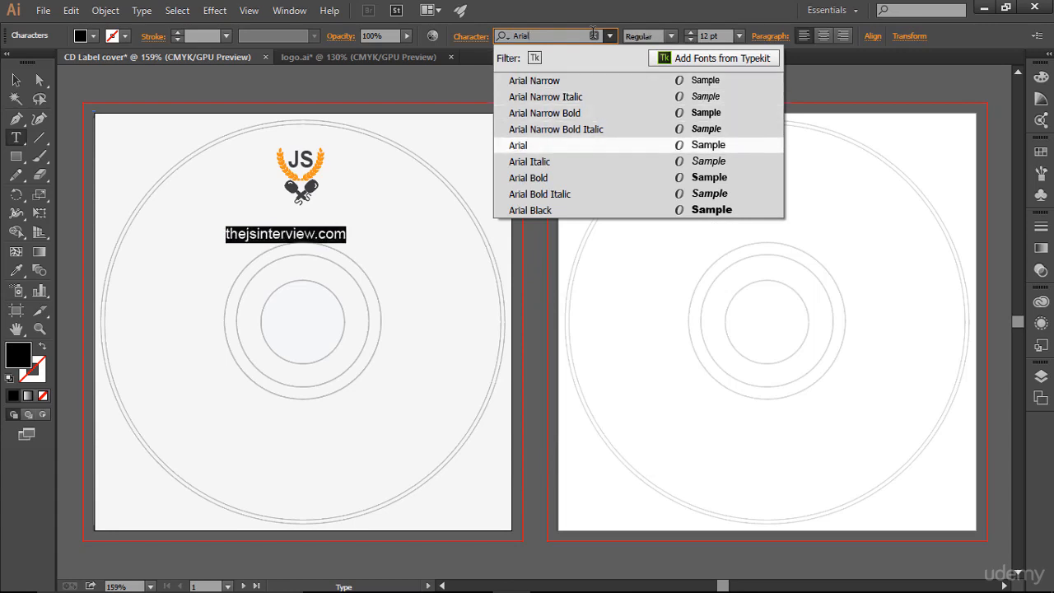
{"action": "key", "text": "Return"}
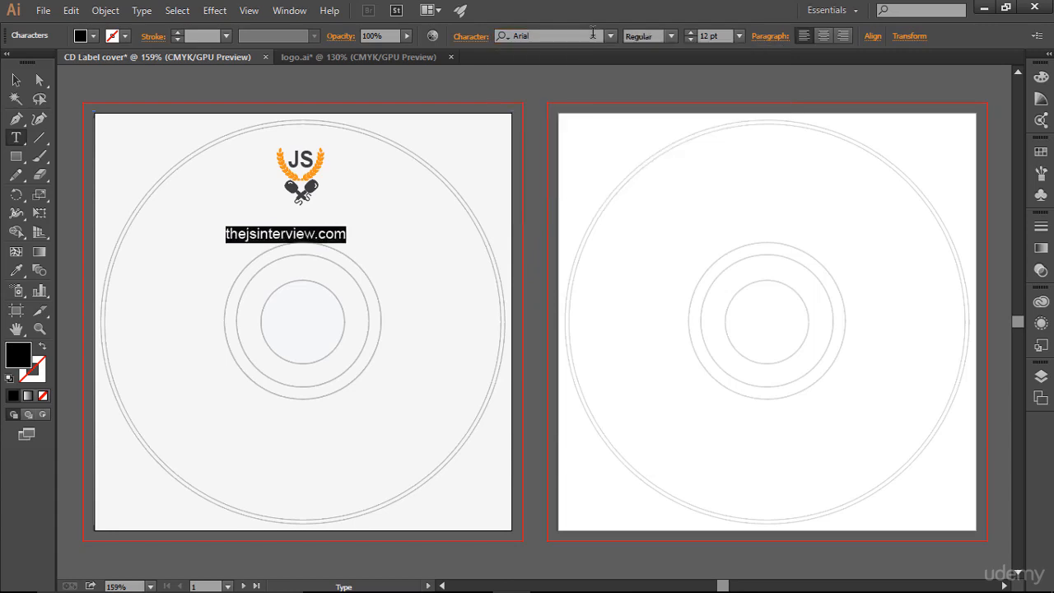
Try the Bold style on the web address text and return it to Regular.
{"action": "left_click", "coordinate": [671, 38]}
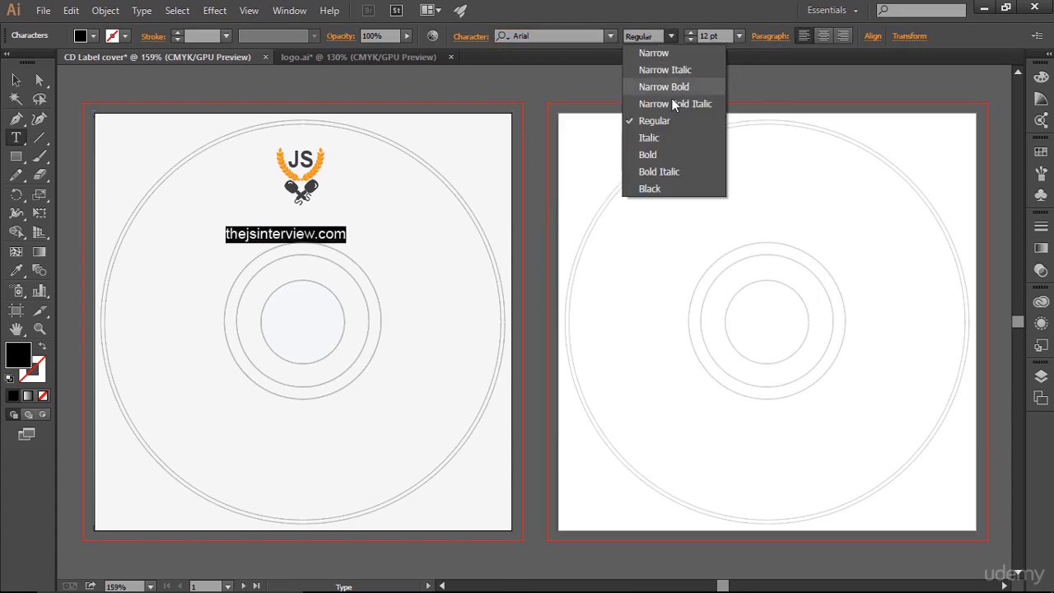
{"action": "left_click", "coordinate": [663, 157]}
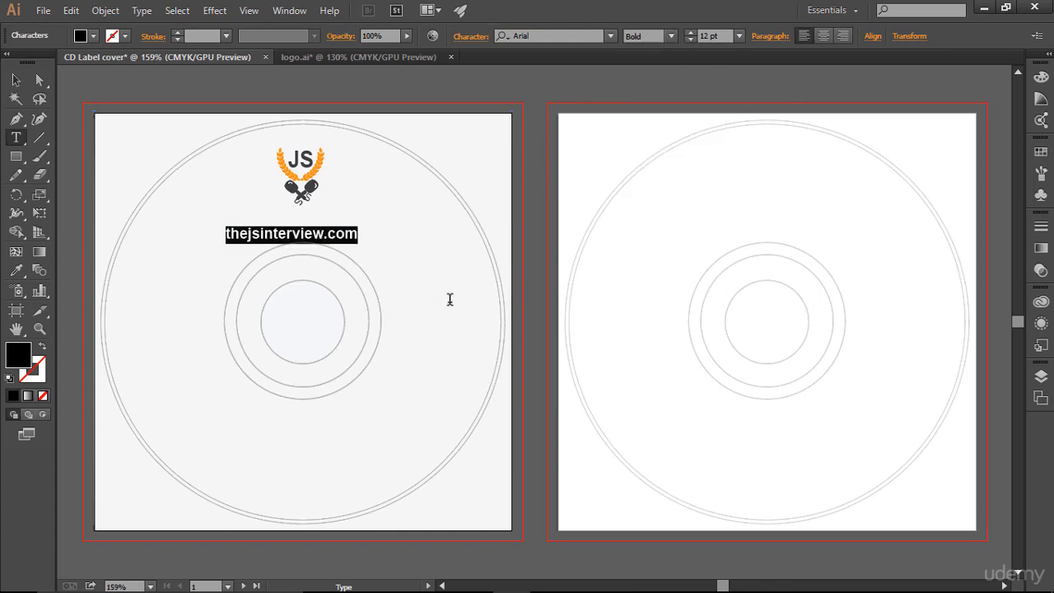
{"action": "key", "text": "ctrl+shift+a"}
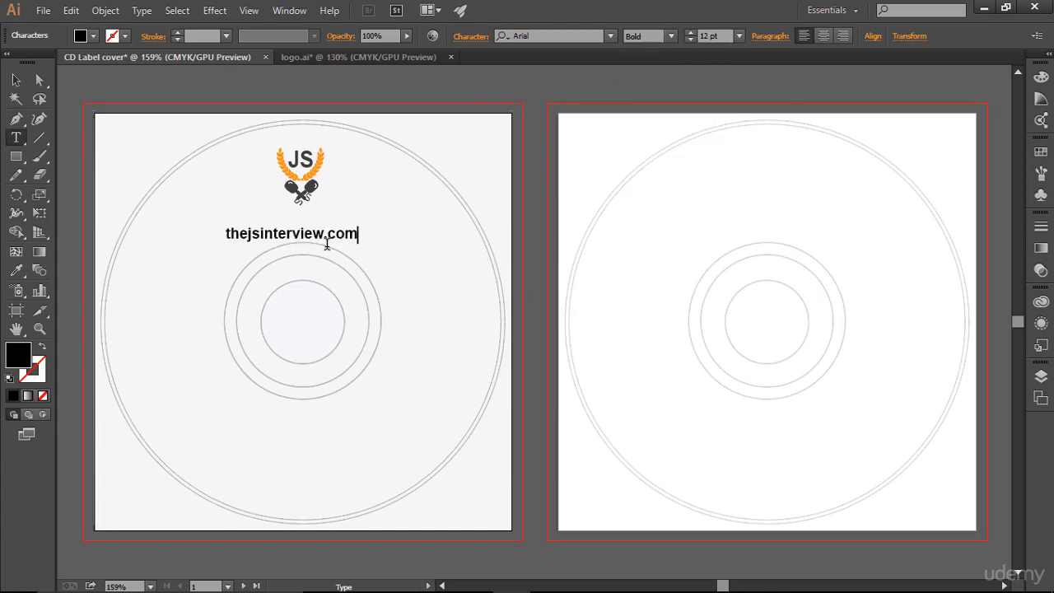
{"action": "key", "text": "ctrl+a"}
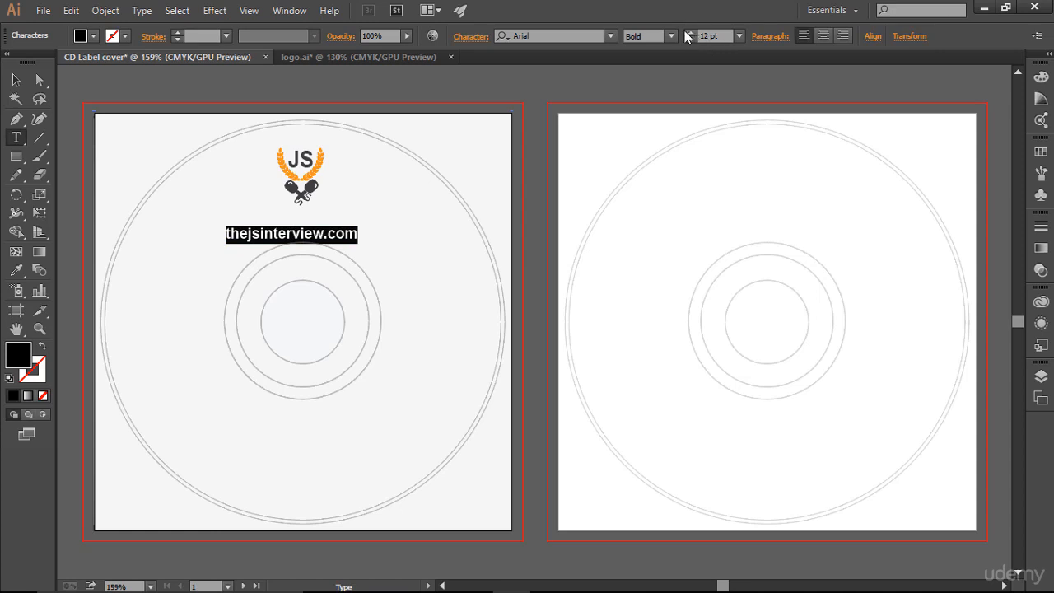
{"action": "left_click", "coordinate": [671, 37]}
{"action": "left_click", "coordinate": [659, 123]}
{"action": "key", "text": "Escape"}
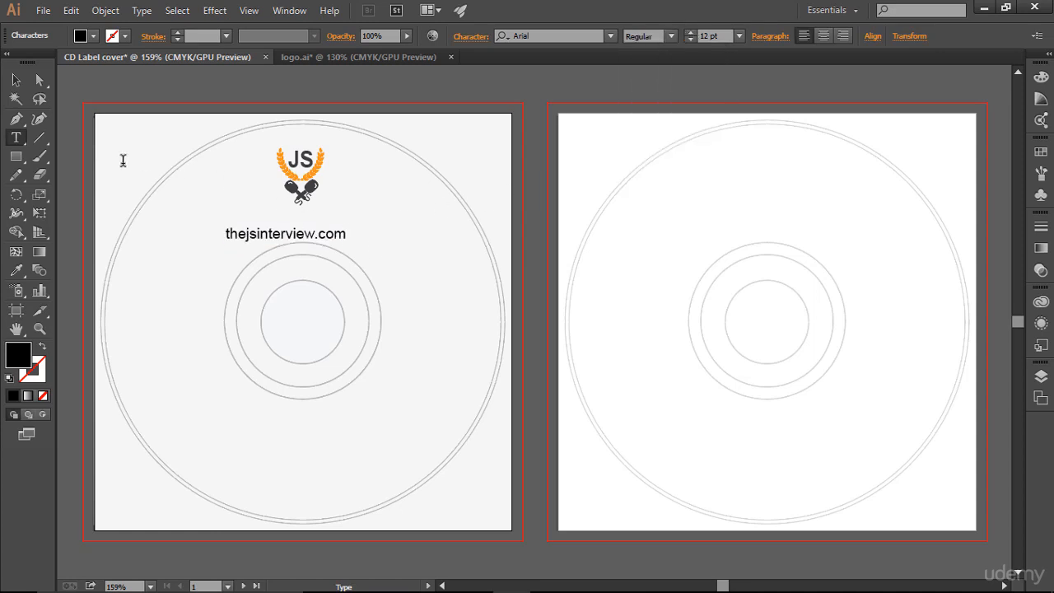
Move the web address up until it sits centered just beneath the logo.
{"action": "left_click", "coordinate": [16, 80]}
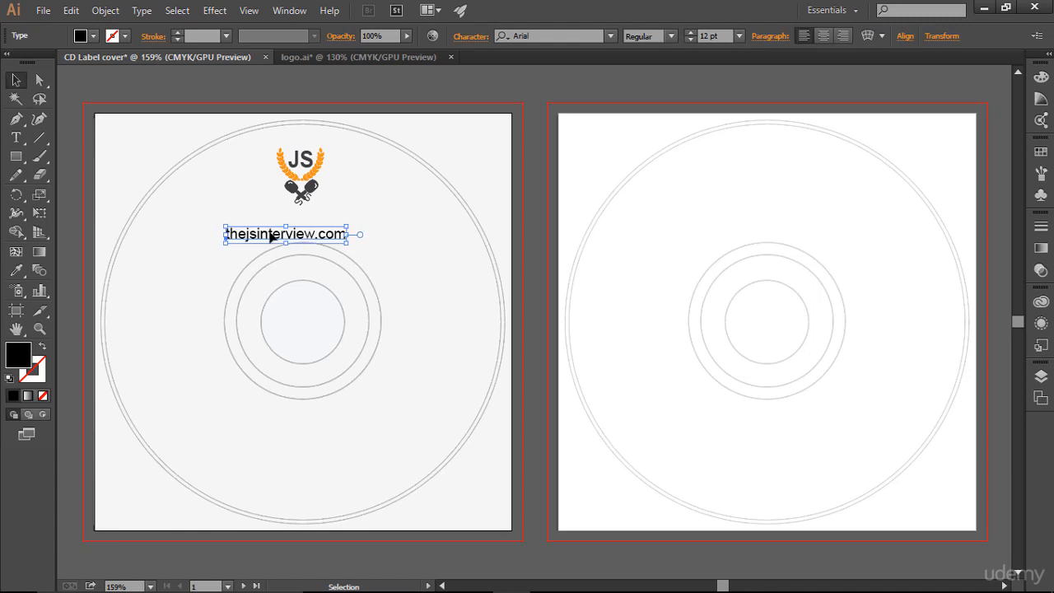
{"action": "left_click_drag", "start_coordinate": [306, 242], "coordinate": [321, 224]}
{"action": "left_click", "coordinate": [459, 226]}
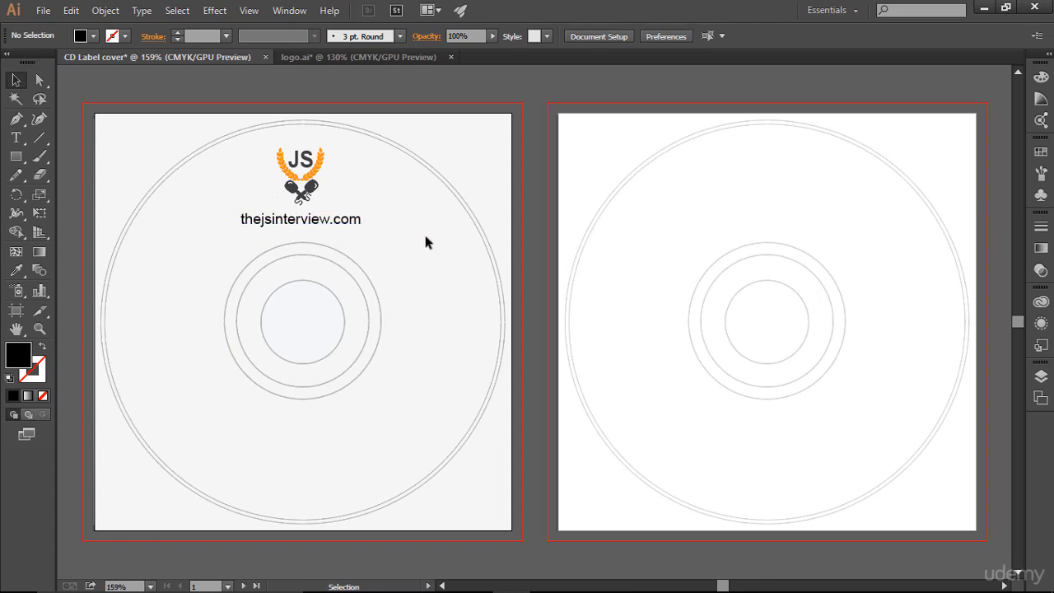
Add the tagline text "An interview based javascript course" across the lower part of the first disc's center rings.
{"action": "left_click", "coordinate": [17, 137]}
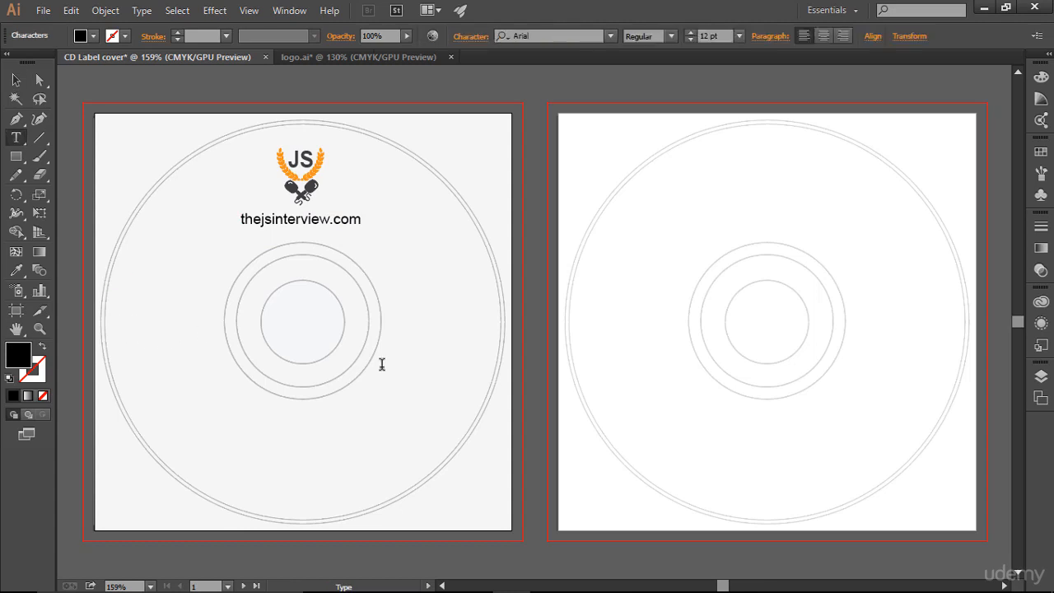
{"action": "type", "text": "interview based"}
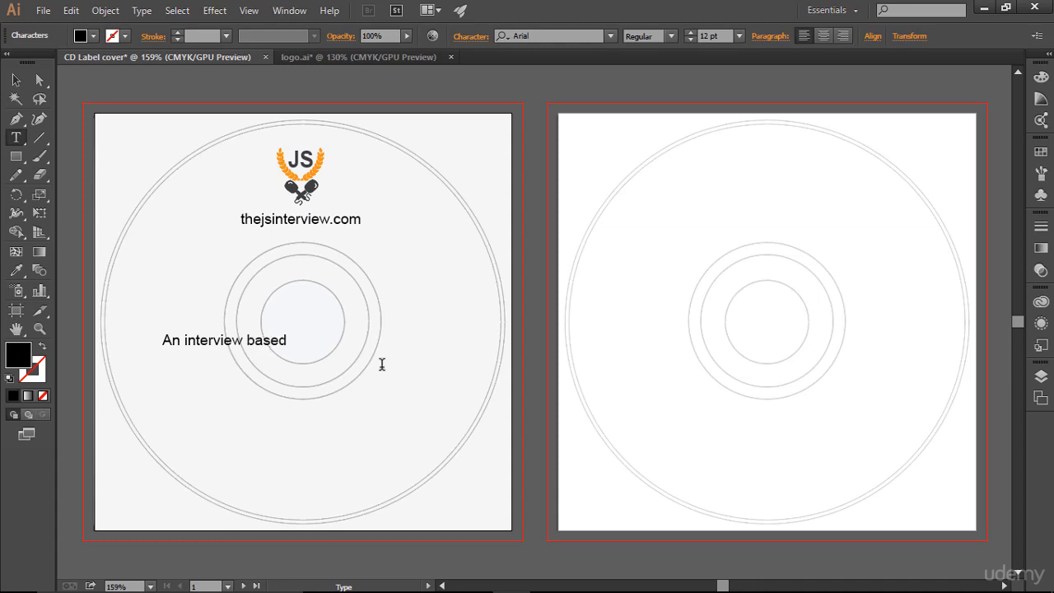
{"action": "type", "text": " javascript course"}
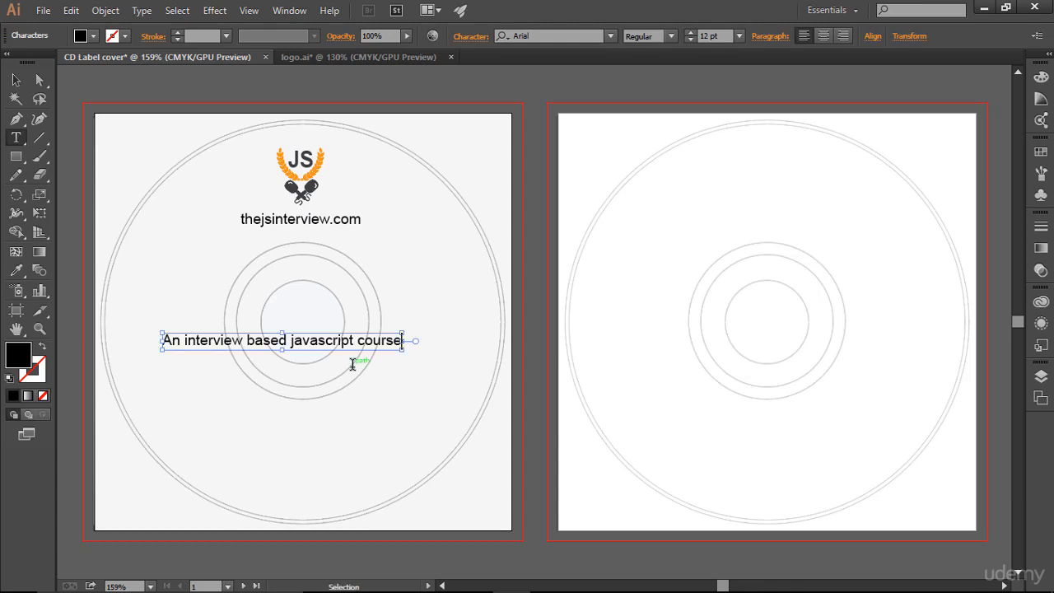
Change the font of the whole tagline to Segoe Script.
{"action": "key", "text": "ctrl+a"}
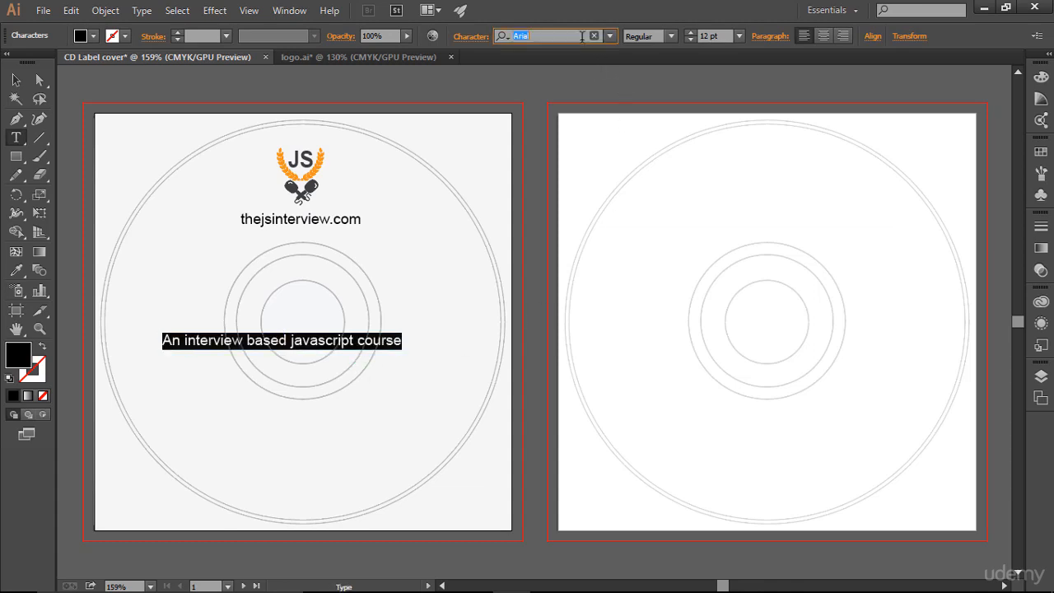
{"action": "left_click", "coordinate": [581, 36]}
{"action": "type", "text": "sego scrip"}
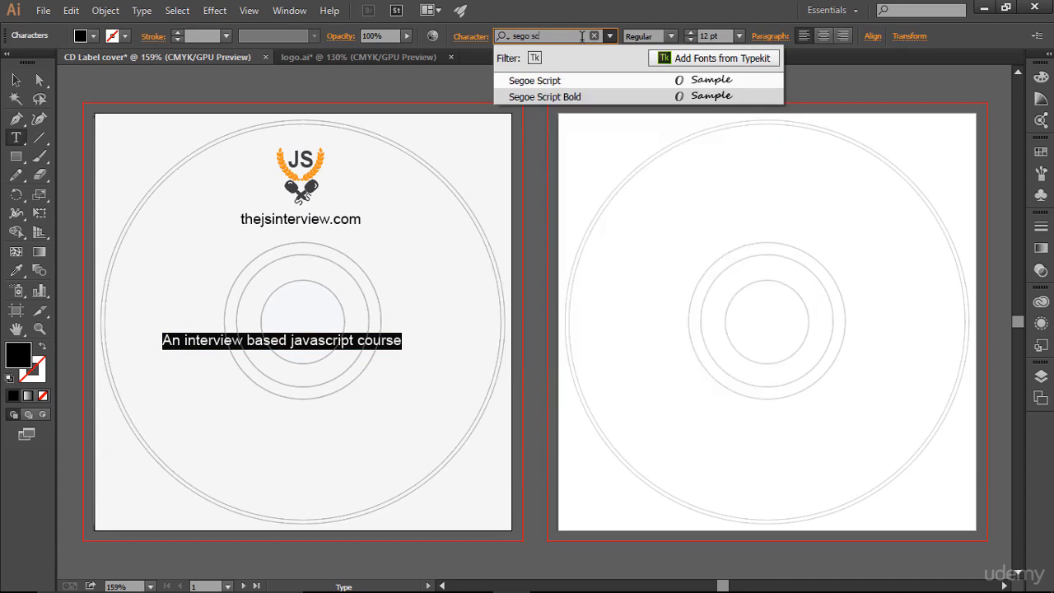
{"action": "left_click", "coordinate": [638, 85]}
{"action": "left_click", "coordinate": [404, 354]}
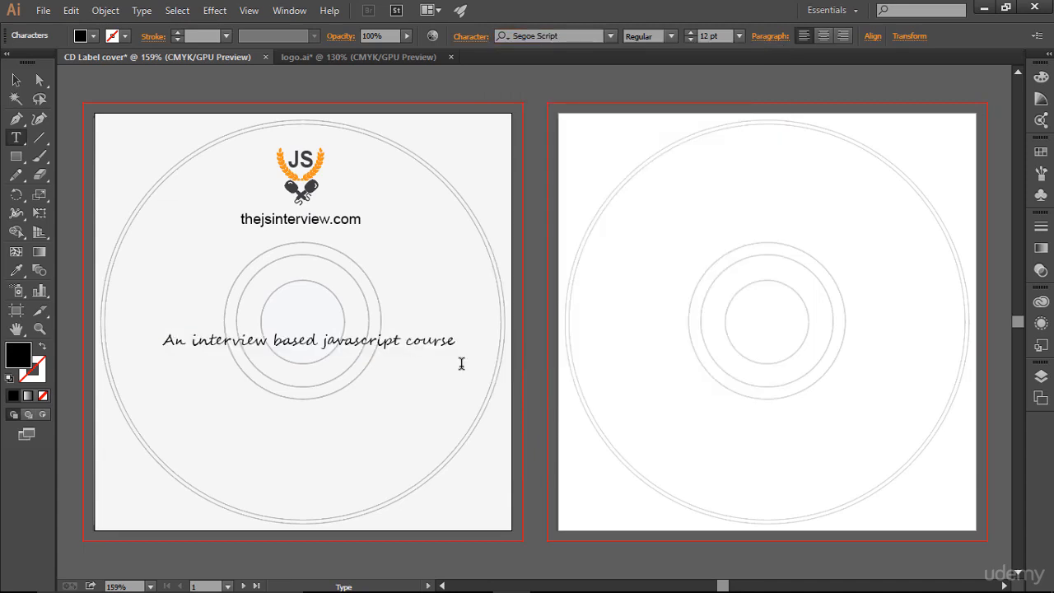
Move the tagline down to just below the first disc's center rings.
{"action": "left_click", "coordinate": [17, 80]}
{"action": "left_click_drag", "start_coordinate": [350, 350], "coordinate": [360, 427]}
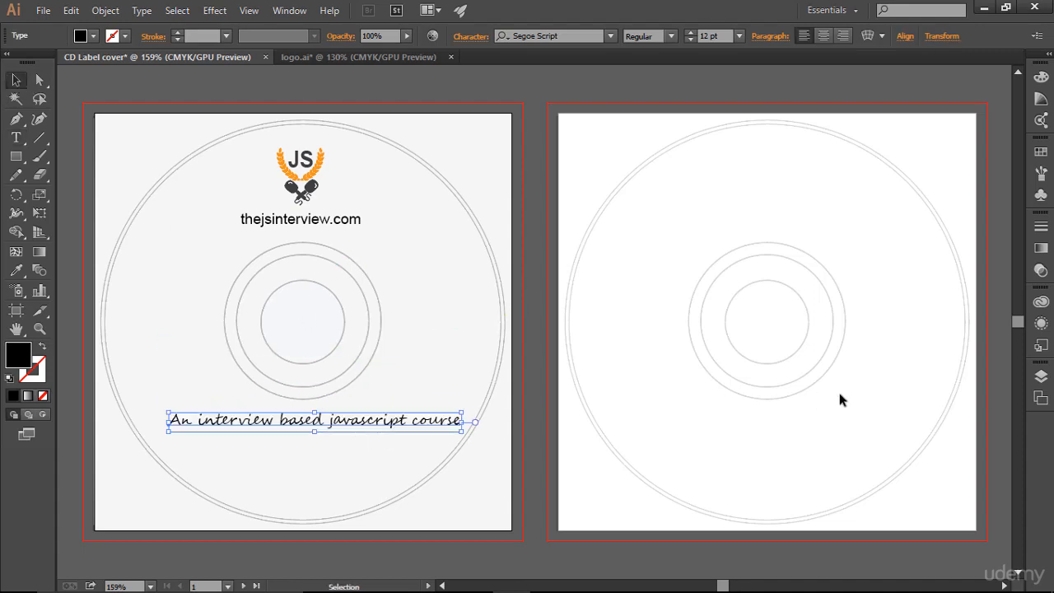
{"action": "left_click", "coordinate": [766, 371]}
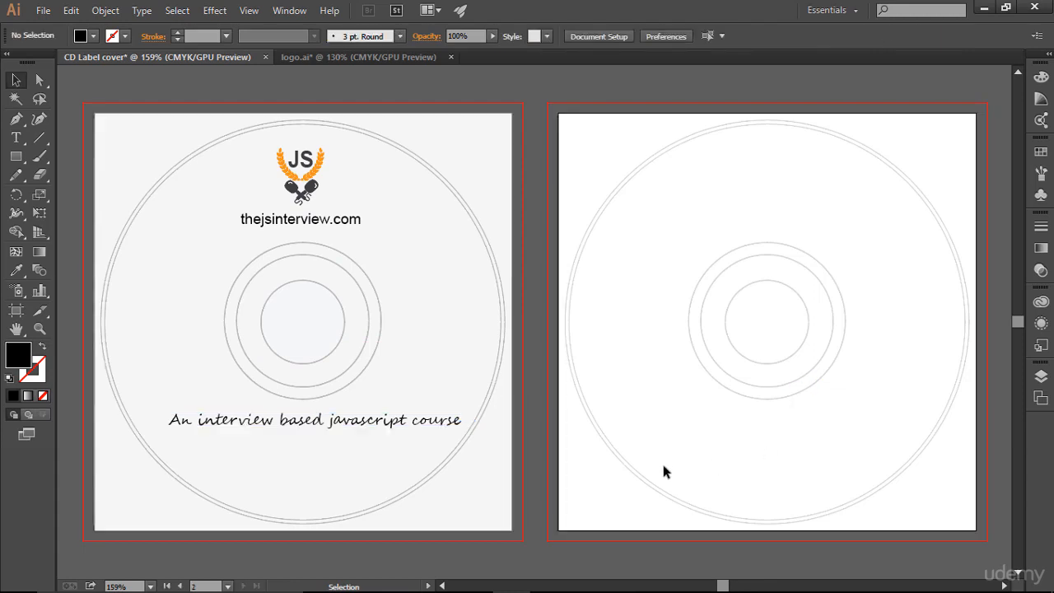
Set the font style of the tagline to Bold.
{"action": "left_click", "coordinate": [324, 425]}
{"action": "left_click", "coordinate": [668, 36]}
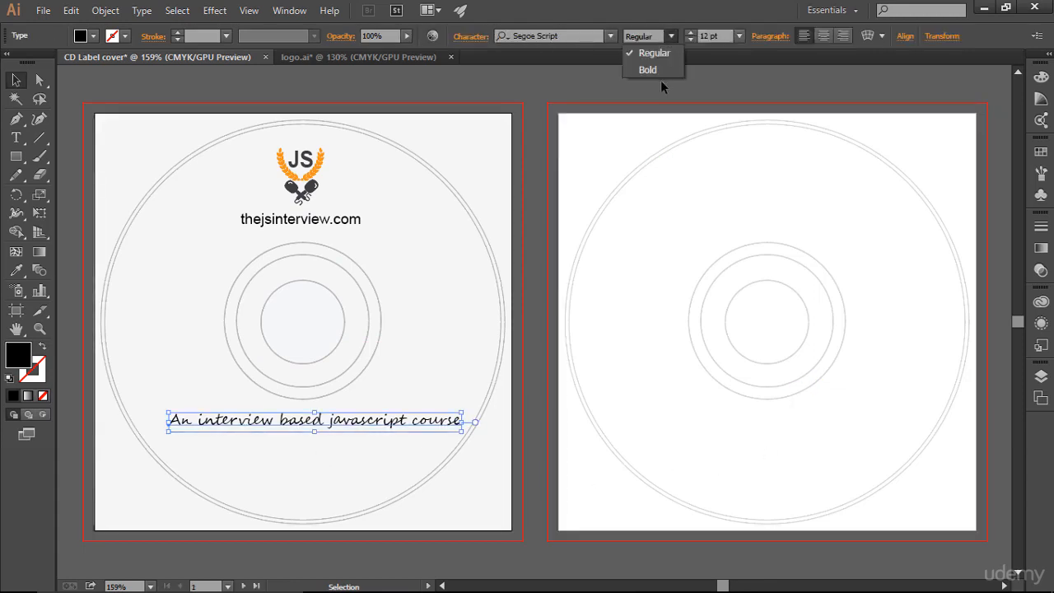
{"action": "left_click", "coordinate": [639, 71]}
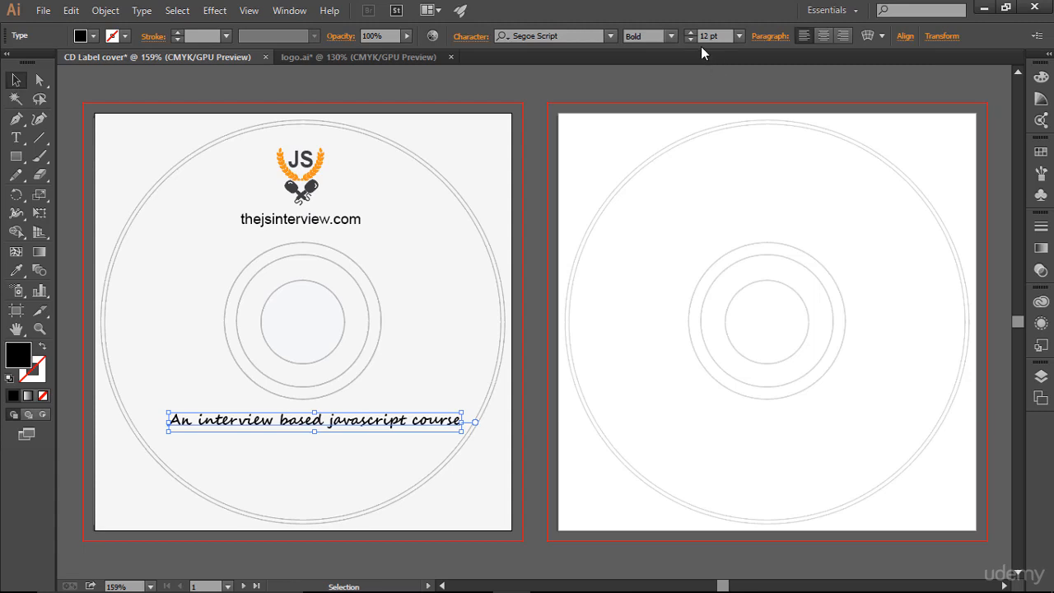
{"action": "left_click", "coordinate": [608, 255]}
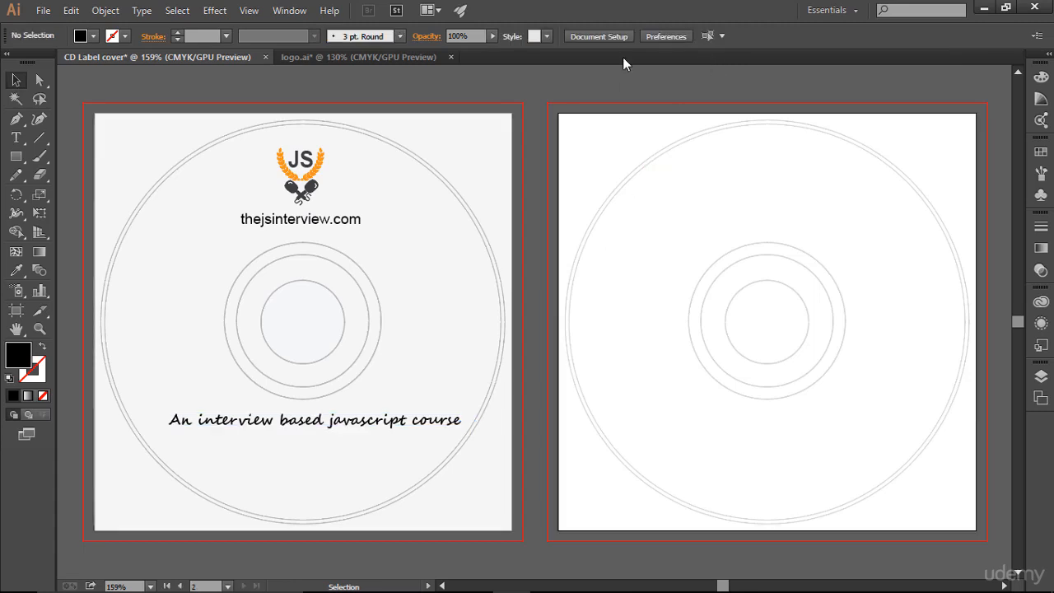
Reduce the font size of the tagline to 10 pt.
{"action": "left_click", "coordinate": [417, 426]}
{"action": "left_click", "coordinate": [691, 39]}
{"action": "left_click", "coordinate": [691, 39]}
{"action": "left_click", "coordinate": [635, 230]}
Nudge the tagline right to center it on the first disc and slightly down, away from the center rings.
{"action": "left_click", "coordinate": [388, 422]}
{"action": "key", "text": "Right"}
{"action": "key", "text": "Right"}
{"action": "key", "text": "Right"}
{"action": "key", "text": "Right"}
{"action": "key", "text": "Right"}
{"action": "key", "text": "Right"}
{"action": "key", "text": "Right"}
{"action": "key", "text": "Right"}
{"action": "key", "text": "Right"}
{"action": "key", "text": "Right"}
{"action": "key", "text": "Right"}
{"action": "key", "text": "Right"}
{"action": "key", "text": "Down"}
{"action": "key", "text": "Down"}
{"action": "key", "text": "Down"}
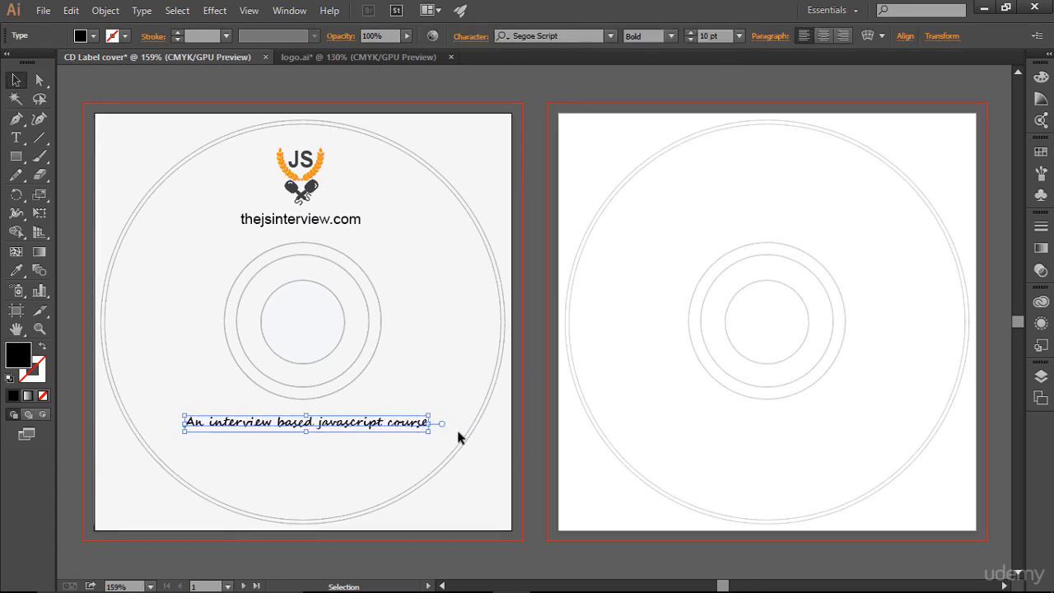
{"action": "key", "text": "Down"}
{"action": "key", "text": "Down"}
{"action": "key", "text": "Down"}
{"action": "key", "text": "Down"}
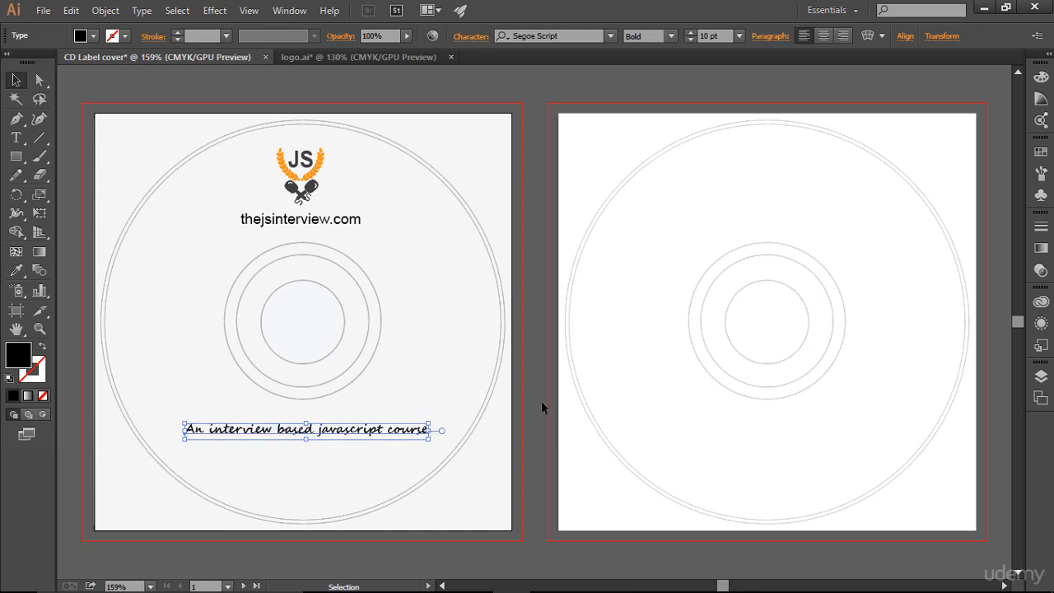
{"action": "left_click", "coordinate": [558, 406]}
Bring the underlined signature from logo.ai into the CD Label cover document, scaled down and centered below the tagline.
{"action": "left_click", "coordinate": [384, 57]}
{"action": "mouse_move", "coordinate": [341, 85]}
{"action": "left_mouse_down"}
{"action": "mouse_move", "coordinate": [513, 167]}
{"action": "mouse_move", "coordinate": [180, 56]}
{"action": "mouse_move", "coordinate": [322, 404]}
{"action": "mouse_move", "coordinate": [321, 462]}
{"action": "mouse_move", "coordinate": [390, 484]}
{"action": "left_mouse_up"}
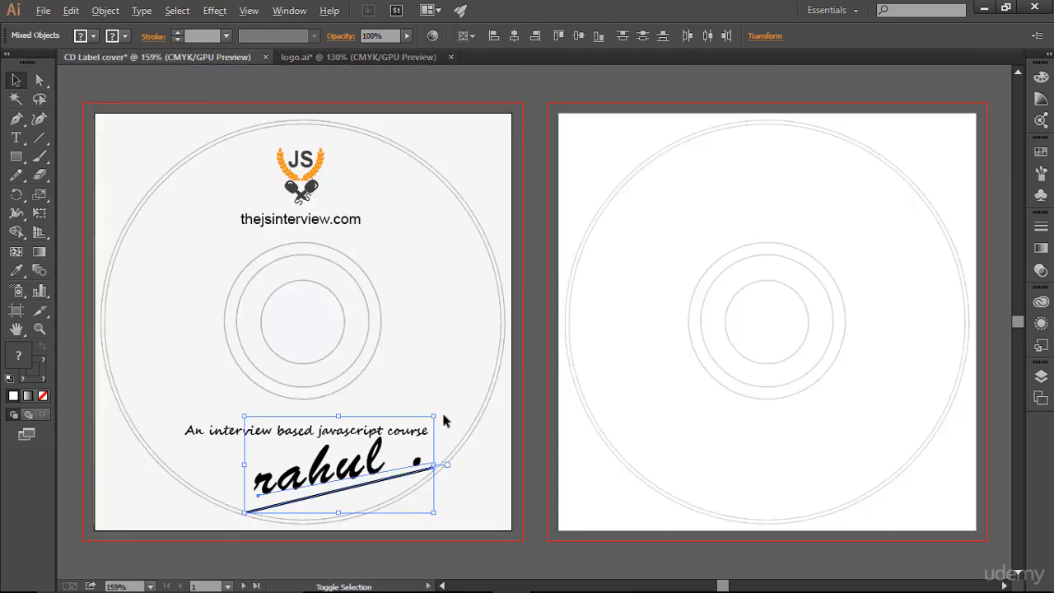
{"action": "left_click_drag", "start_coordinate": [434, 416], "coordinate": [376, 445]}
{"action": "left_click_drag", "start_coordinate": [330, 474], "coordinate": [298, 474]}
{"action": "left_click", "coordinate": [680, 396]}
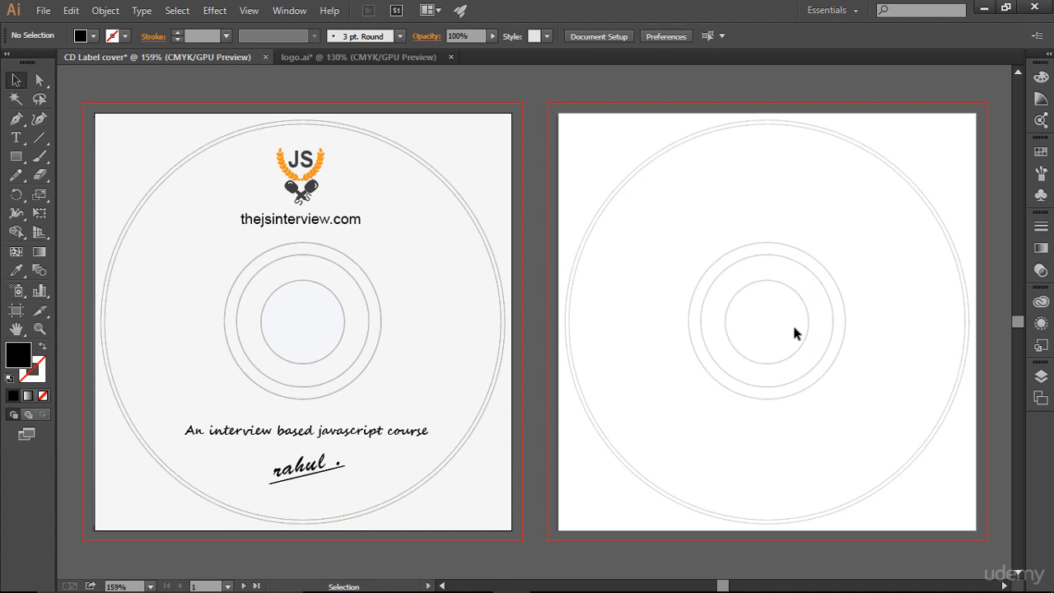
Recolor the tagline on the first disc with the saved dark gray swatch.
{"action": "left_click", "coordinate": [339, 433]}
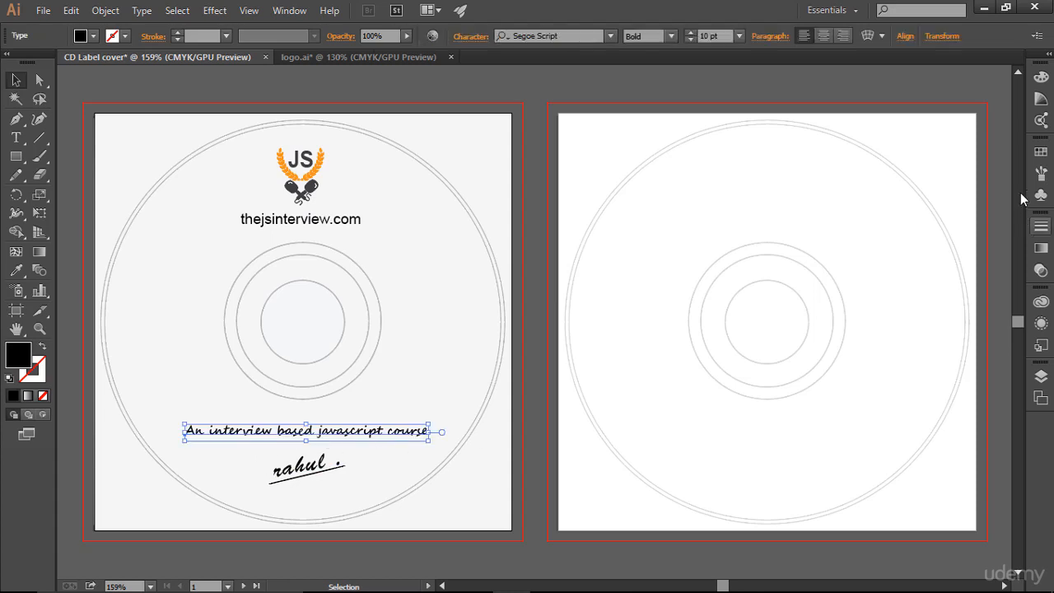
{"action": "left_click", "coordinate": [1041, 153]}
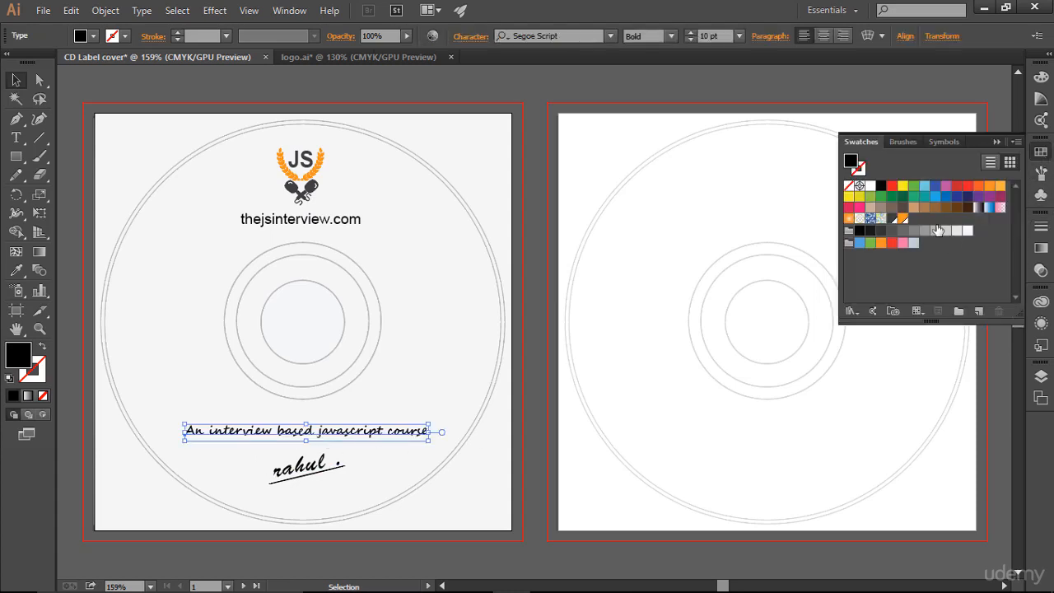
{"action": "left_click", "coordinate": [893, 219]}
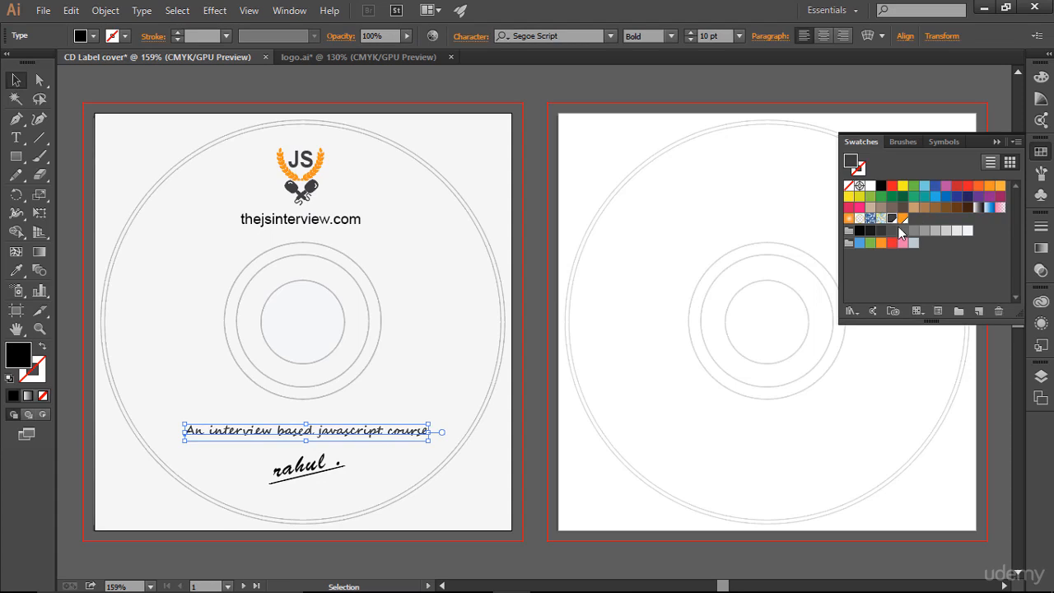
{"action": "left_click", "coordinate": [995, 142]}
{"action": "left_click", "coordinate": [793, 289]}
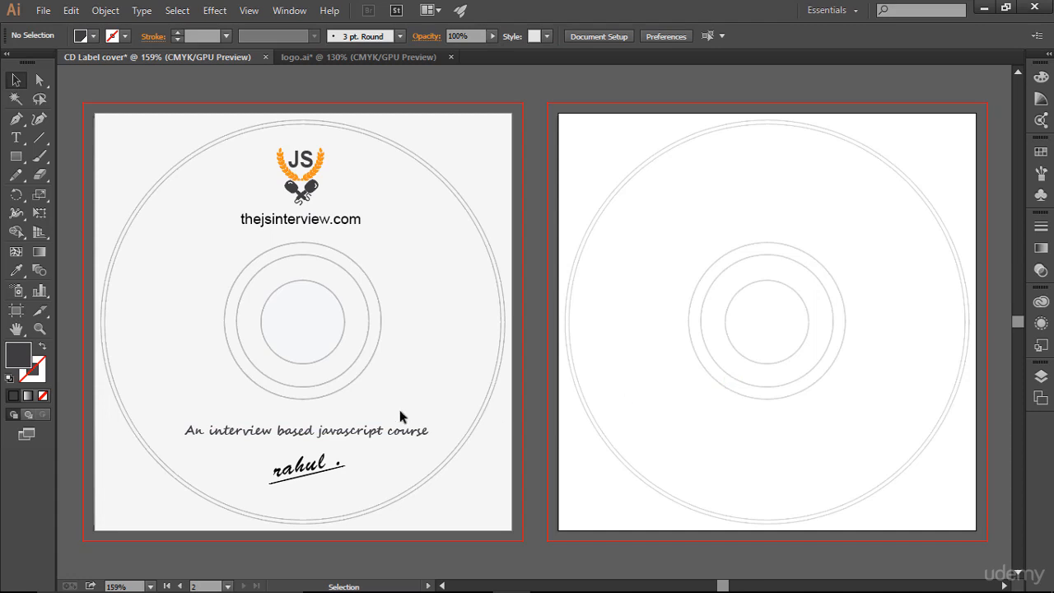
Add the text PREMIUM EDITION on the first disc.
{"action": "left_click", "coordinate": [16, 137]}
{"action": "type", "text": "PREMIUM EDI"}
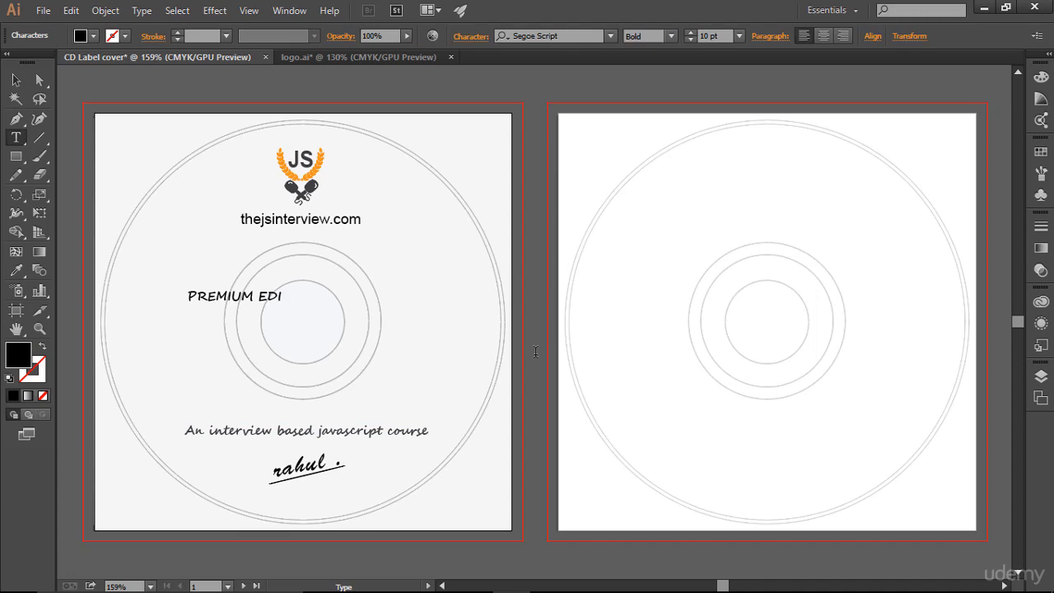
{"action": "type", "text": "TION"}
{"action": "left_click", "coordinate": [478, 350], "text": "ctrl"}
Set the font of the PREMIUM EDITION text to Arial Regular.
{"action": "key", "text": "ctrl+a"}
{"action": "left_click", "coordinate": [562, 37]}
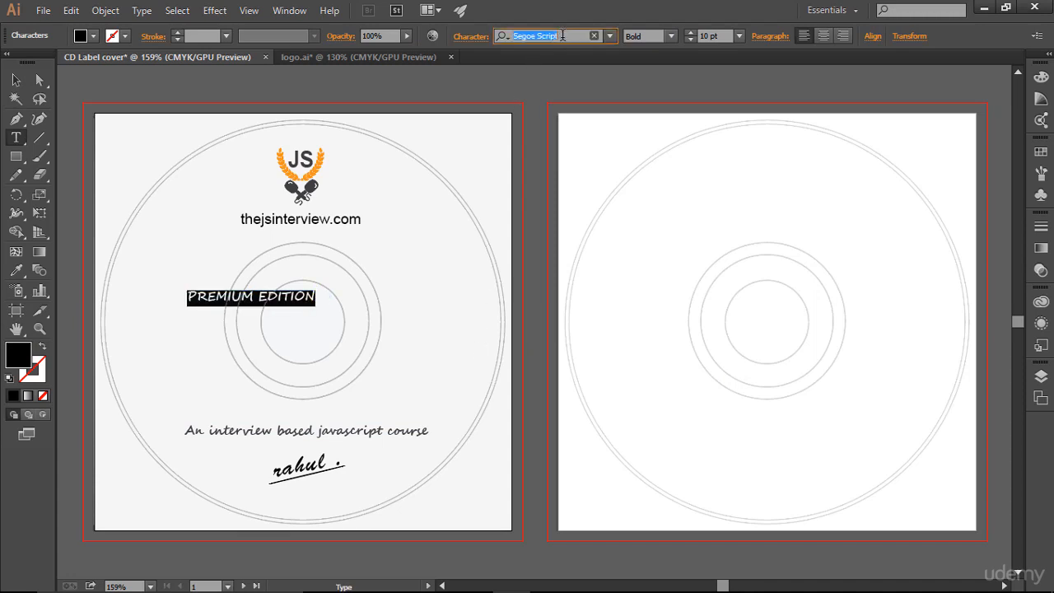
{"action": "type", "text": "Arial"}
{"action": "key", "text": "Down"}
{"action": "key", "text": "Down"}
{"action": "key", "text": "Down"}
{"action": "key", "text": "Down"}
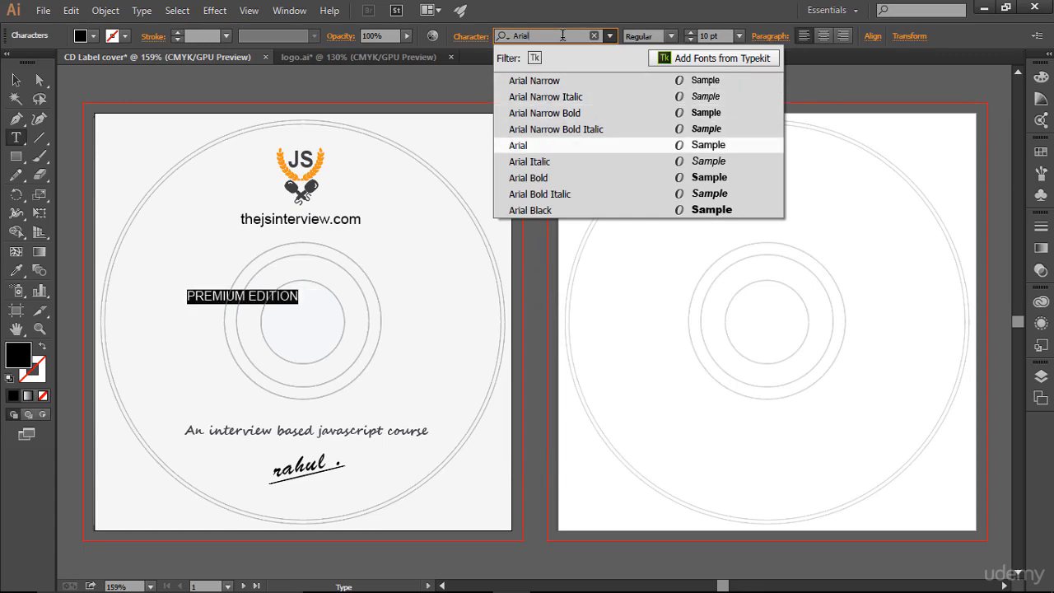
{"action": "key", "text": "Return"}
{"action": "left_click", "coordinate": [333, 285]}
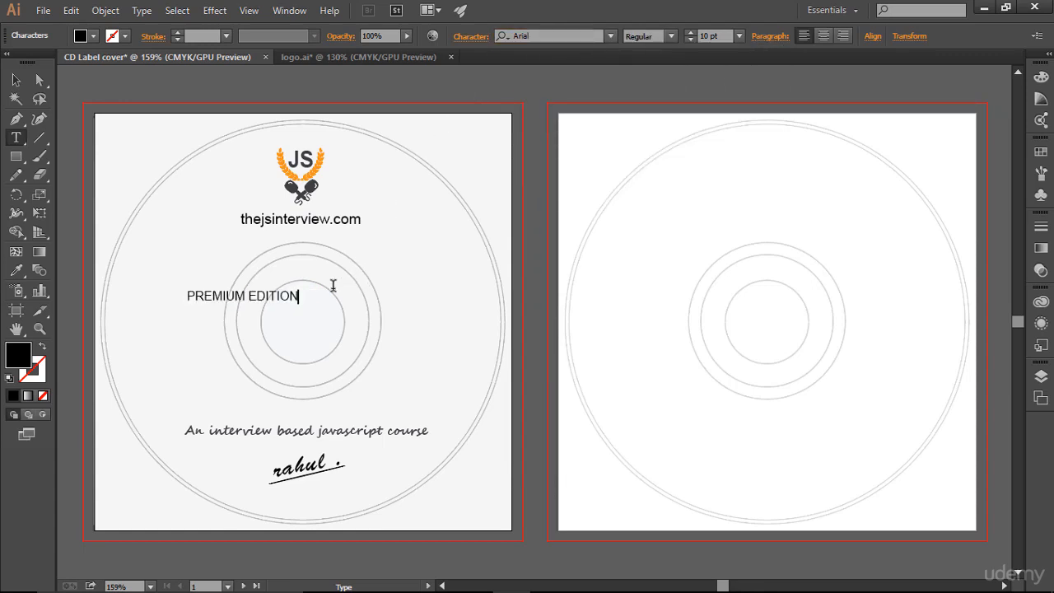
Place PREMIUM EDITION to the left of the first disc's center rings and set its font size to 9 pt.
{"action": "left_click", "coordinate": [15, 80]}
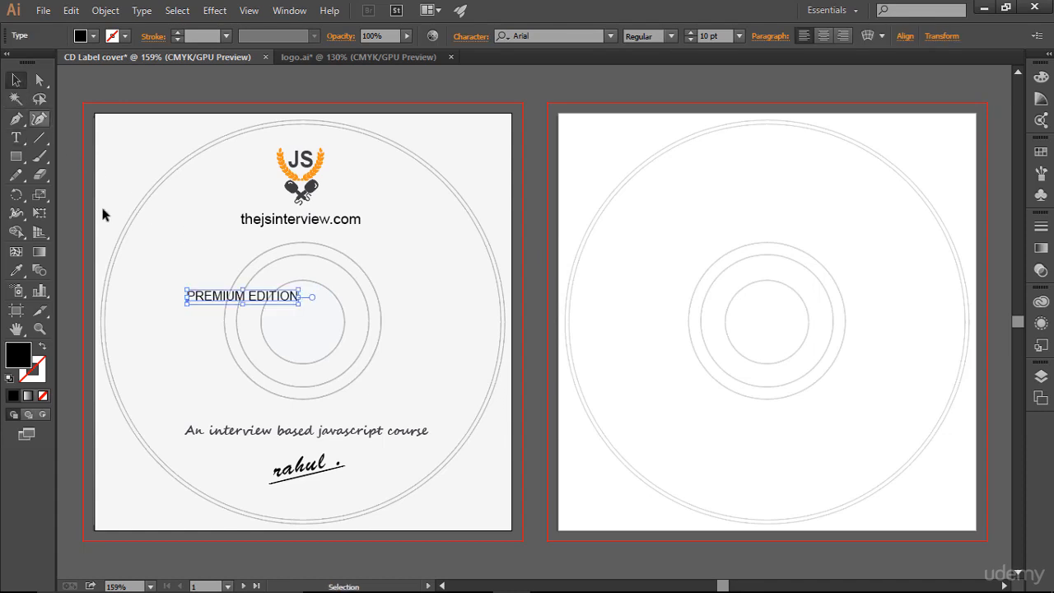
{"action": "left_click_drag", "start_coordinate": [216, 302], "coordinate": [157, 333]}
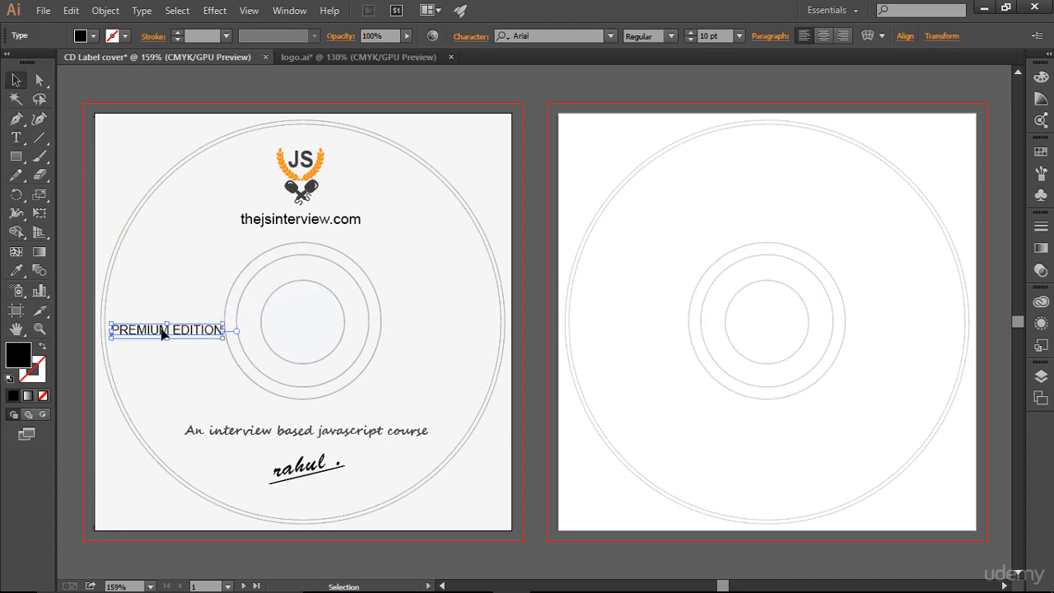
{"action": "left_click", "coordinate": [689, 40]}
{"action": "key", "text": "Up"}
{"action": "key", "text": "Up"}
{"action": "key", "text": "Up"}
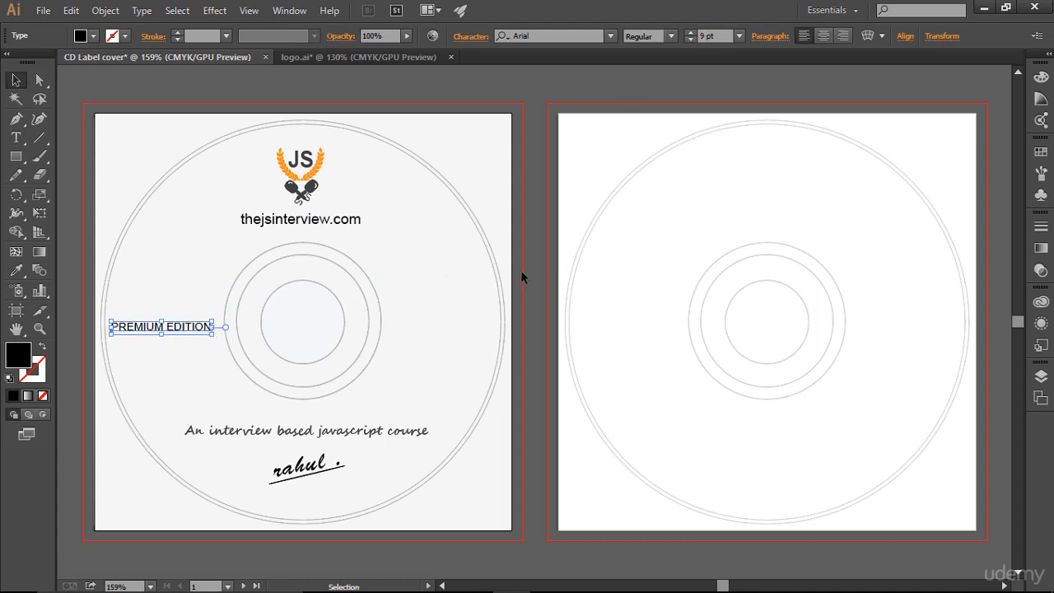
{"action": "left_click", "coordinate": [515, 268]}
{"action": "left_click", "coordinate": [197, 330]}
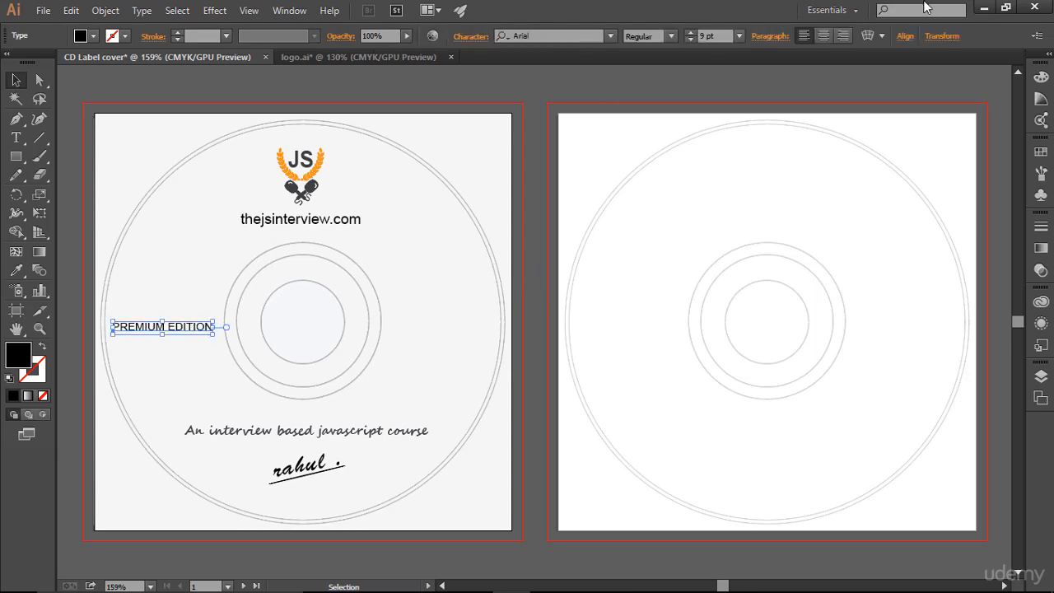
Set the font style of the PREMIUM EDITION text to Bold.
{"action": "left_click", "coordinate": [674, 38]}
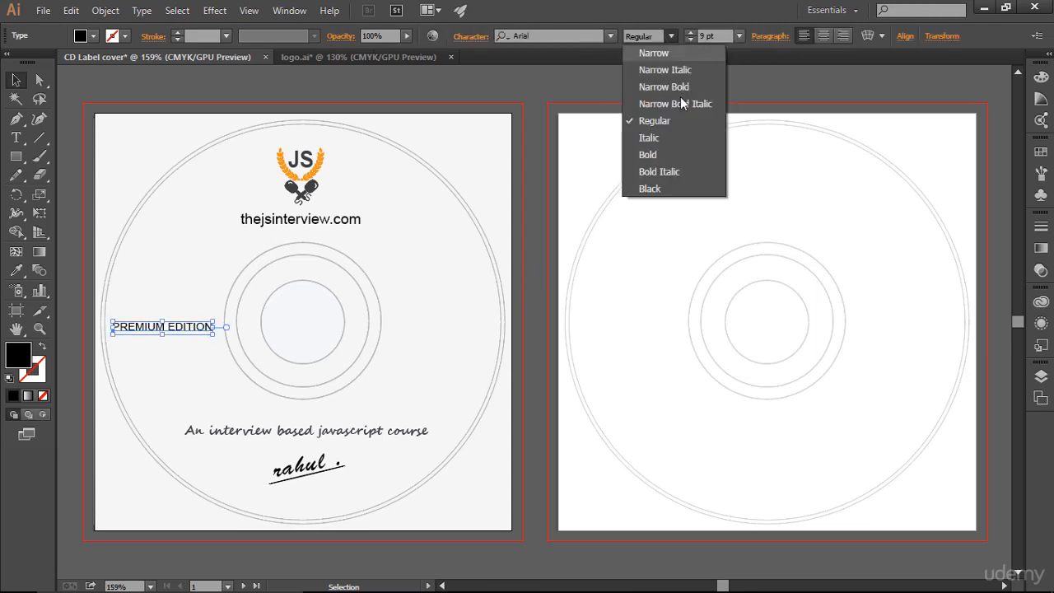
{"action": "left_click", "coordinate": [655, 152]}
{"action": "left_click", "coordinate": [721, 265]}
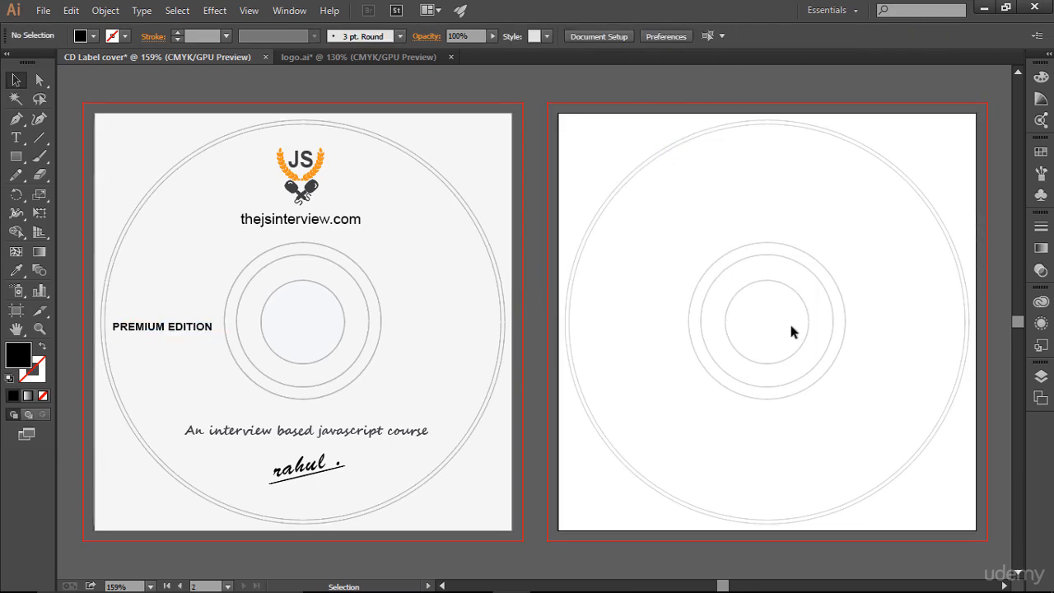
Recolor the PREMIUM EDITION text with the saved dark gray swatch.
{"action": "left_click", "coordinate": [201, 329]}
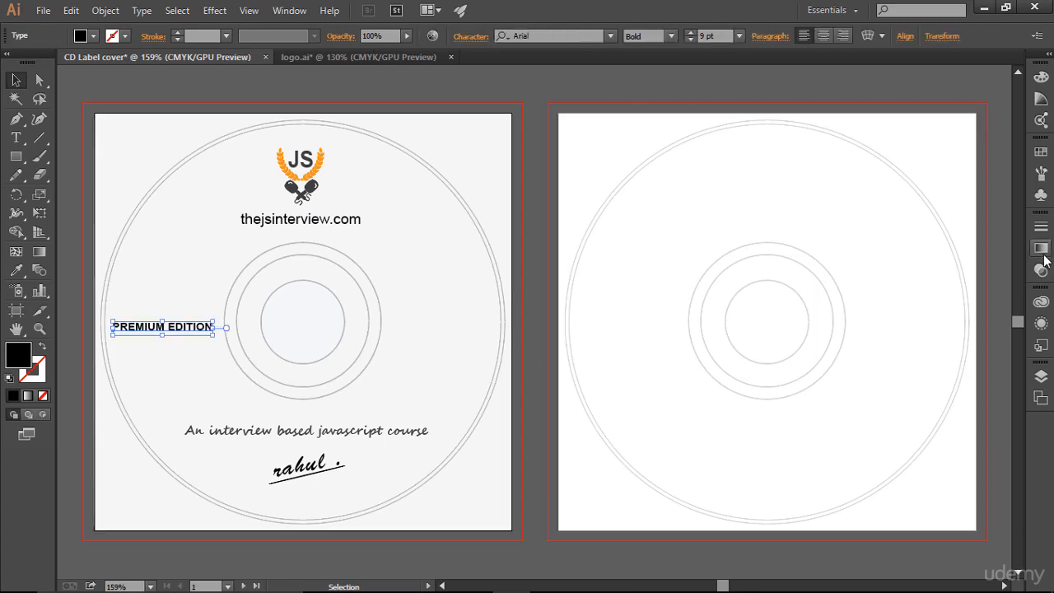
{"action": "left_click", "coordinate": [1041, 151]}
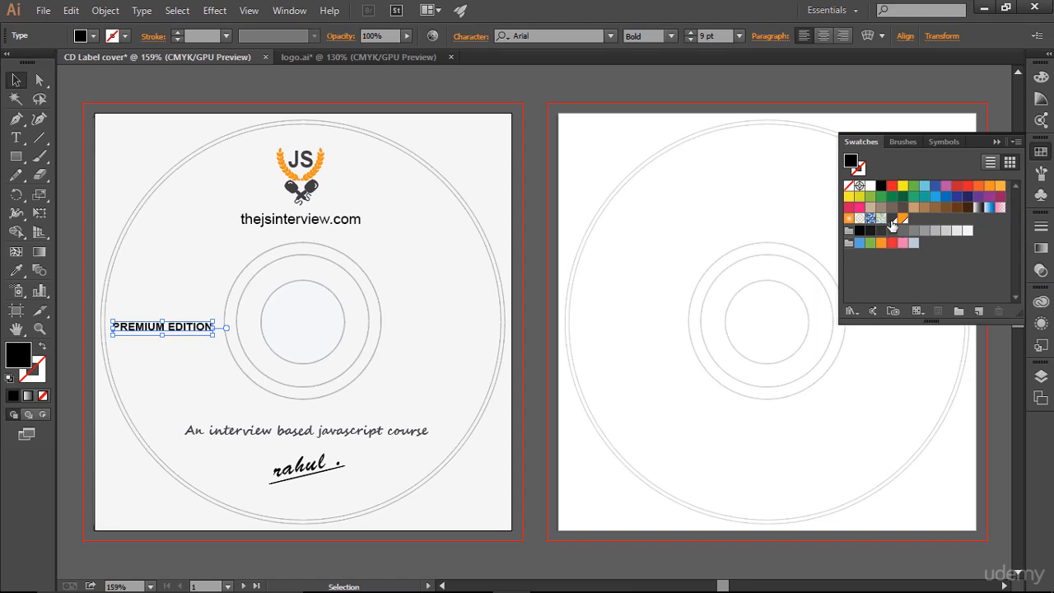
{"action": "left_click", "coordinate": [891, 218]}
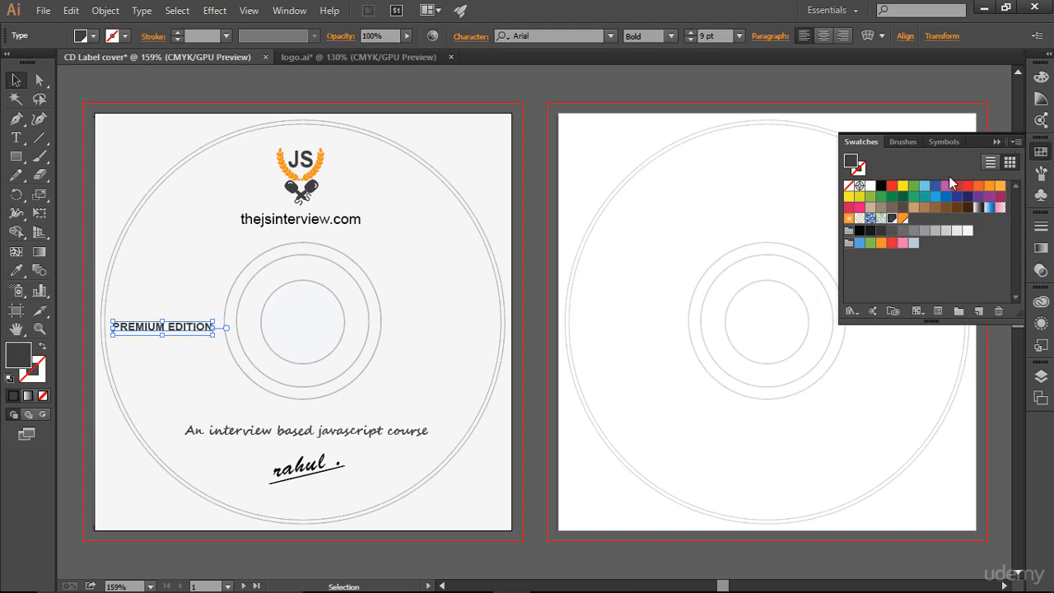
{"action": "left_click", "coordinate": [996, 142]}
{"action": "left_click", "coordinate": [882, 316]}
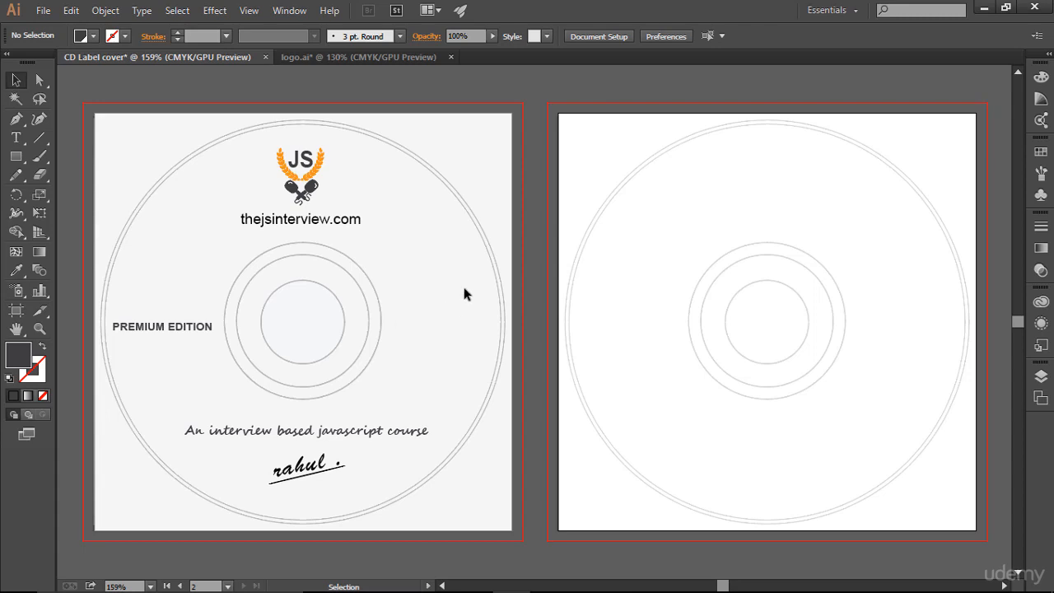
Open QR code.svg from the Buisness Card folder.
{"action": "left_click", "coordinate": [43, 11]}
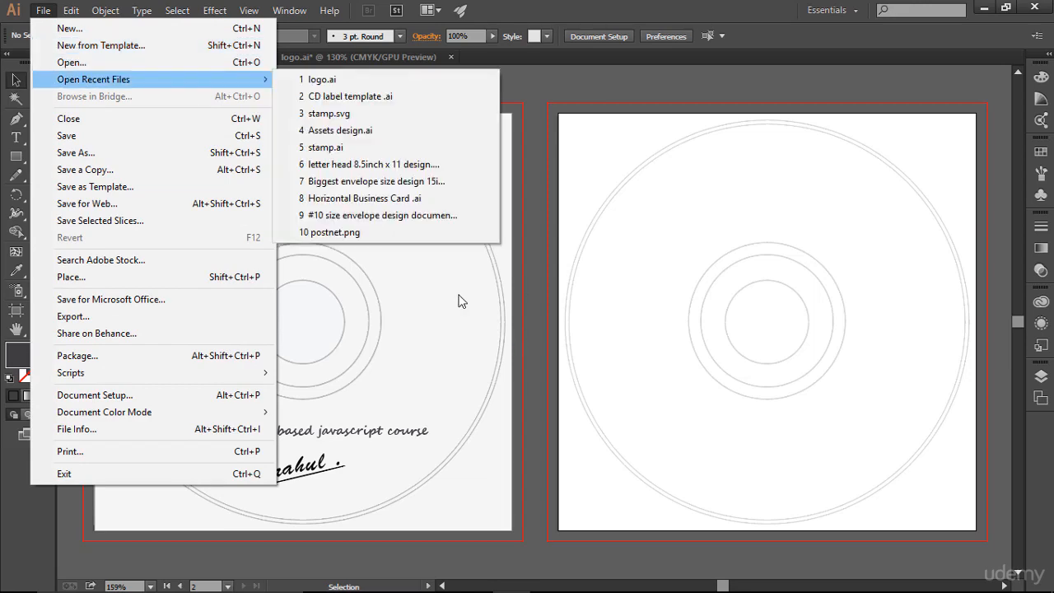
{"action": "left_click", "coordinate": [177, 63]}
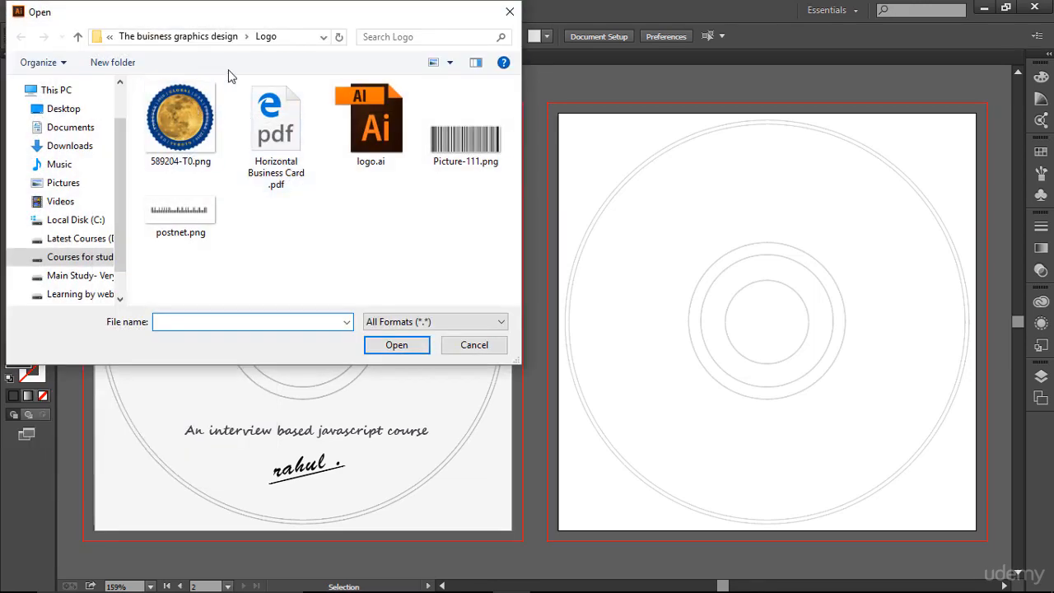
{"action": "left_click", "coordinate": [207, 36]}
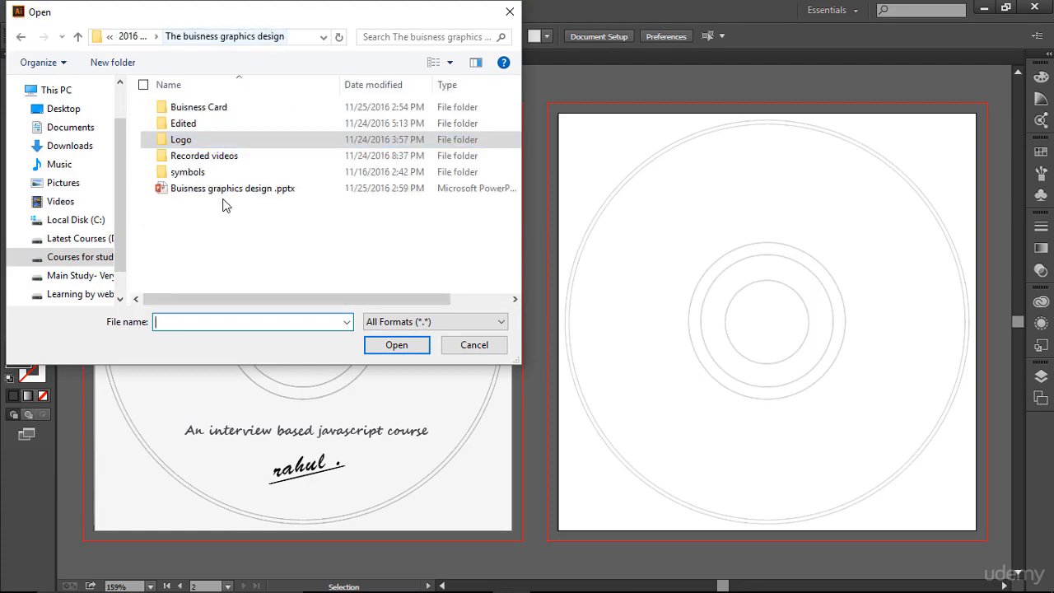
{"action": "double_click", "coordinate": [208, 115]}
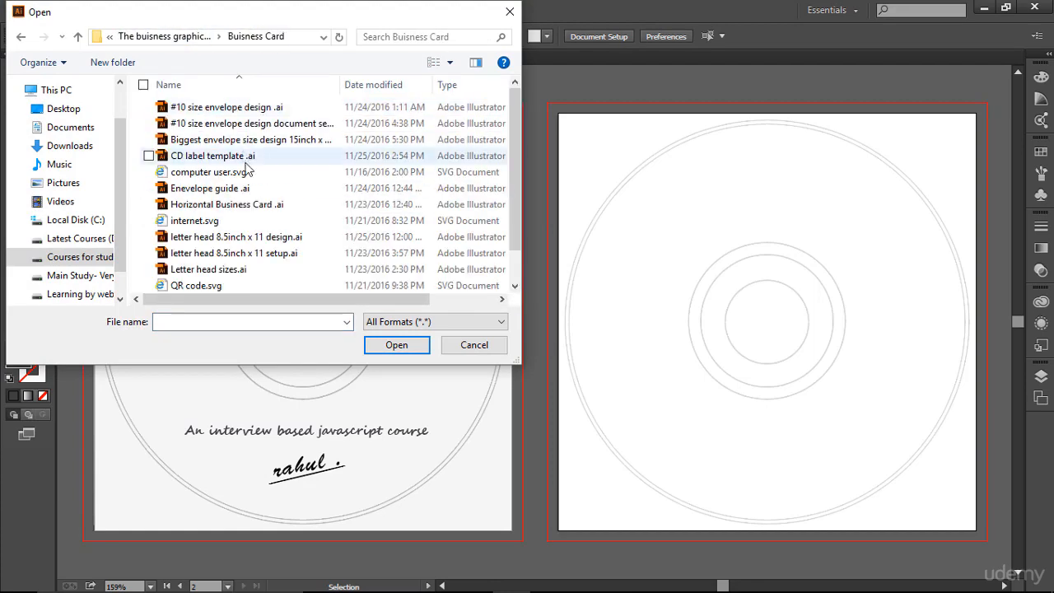
{"action": "double_click", "coordinate": [253, 289]}
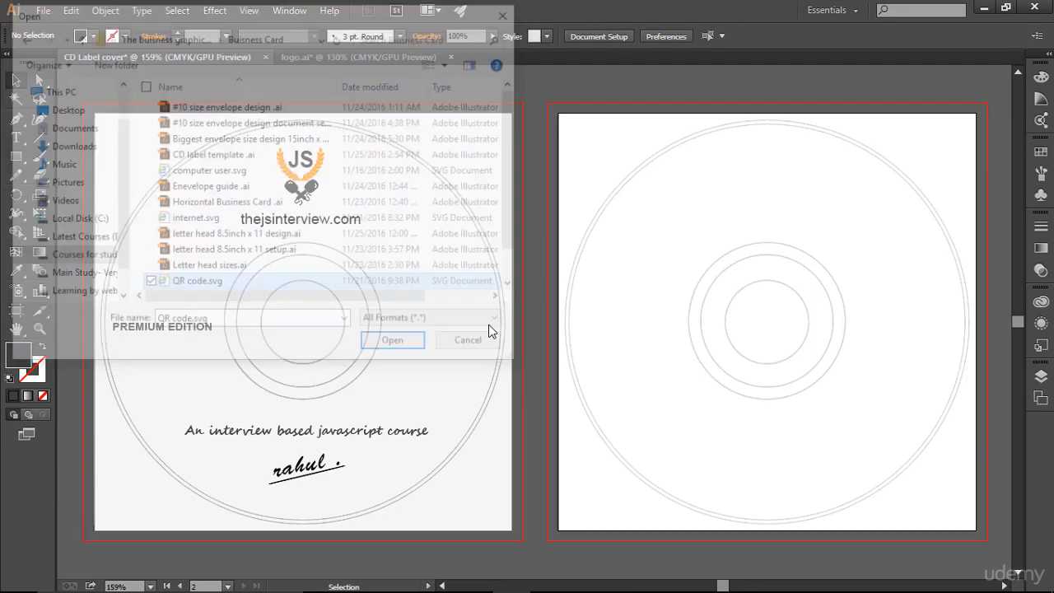
Bring the upper QR code icon into the CD Label cover document, right of the first disc's center rings.
{"action": "scroll", "coordinate": [329, 377], "scroll_direction": "down", "scroll_amount": 3}
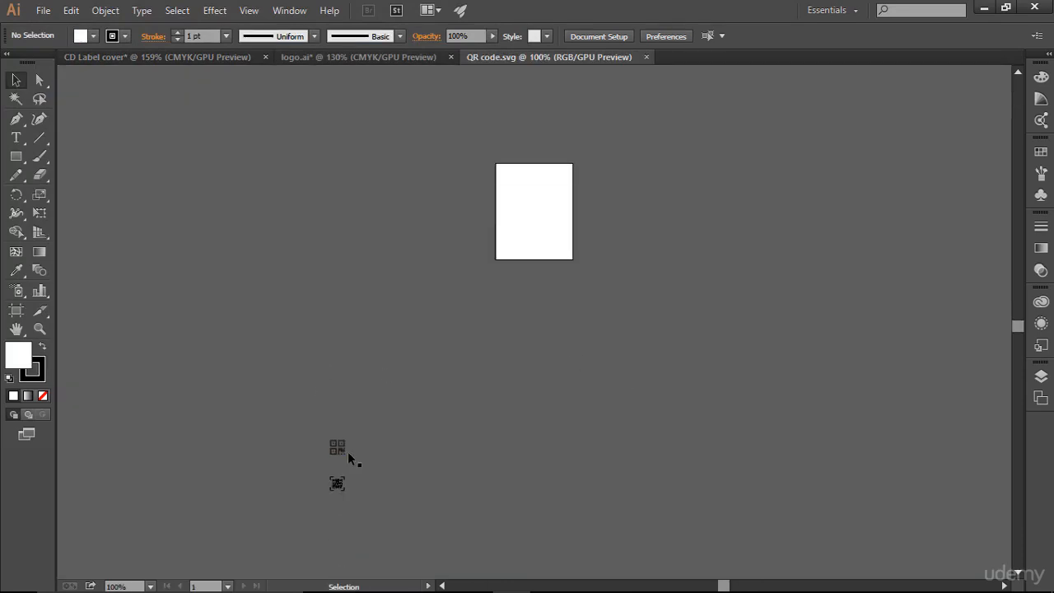
{"action": "left_click", "coordinate": [339, 449]}
{"action": "left_click_drag", "start_coordinate": [339, 449], "coordinate": [441, 322]}
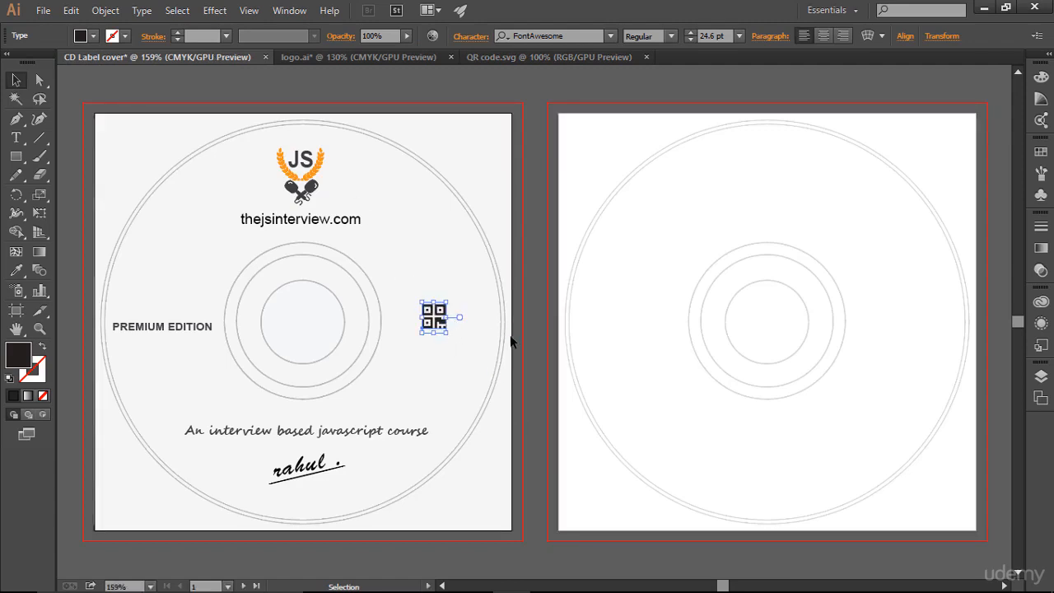
Nudge the QR code icon right, closer to the first disc's outer edge.
{"action": "key", "text": "Right"}
{"action": "key", "text": "Right"}
{"action": "key", "text": "Right"}
{"action": "key", "text": "Right"}
{"action": "key", "text": "Right"}
{"action": "key", "text": "Right"}
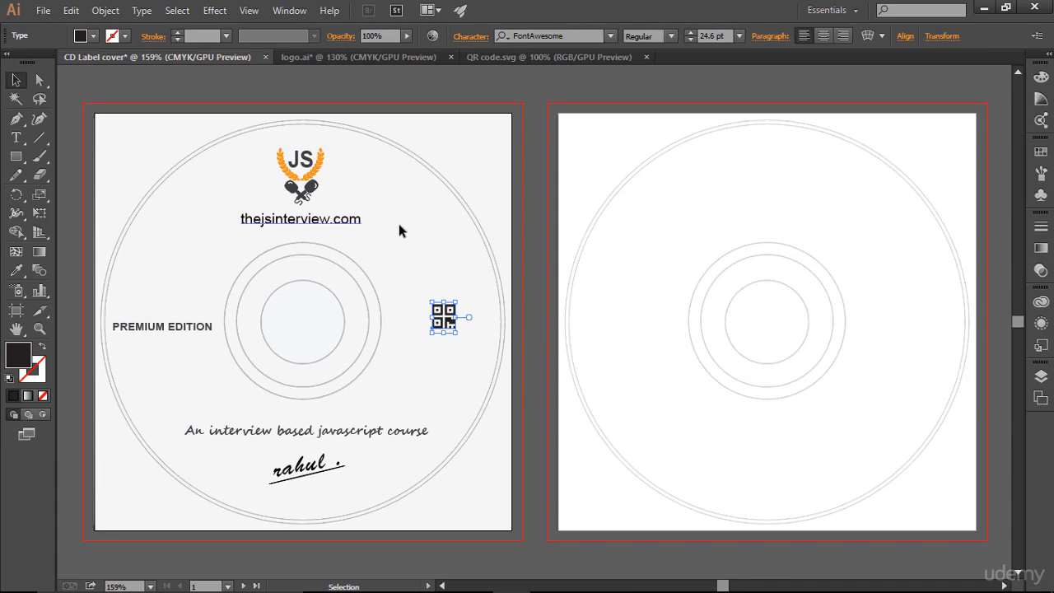
{"action": "left_click", "coordinate": [702, 416]}
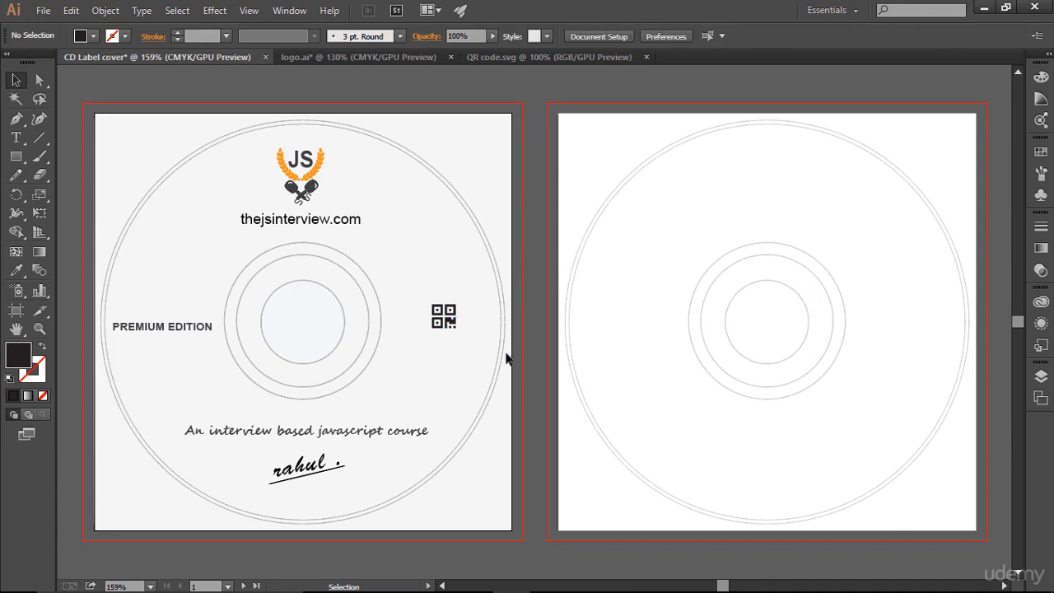
Scale the QR code icon down slightly and nudge it down and right to line up with PREMIUM EDITION.
{"action": "left_click", "coordinate": [453, 325]}
{"action": "left_click_drag", "start_coordinate": [456, 327], "coordinate": [504, 352]}
{"action": "left_click", "coordinate": [550, 459]}
{"action": "left_click", "coordinate": [177, 336]}
{"action": "left_click", "coordinate": [445, 321]}
{"action": "key", "text": "Down"}
{"action": "key", "text": "Down"}
{"action": "key", "text": "Down"}
{"action": "key", "text": "Right"}
{"action": "key", "text": "Right"}
{"action": "left_click", "coordinate": [585, 363]}
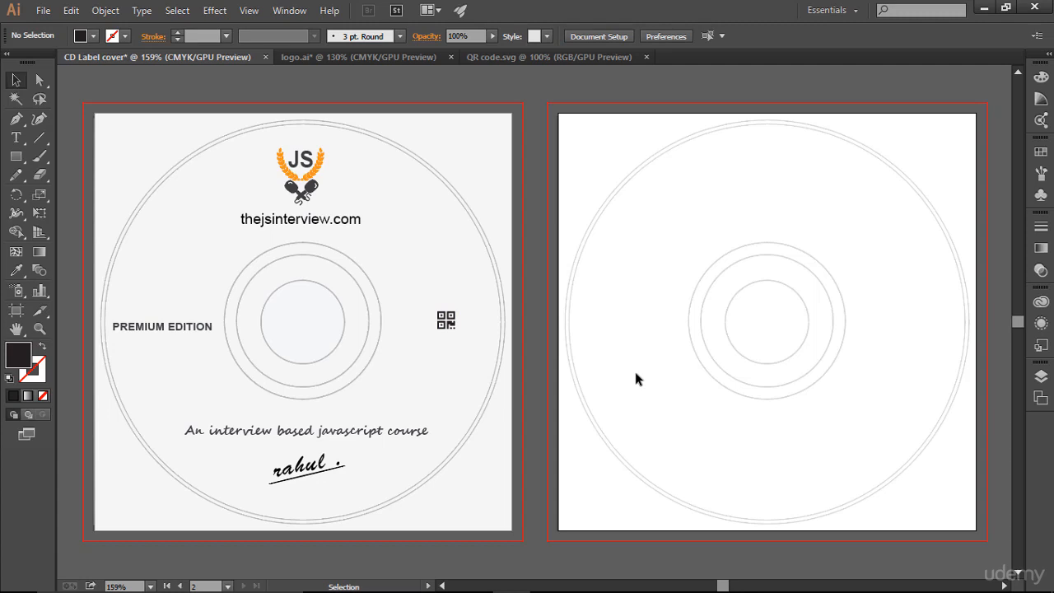
Draw a rectangle covering the whole second artboard.
{"action": "scroll", "coordinate": [635, 371], "scroll_direction": "down", "scroll_amount": 1}
{"action": "scroll", "coordinate": [635, 372], "scroll_direction": "up", "scroll_amount": 1}
{"action": "left_click_drag", "start_coordinate": [16, 156], "coordinate": [51, 150]}
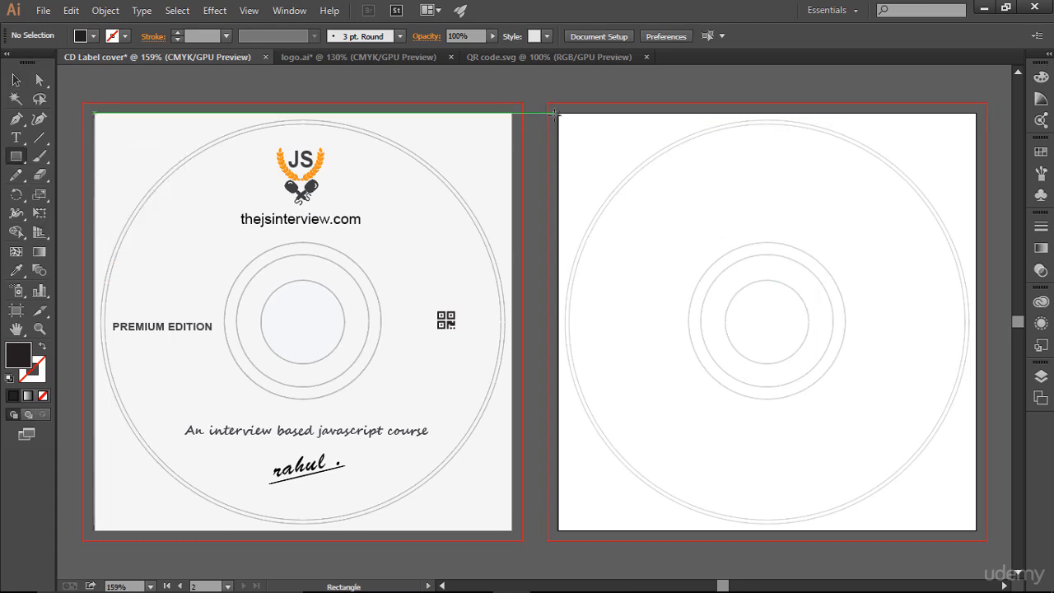
{"action": "left_click_drag", "start_coordinate": [560, 114], "coordinate": [978, 529]}
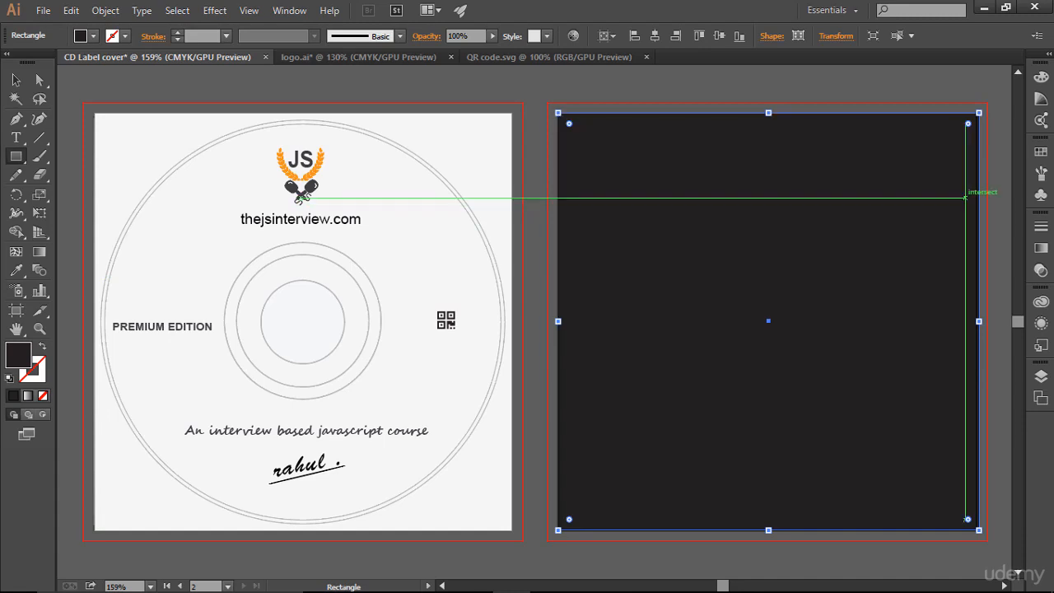
Fill the second artboard's rectangle with the saved dark gray swatch.
{"action": "left_click", "coordinate": [1042, 171]}
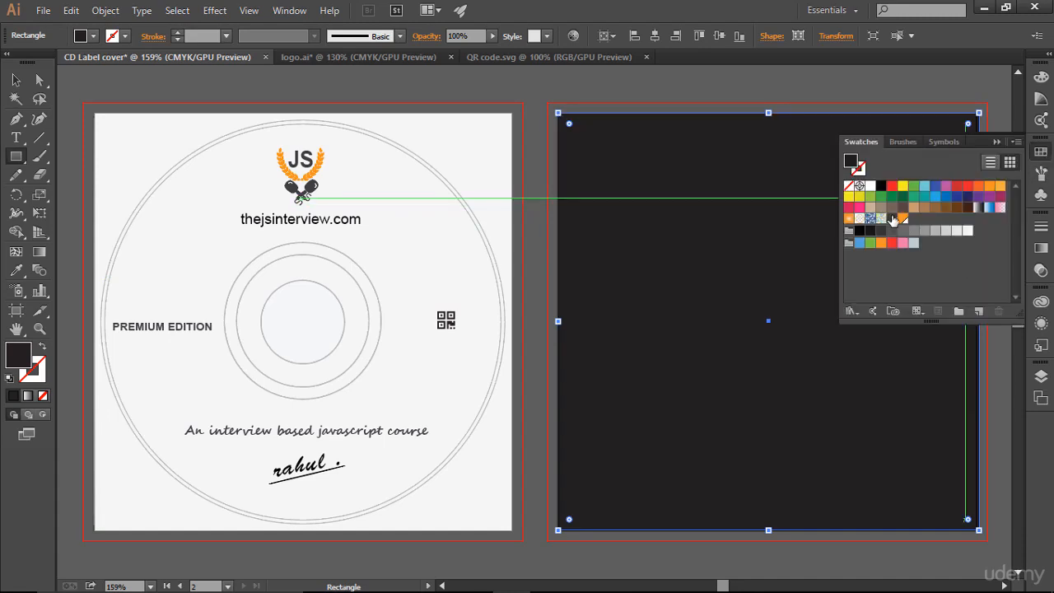
{"action": "left_click", "coordinate": [925, 226]}
{"action": "left_click", "coordinate": [996, 140]}
{"action": "left_click", "coordinate": [18, 79]}
{"action": "left_click", "coordinate": [488, 89]}
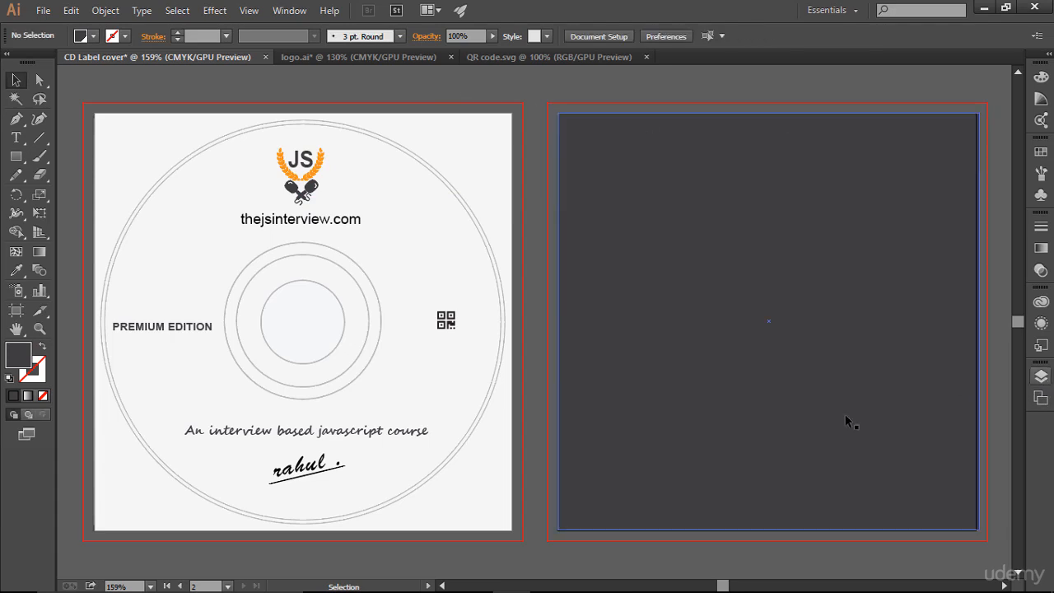
Move the dark rectangle down the Layer 1 stack, below the two locked disc outline groups and above the locked background rectangle.
{"action": "left_click", "coordinate": [1041, 375]}
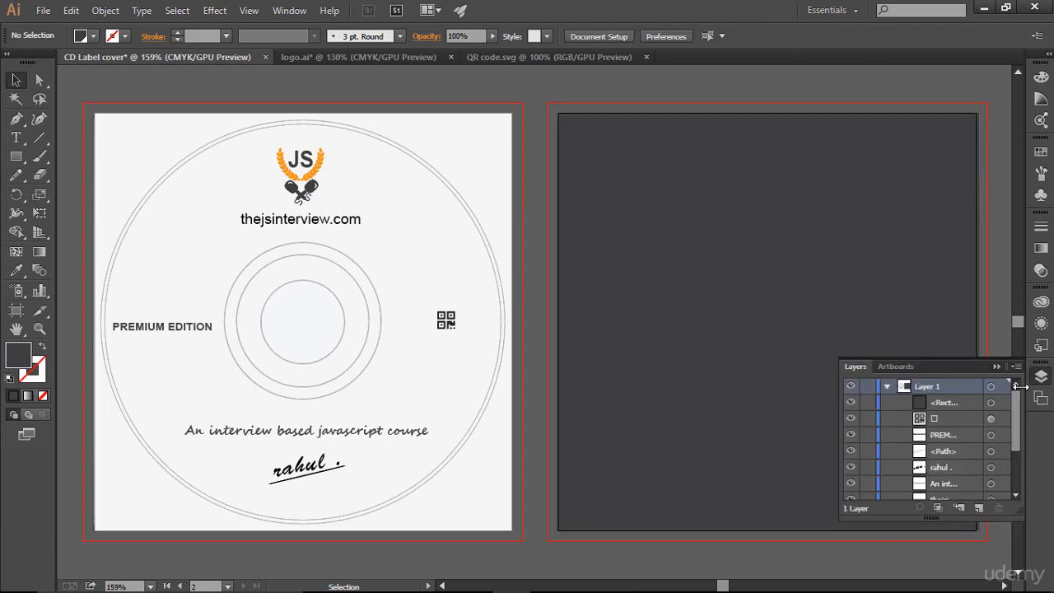
{"action": "left_click", "coordinate": [884, 385]}
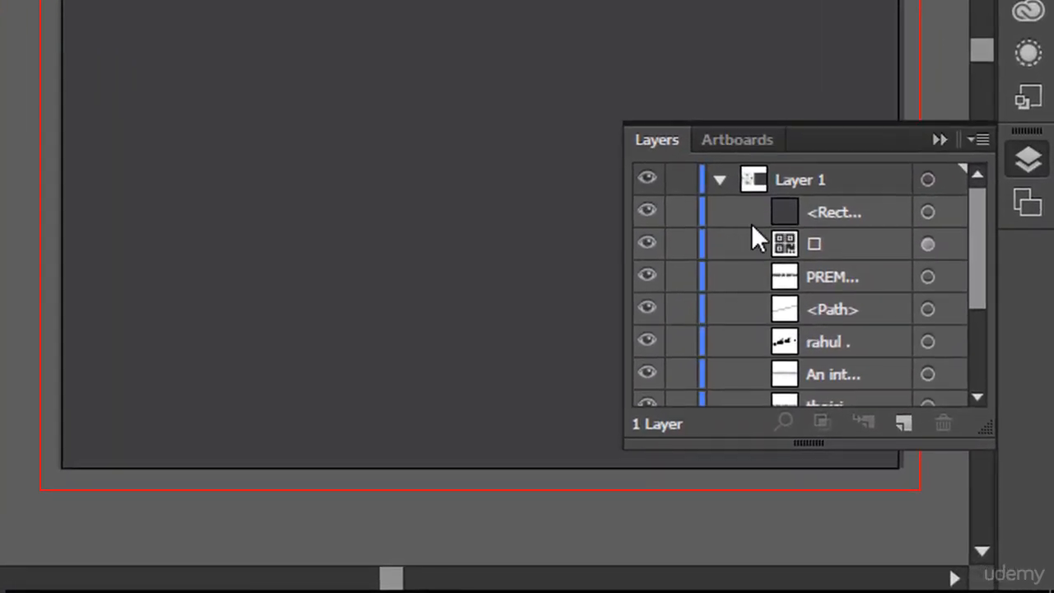
{"action": "left_click_drag", "start_coordinate": [849, 212], "coordinate": [841, 357]}
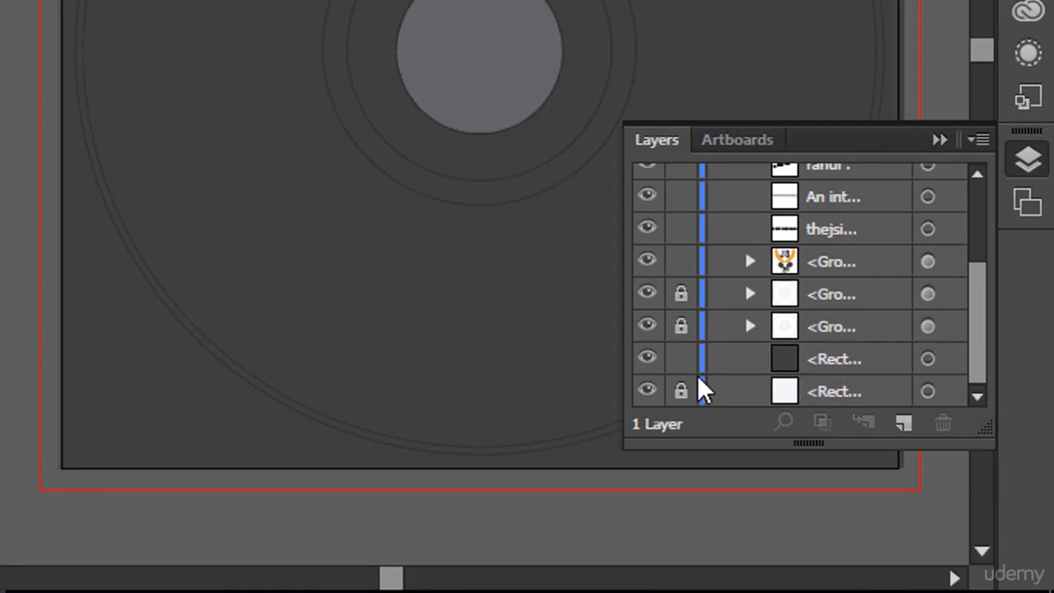
Lock the dark rectangle that backs the second artboard.
{"action": "left_click", "coordinate": [680, 358]}
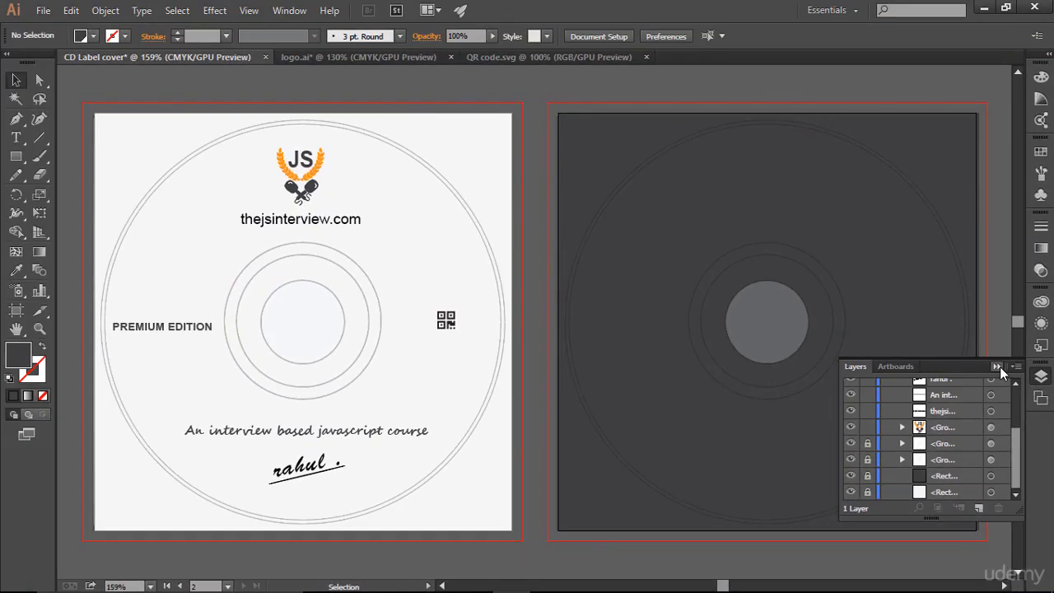
{"action": "left_click", "coordinate": [997, 367]}
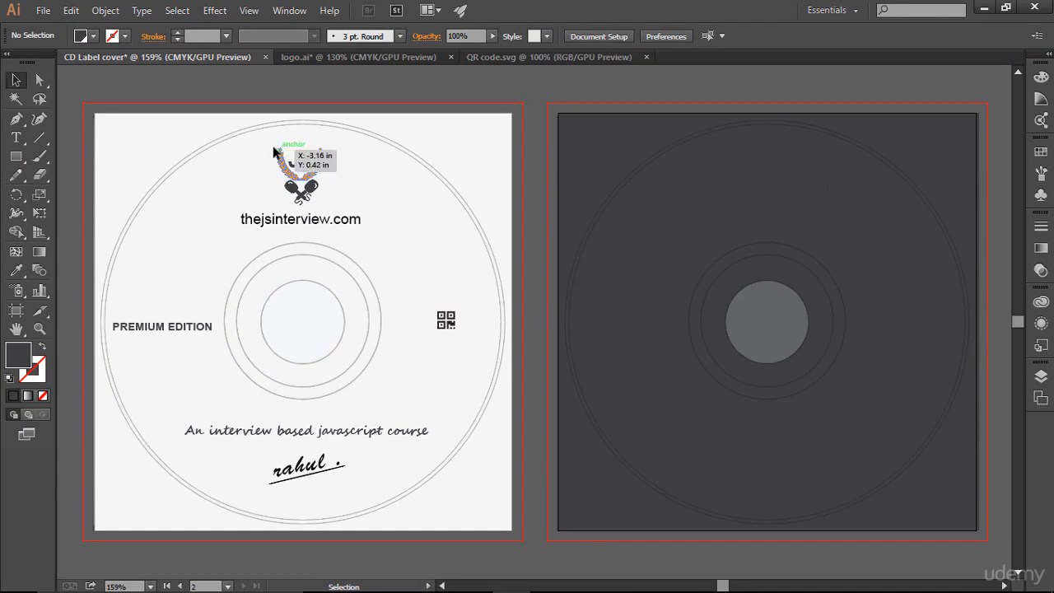
{"action": "left_click_drag", "start_coordinate": [332, 196], "coordinate": [376, 230]}
{"action": "left_click_drag", "start_coordinate": [315, 209], "coordinate": [779, 184]}
{"action": "left_click", "coordinate": [848, 240]}
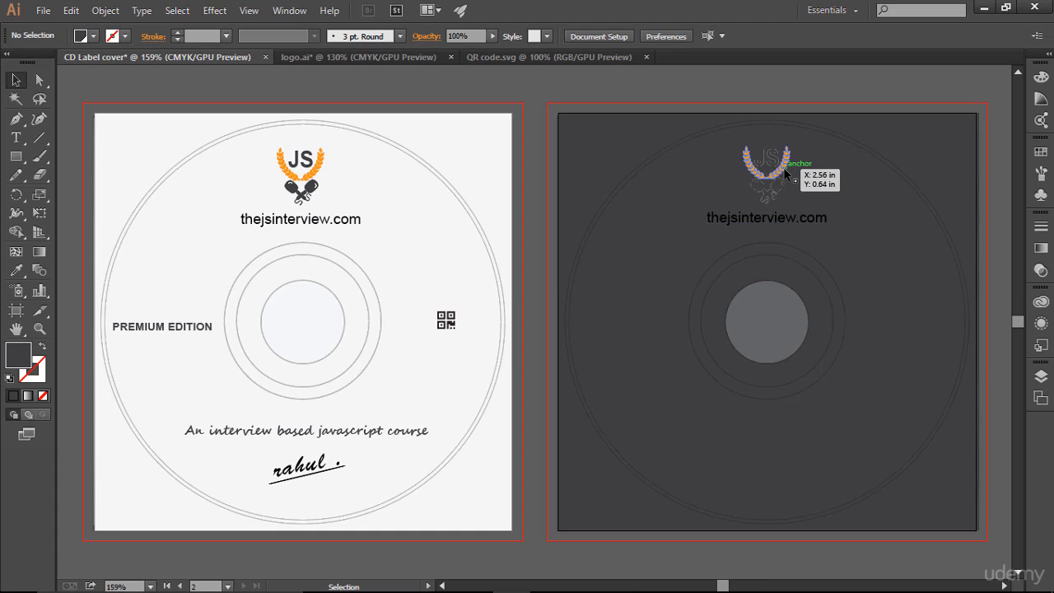
{"action": "left_click_drag", "start_coordinate": [682, 134], "coordinate": [807, 282]}
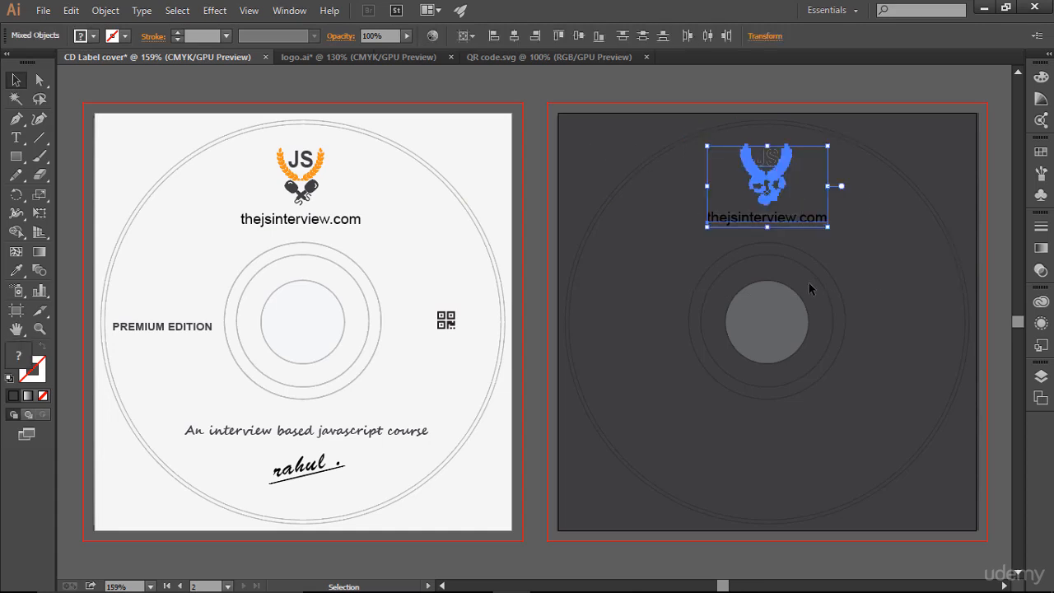
{"action": "key", "text": "Delete"}
Draw a circle on the upper part of the dark disc and fill it with the lightest gray swatch.
{"action": "left_click", "coordinate": [16, 155]}
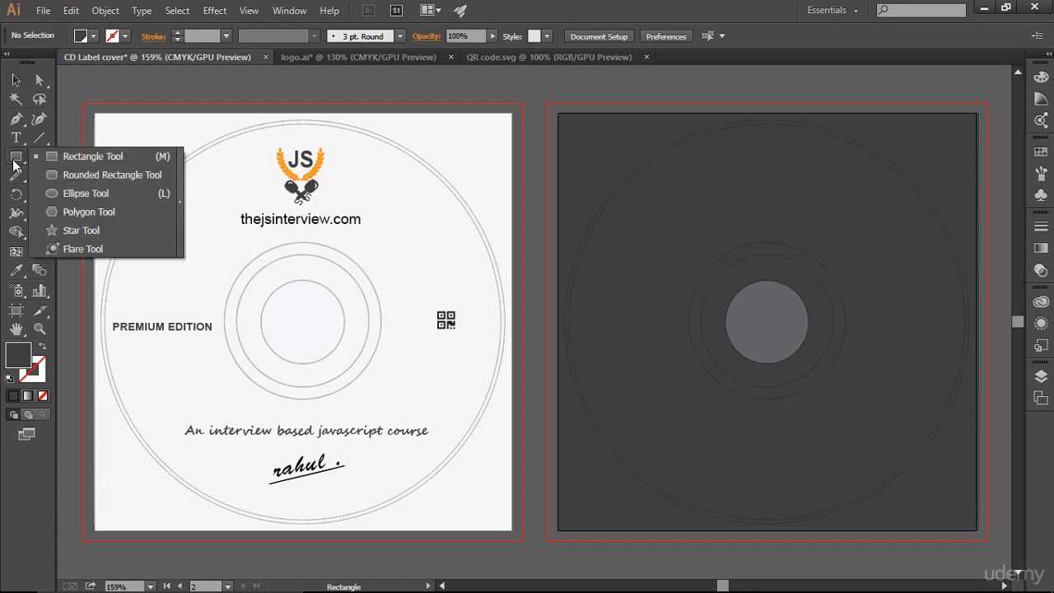
{"action": "left_click", "coordinate": [75, 194]}
{"action": "left_click_drag", "start_coordinate": [620, 195], "coordinate": [713, 311]}
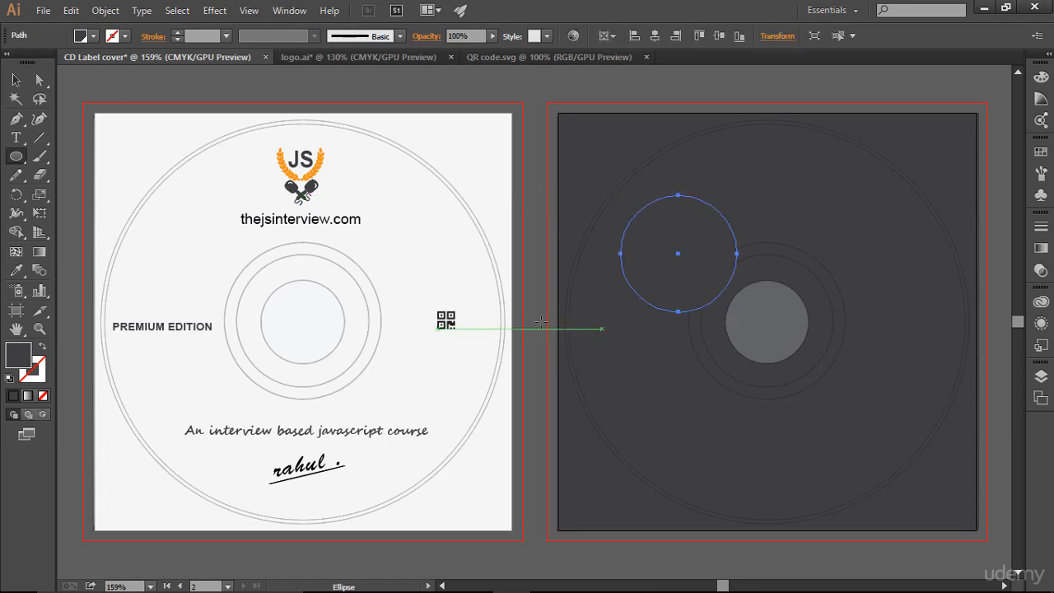
{"action": "left_click", "coordinate": [95, 36]}
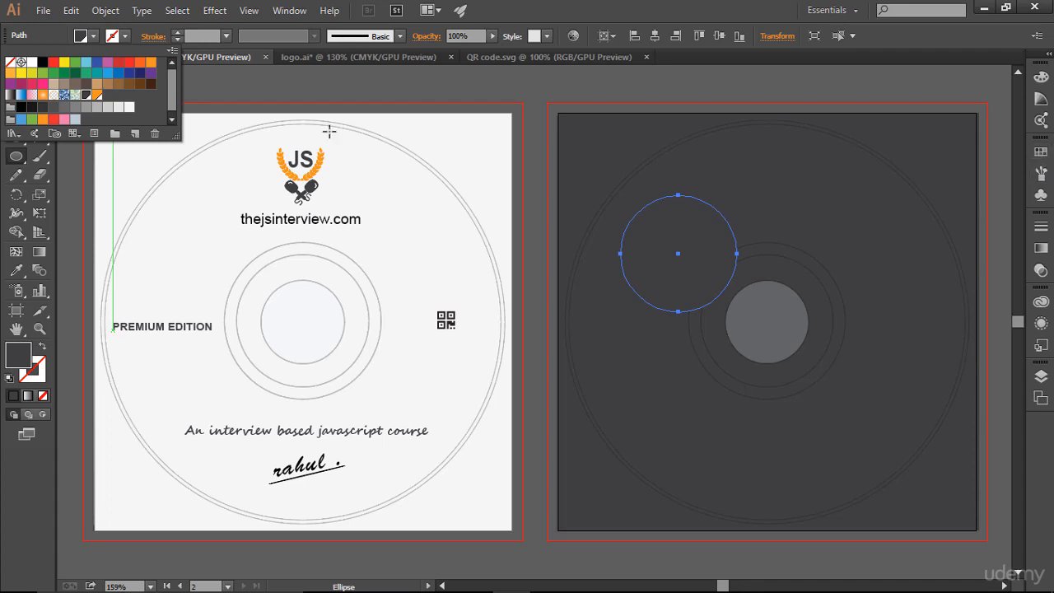
{"action": "left_click", "coordinate": [126, 106]}
{"action": "left_click", "coordinate": [128, 106]}
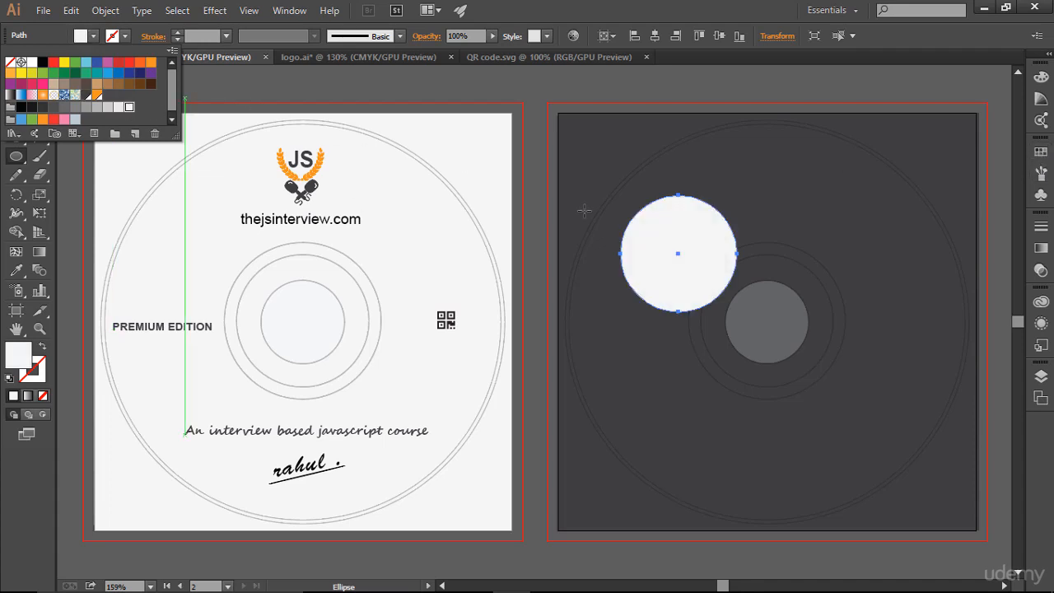
{"action": "left_click", "coordinate": [815, 5]}
Scale the light circle down to about 0.72 in across and place it above the dark disc's inner rings.
{"action": "left_click", "coordinate": [16, 80]}
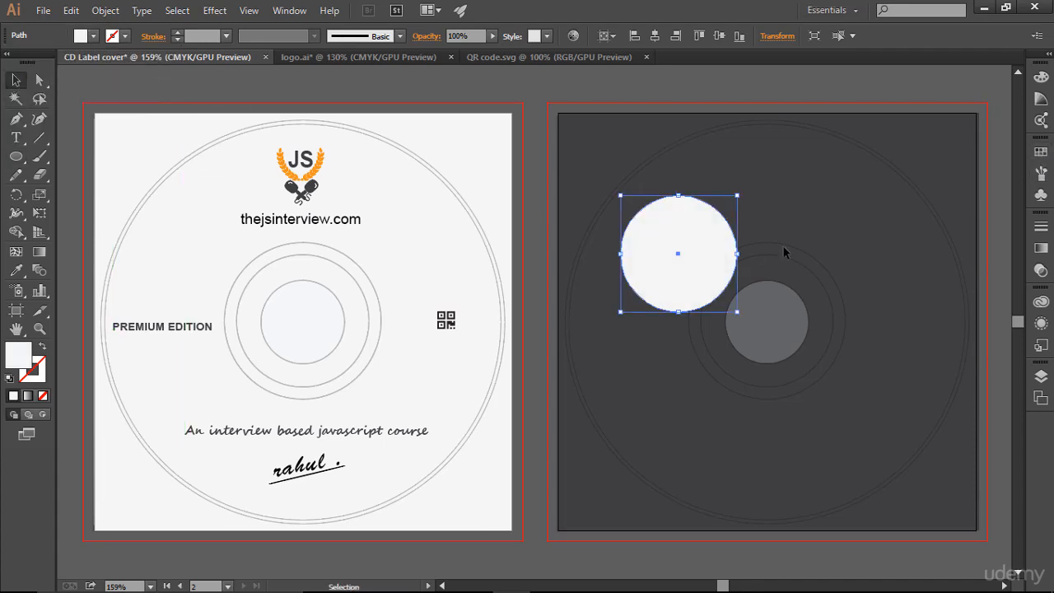
{"action": "left_click", "coordinate": [775, 258]}
{"action": "left_click", "coordinate": [727, 211]}
{"action": "mouse_move", "coordinate": [739, 193]}
{"action": "left_mouse_down"}
{"action": "mouse_move", "coordinate": [712, 219]}
{"action": "mouse_move", "coordinate": [736, 213]}
{"action": "mouse_move", "coordinate": [735, 200]}
{"action": "left_mouse_up"}
Duplicate the first disc's logo onto the light circle and bring the copy above the circle in the stacking order.
{"action": "left_click_drag", "start_coordinate": [325, 184], "coordinate": [725, 213]}
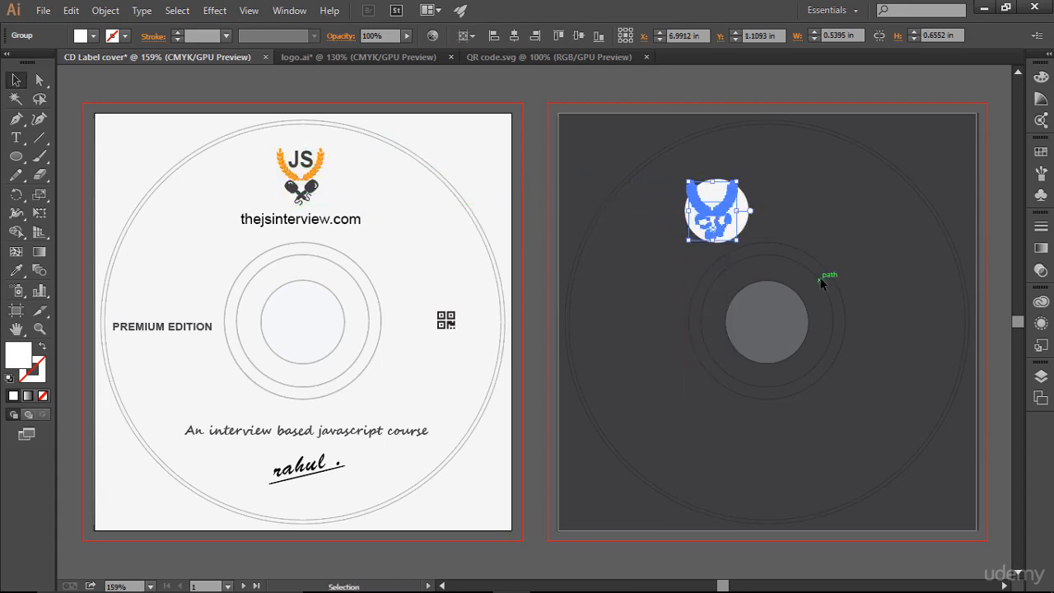
{"action": "left_click", "coordinate": [819, 204]}
{"action": "left_click", "coordinate": [1043, 376]}
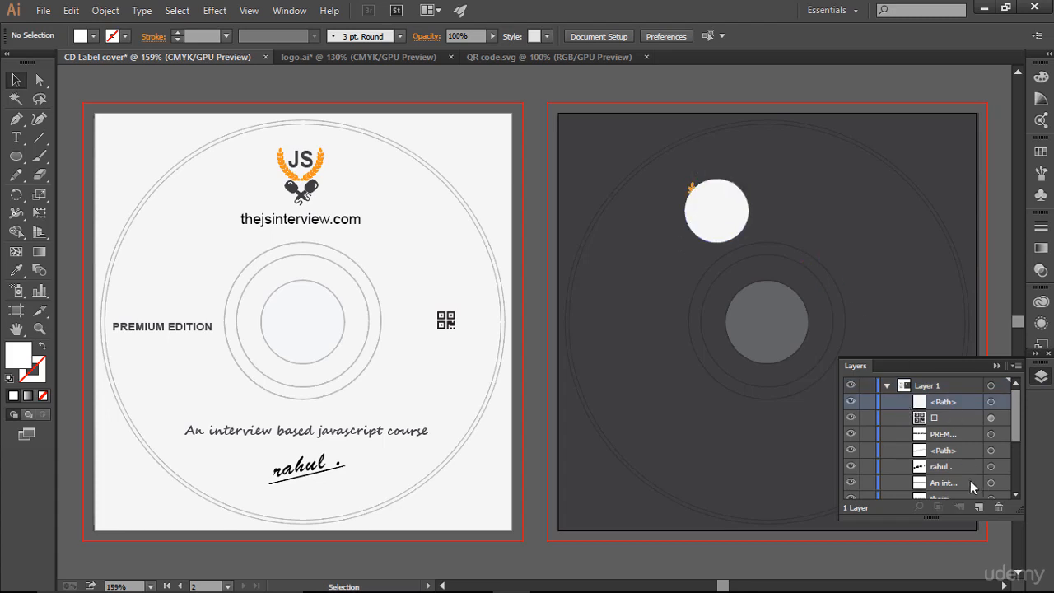
{"action": "scroll", "coordinate": [969, 480], "scroll_direction": "down", "scroll_amount": 3}
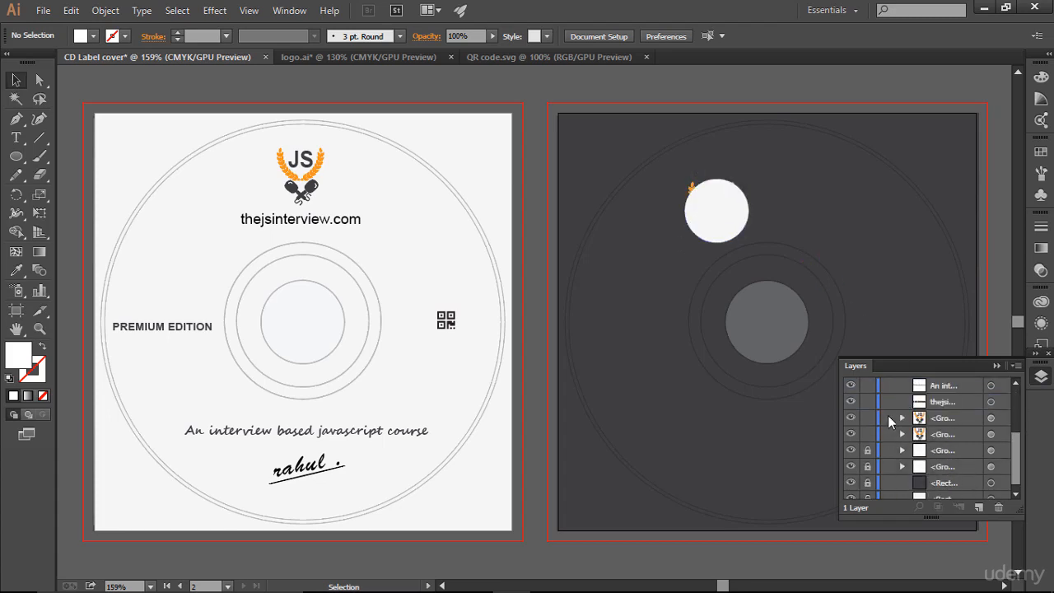
{"action": "left_click", "coordinate": [955, 419]}
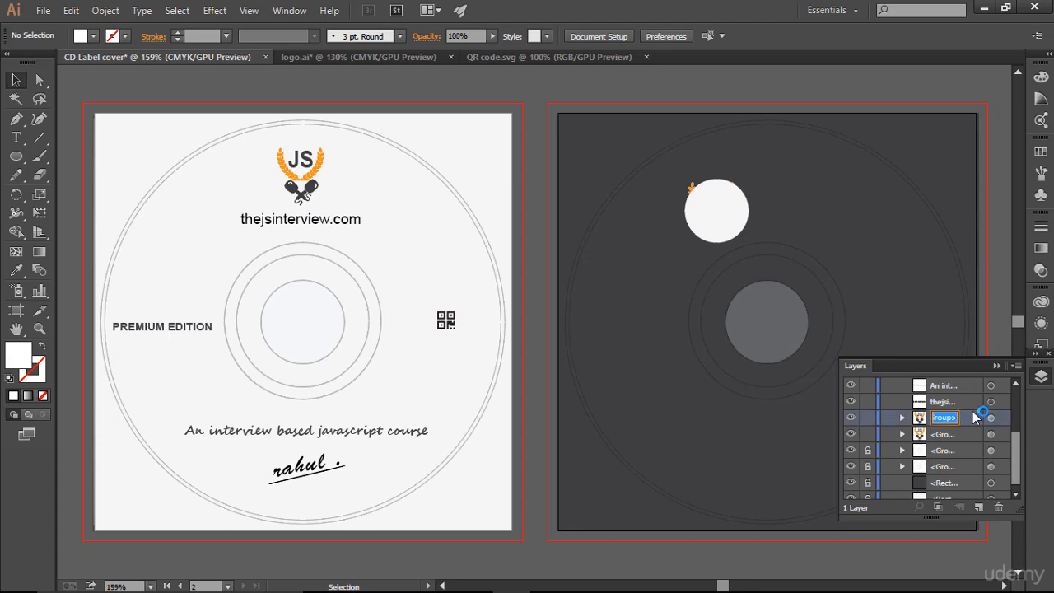
{"action": "left_click", "coordinate": [975, 422]}
{"action": "left_click", "coordinate": [991, 417]}
{"action": "left_click_drag", "start_coordinate": [965, 420], "coordinate": [966, 390]}
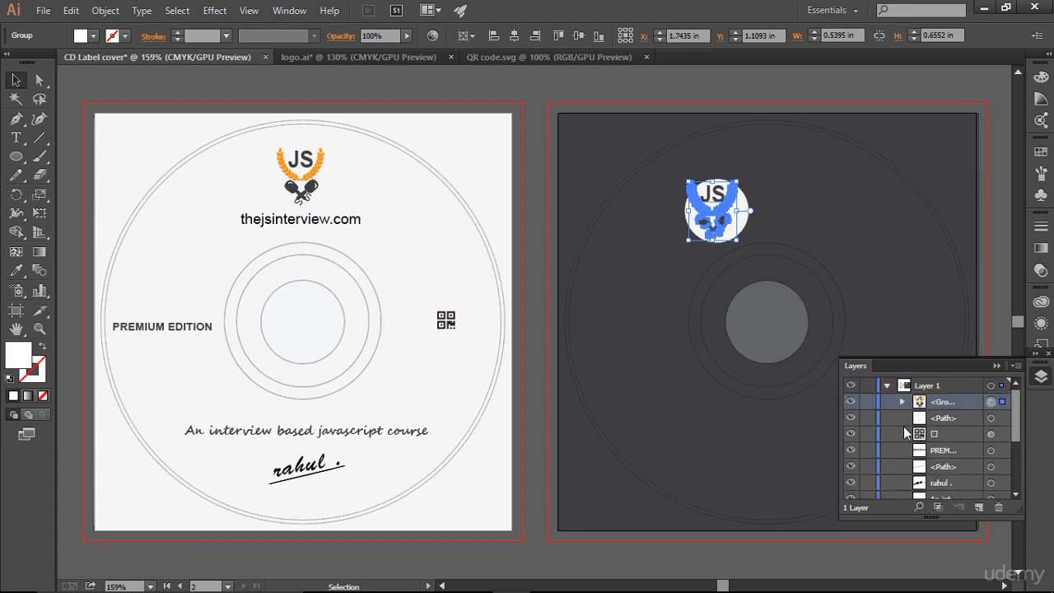
Scale the logo copy down to about 0.45 by 0.55 in and center it inside the light circle.
{"action": "left_click", "coordinate": [851, 209]}
{"action": "left_click", "coordinate": [708, 220]}
{"action": "left_click_drag", "start_coordinate": [739, 183], "coordinate": [718, 188]}
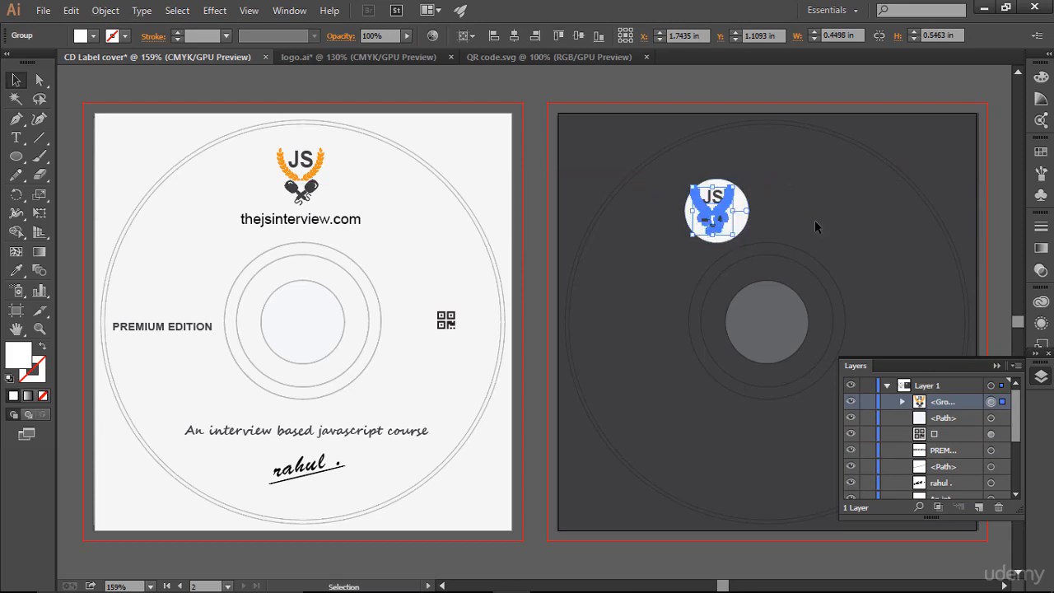
{"action": "left_click", "coordinate": [764, 199]}
{"action": "left_click", "coordinate": [710, 205]}
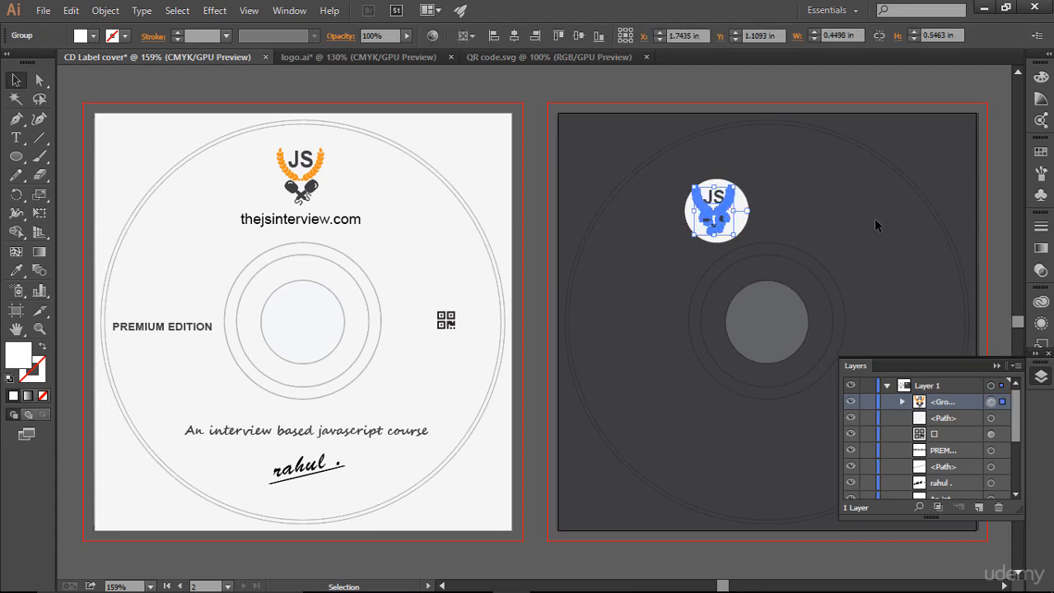
{"action": "left_click", "coordinate": [888, 249]}
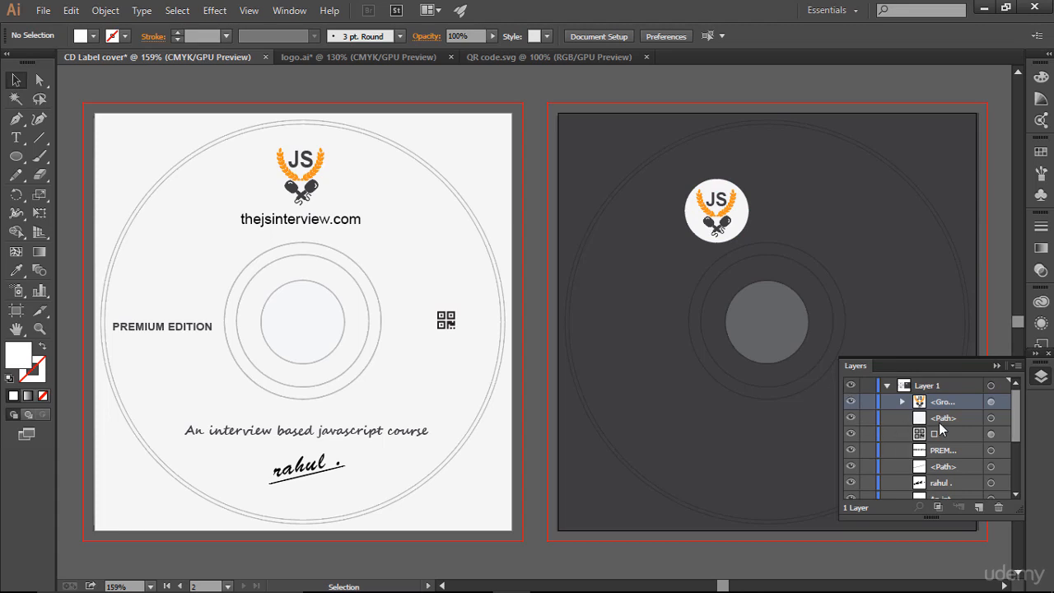
Group the logo copy with the light circle behind it.
{"action": "left_click", "coordinate": [990, 401]}
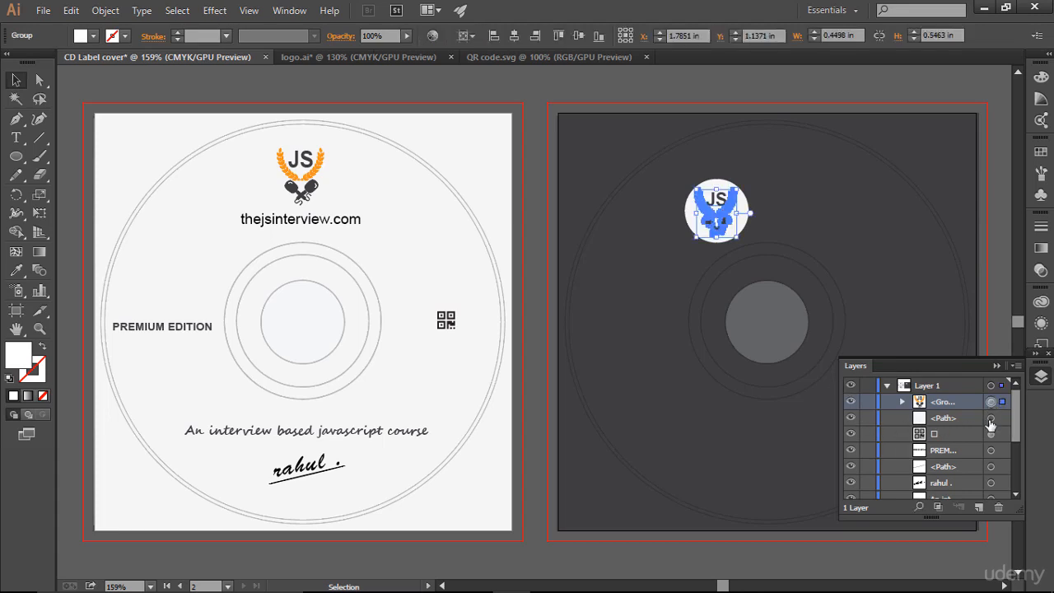
{"action": "left_click", "coordinate": [990, 417], "text": "shift"}
{"action": "key", "text": "ctrl+g"}
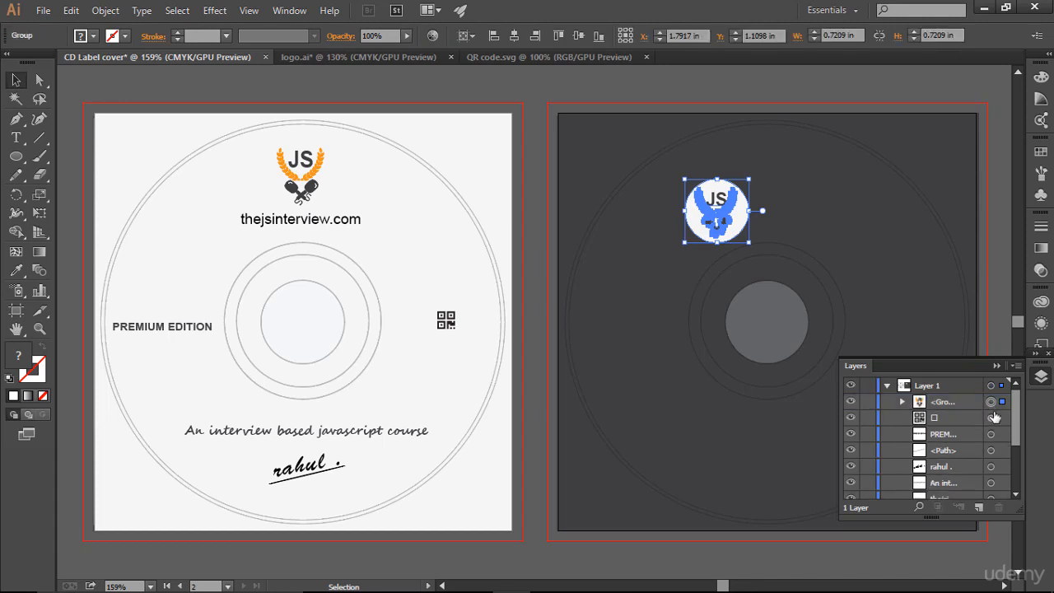
{"action": "left_click", "coordinate": [997, 367]}
{"action": "left_click", "coordinate": [844, 295]}
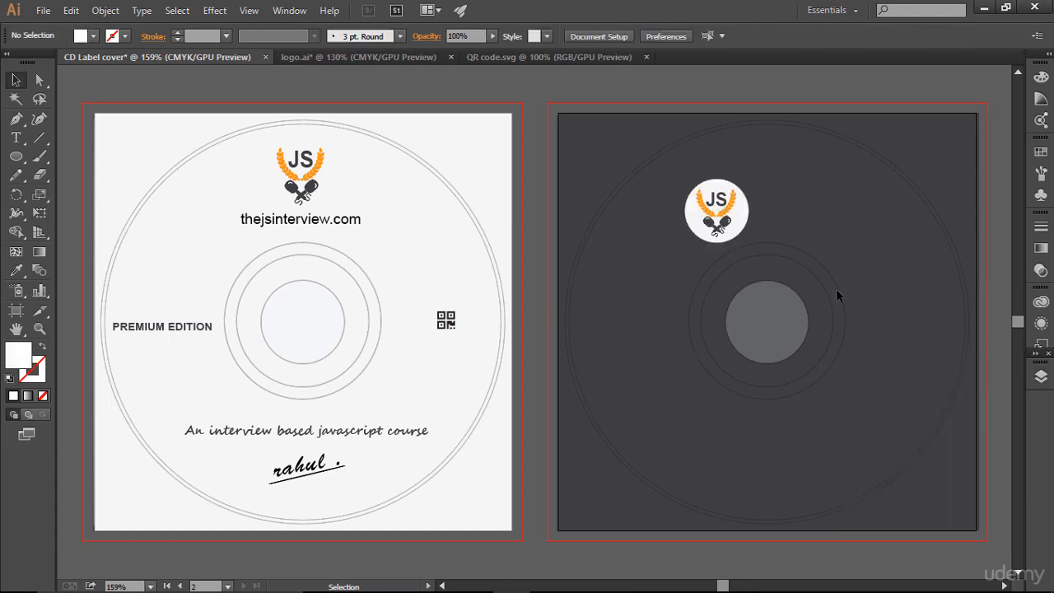
Move the grouped logo badge to the upper part of the dark disc, horizontally centered above the center hole.
{"action": "left_click_drag", "start_coordinate": [745, 216], "coordinate": [834, 235]}
{"action": "left_click", "coordinate": [951, 347]}
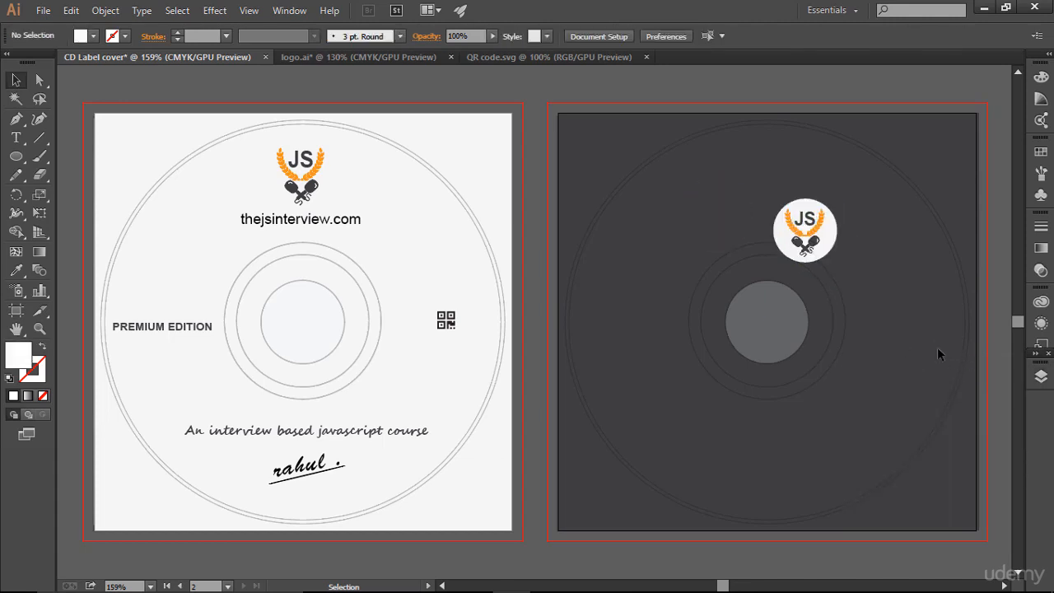
{"action": "left_click_drag", "start_coordinate": [808, 220], "coordinate": [753, 175]}
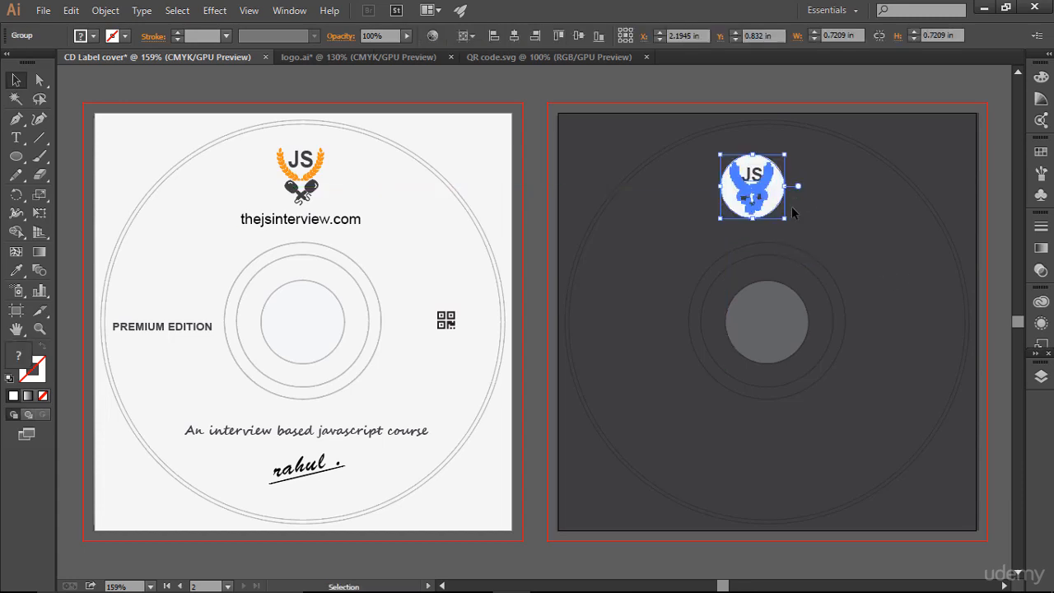
{"action": "left_click_drag", "start_coordinate": [772, 207], "coordinate": [777, 211]}
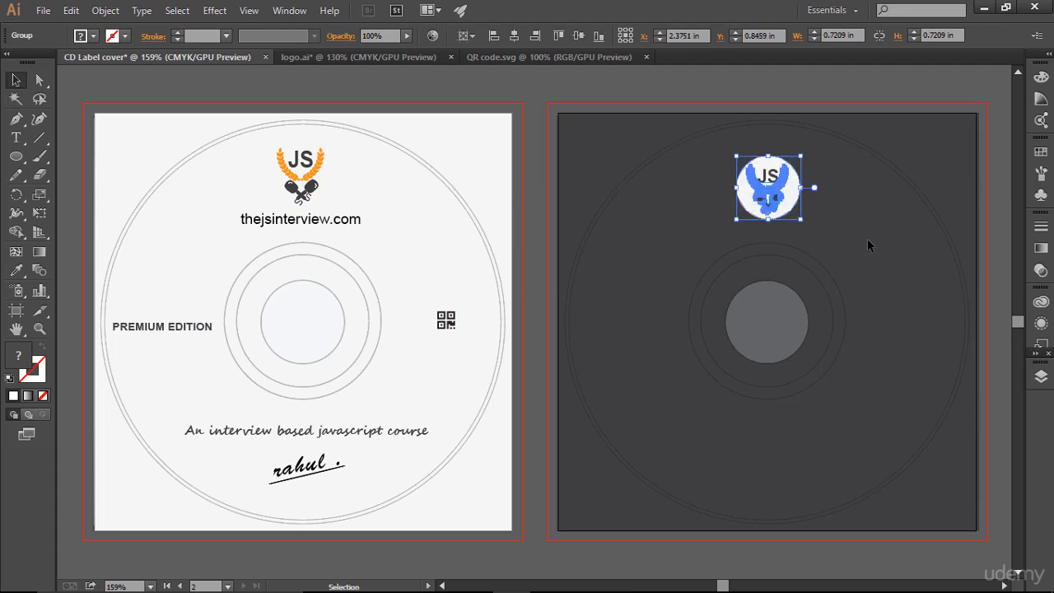
{"action": "left_click", "coordinate": [867, 238]}
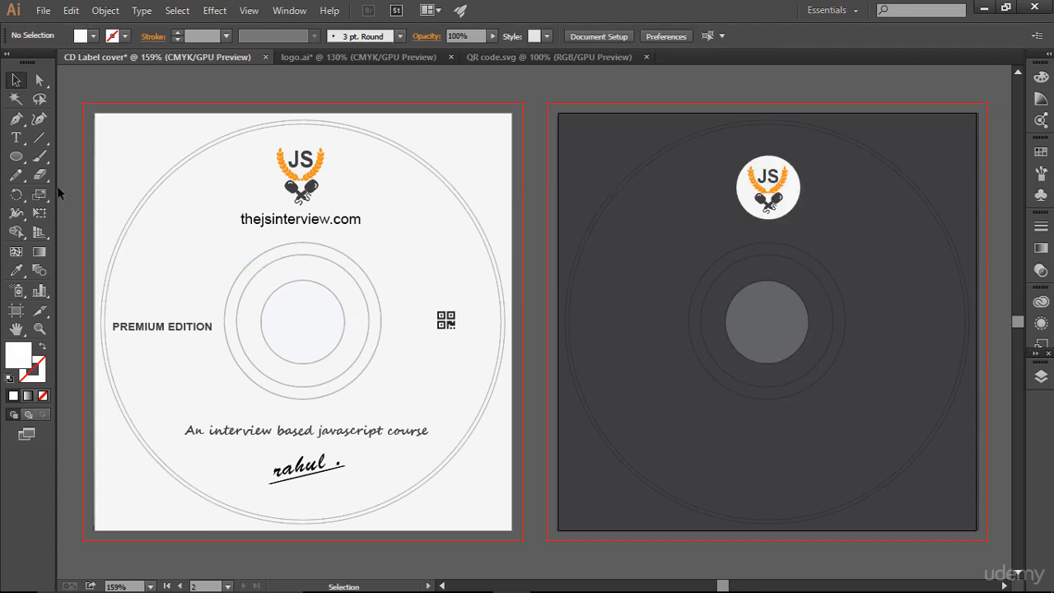
Draw a light 1 pt vertical line through the dark disc's center to check the badge's alignment, and delete the line.
{"action": "left_click_drag", "start_coordinate": [39, 138], "coordinate": [99, 139]}
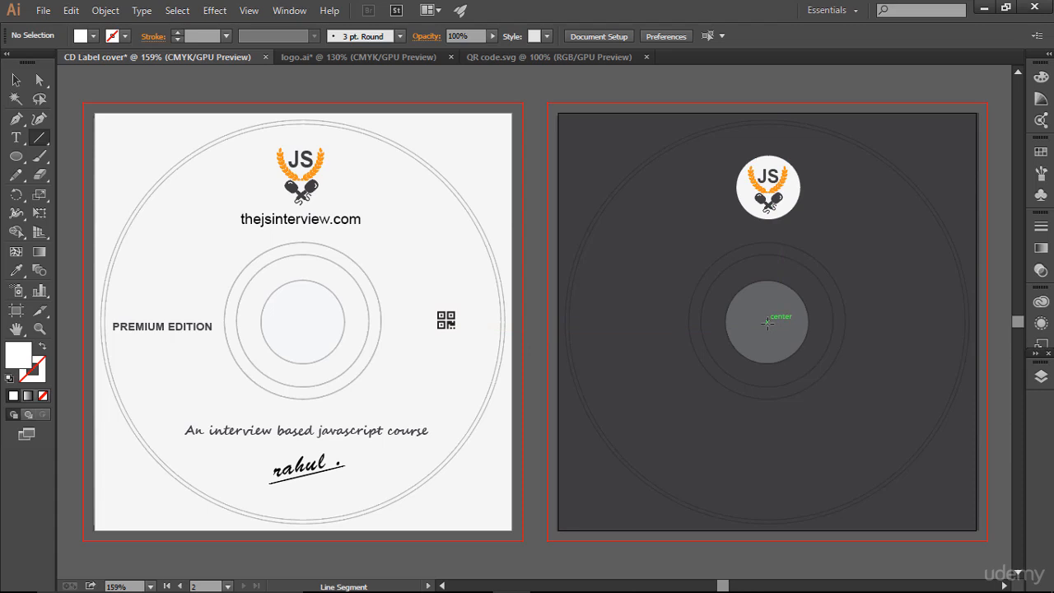
{"action": "left_click_drag", "start_coordinate": [767, 322], "coordinate": [772, 541]}
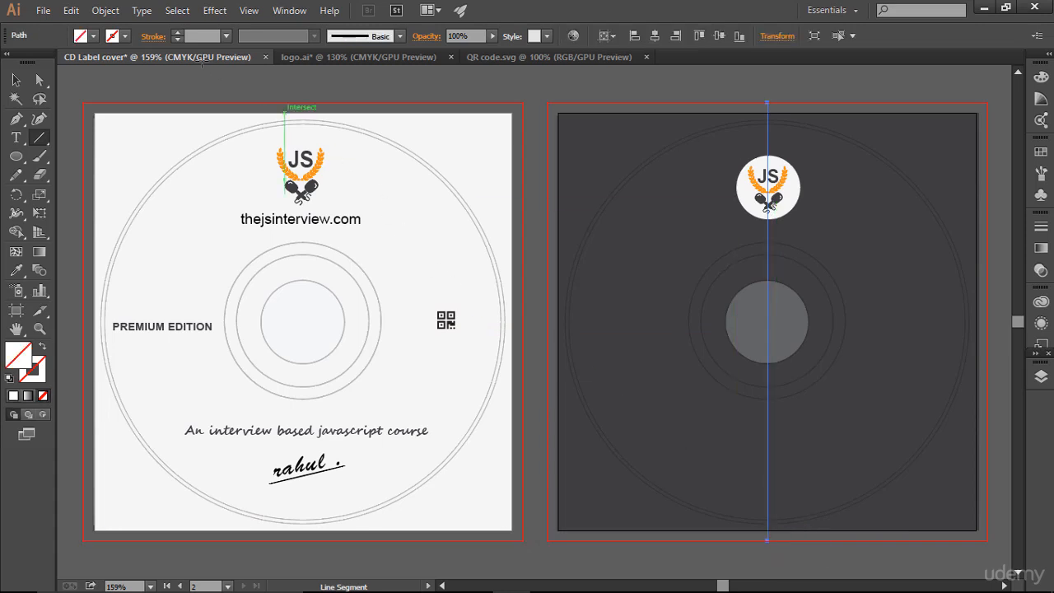
{"action": "left_click", "coordinate": [178, 34]}
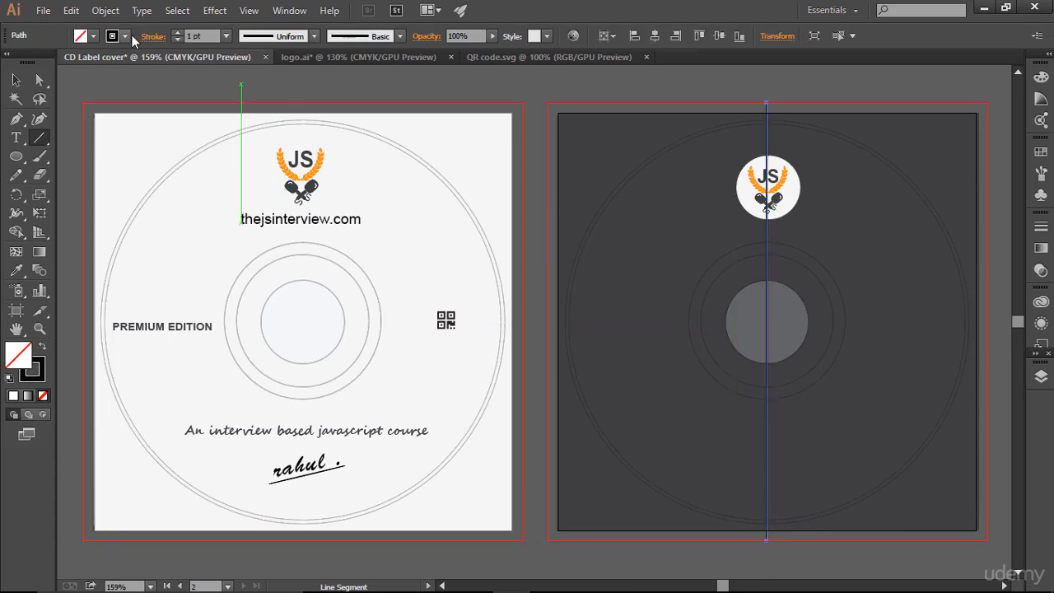
{"action": "left_click", "coordinate": [124, 37]}
{"action": "left_click", "coordinate": [44, 63]}
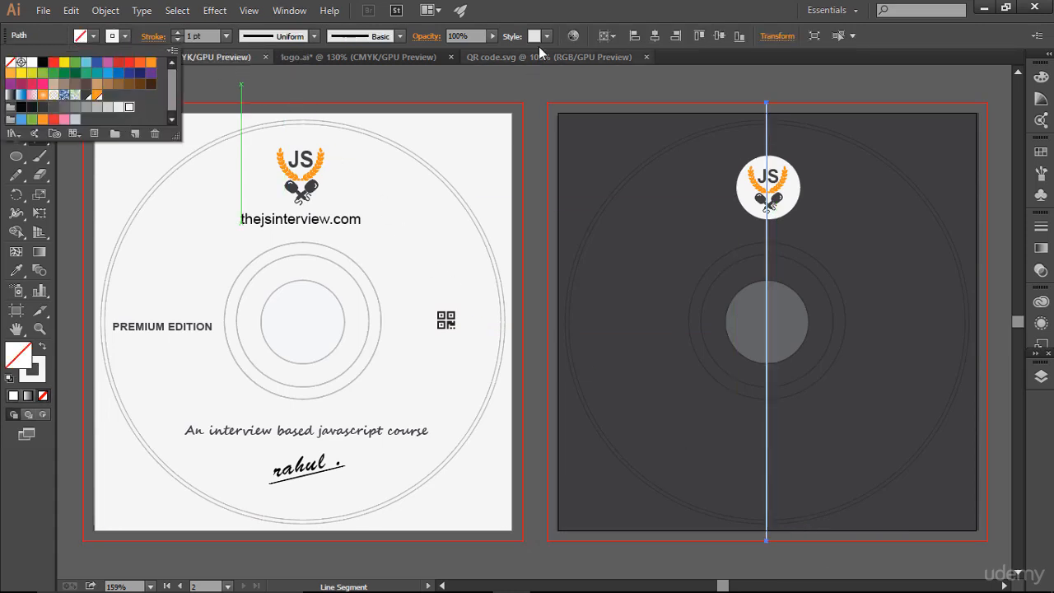
{"action": "left_click", "coordinate": [16, 80]}
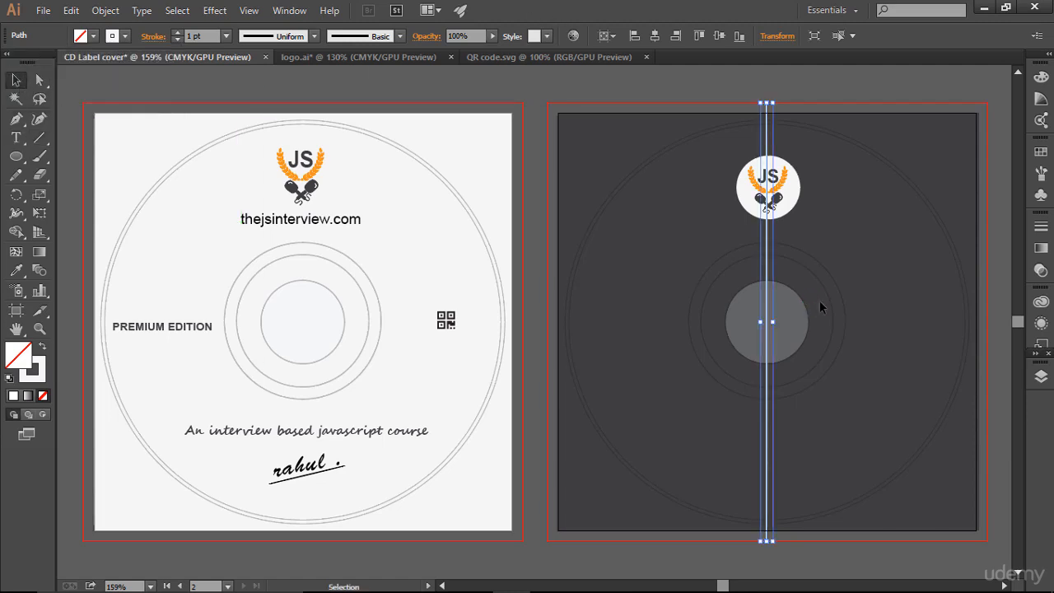
{"action": "left_click", "coordinate": [998, 335]}
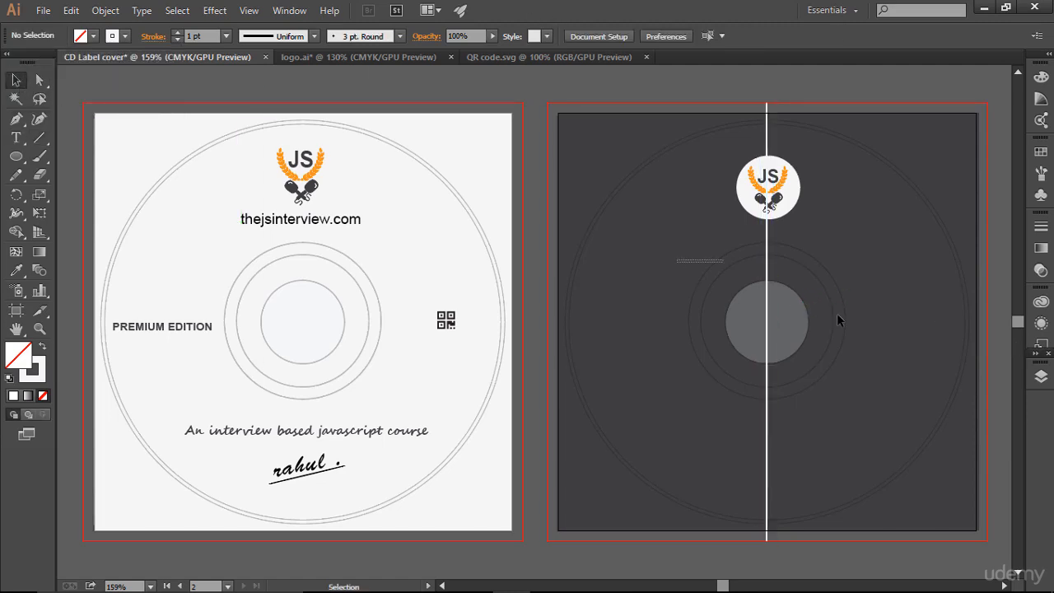
{"action": "left_click_drag", "start_coordinate": [677, 257], "coordinate": [860, 326]}
{"action": "key", "text": "Delete"}
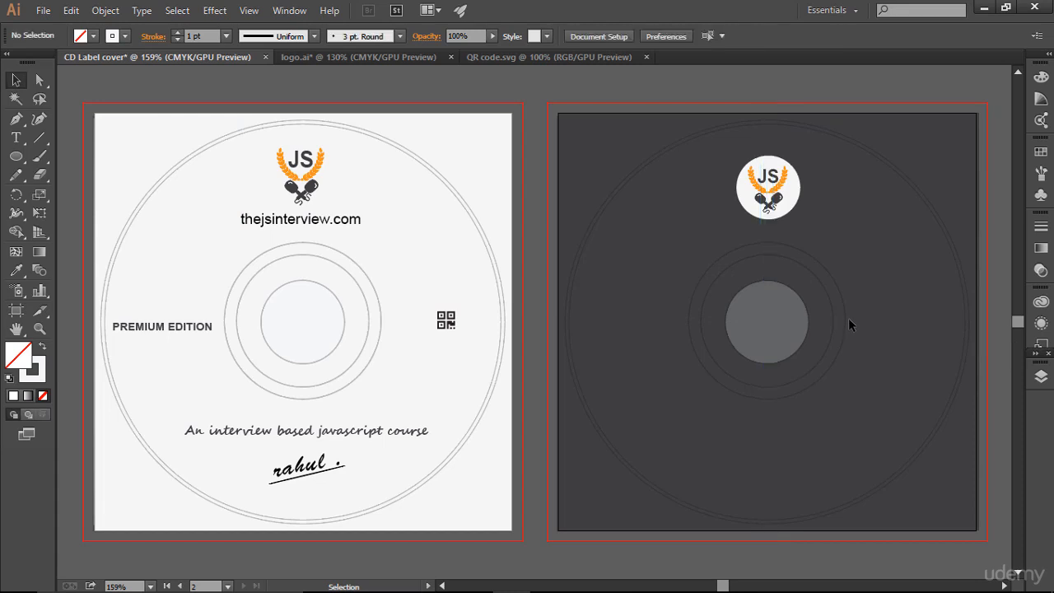
Nudge the logo badge straight up toward the dark disc's outer edge.
{"action": "left_click", "coordinate": [778, 202]}
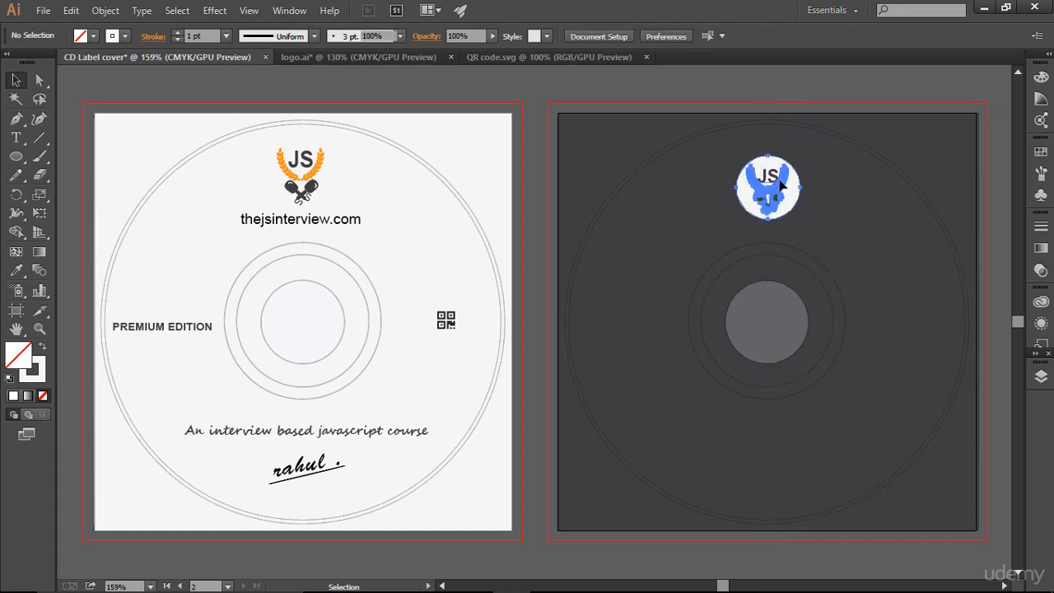
{"action": "key", "text": "Up"}
{"action": "key", "text": "Up"}
{"action": "key", "text": "Up"}
{"action": "key", "text": "Up"}
{"action": "key", "text": "Up"}
{"action": "key", "text": "Up"}
{"action": "key", "text": "Up"}
{"action": "key", "text": "Up"}
{"action": "key", "text": "Up"}
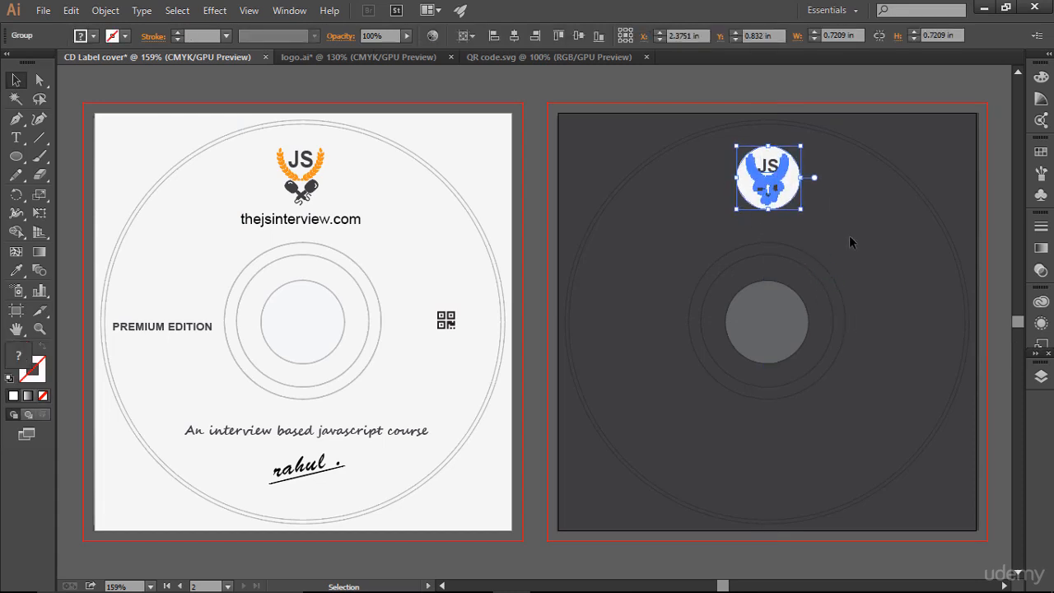
{"action": "key", "text": "Up"}
{"action": "key", "text": "Up"}
{"action": "left_click", "coordinate": [781, 219]}
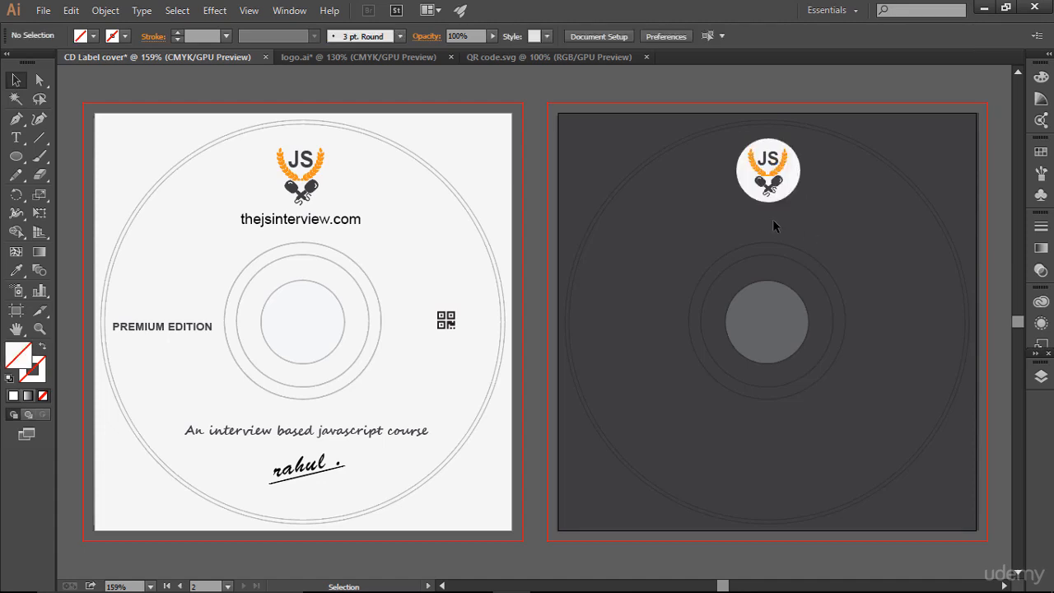
Copy the thejsinterview.com text from the light disc to the dark disc, centered just below the logo badge.
{"action": "left_click", "coordinate": [341, 221]}
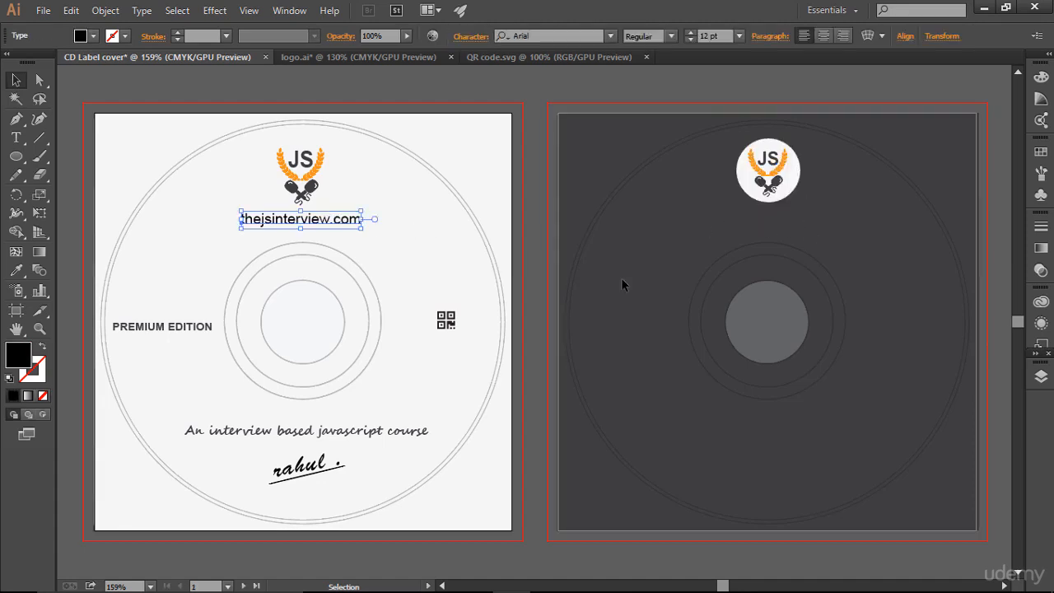
{"action": "key", "text": "ctrl+c"}
{"action": "left_click", "coordinate": [815, 262]}
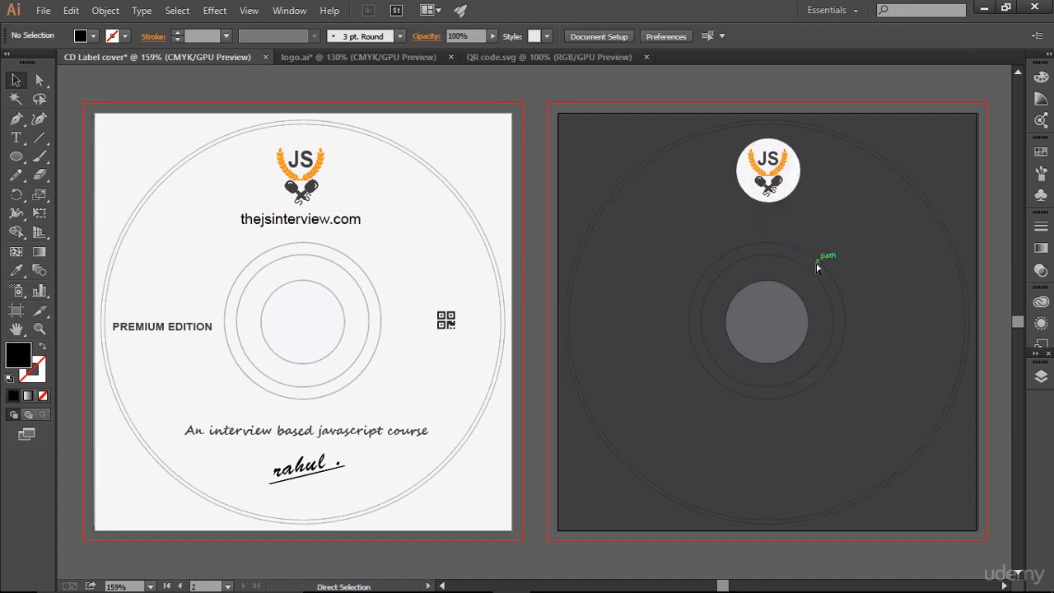
{"action": "key", "text": "ctrl+v"}
{"action": "left_click_drag", "start_coordinate": [563, 321], "coordinate": [803, 222]}
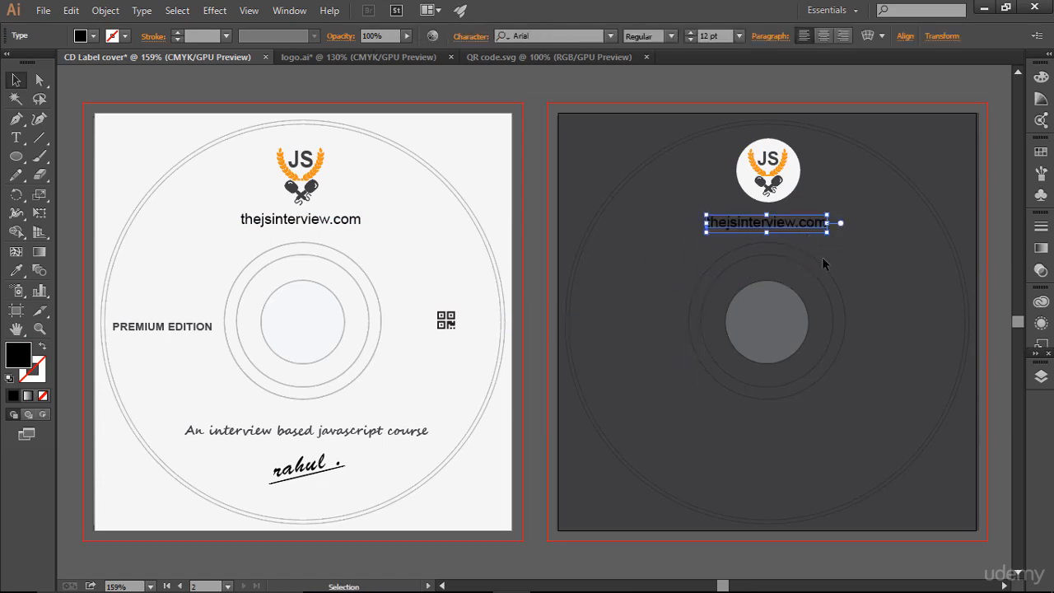
{"action": "key", "text": "Down"}
{"action": "key", "text": "Down"}
{"action": "left_click", "coordinate": [839, 275]}
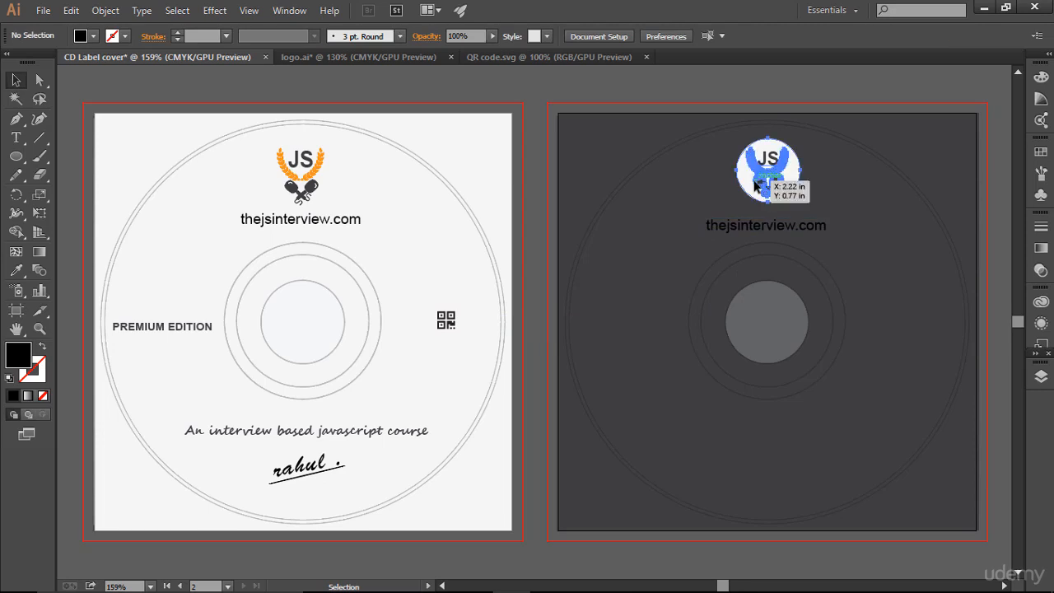
Nudge the logo badge on the dark disc straight down, close to the website text.
{"action": "left_click", "coordinate": [761, 179]}
{"action": "key", "text": "Down"}
{"action": "key", "text": "Down"}
{"action": "key", "text": "Down"}
{"action": "key", "text": "Down"}
{"action": "key", "text": "Down"}
{"action": "key", "text": "Down"}
{"action": "key", "text": "Down"}
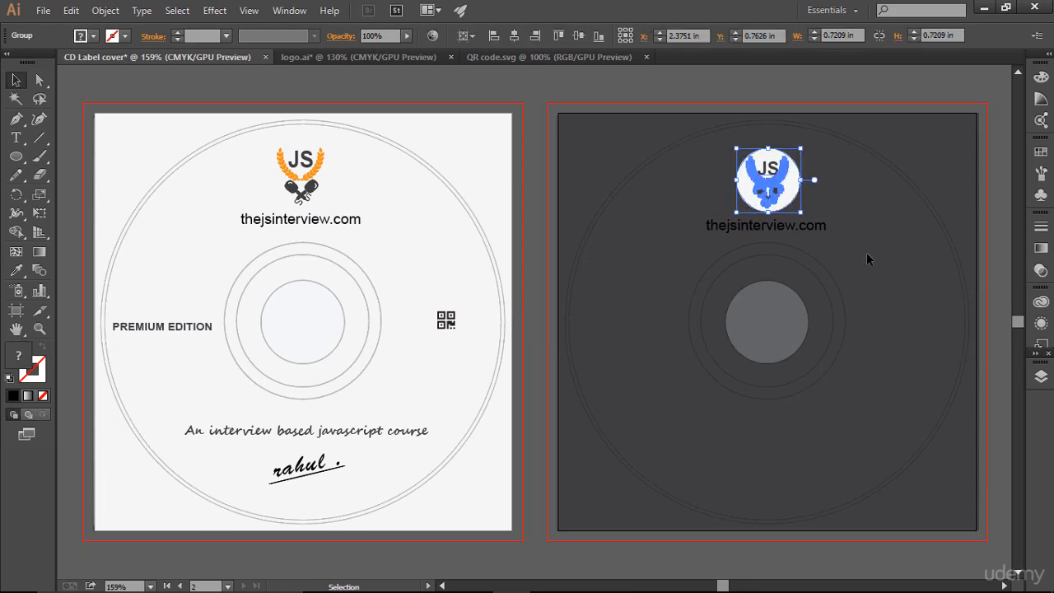
{"action": "left_click", "coordinate": [866, 252]}
Fill the website text on the dark disc with the lightest swatch of the gray group.
{"action": "left_click", "coordinate": [811, 228]}
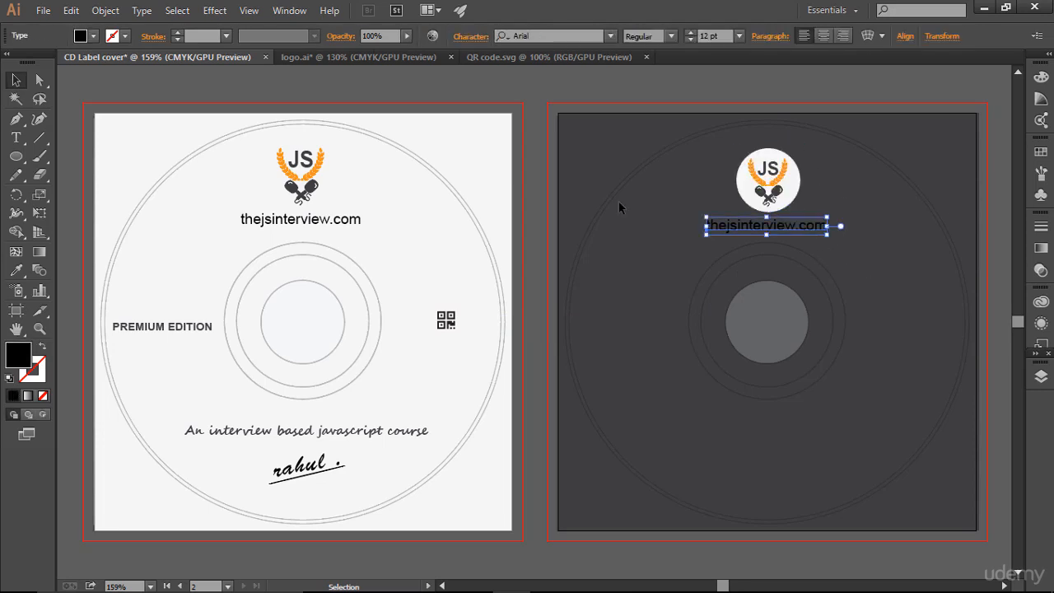
{"action": "left_click", "coordinate": [93, 39]}
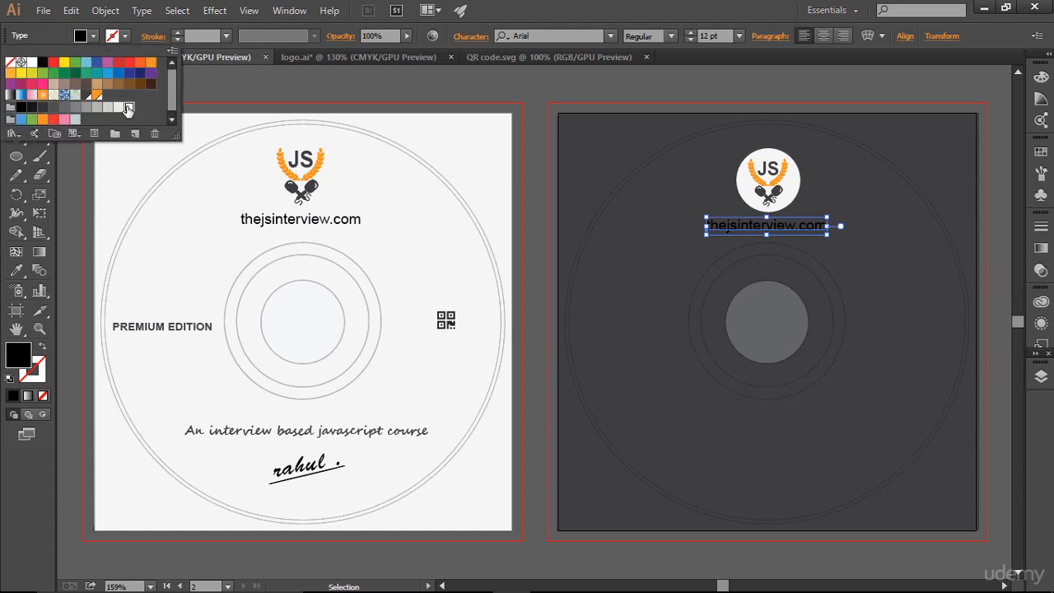
{"action": "left_click", "coordinate": [127, 106]}
{"action": "left_click", "coordinate": [872, 326]}
{"action": "left_click", "coordinate": [936, 383]}
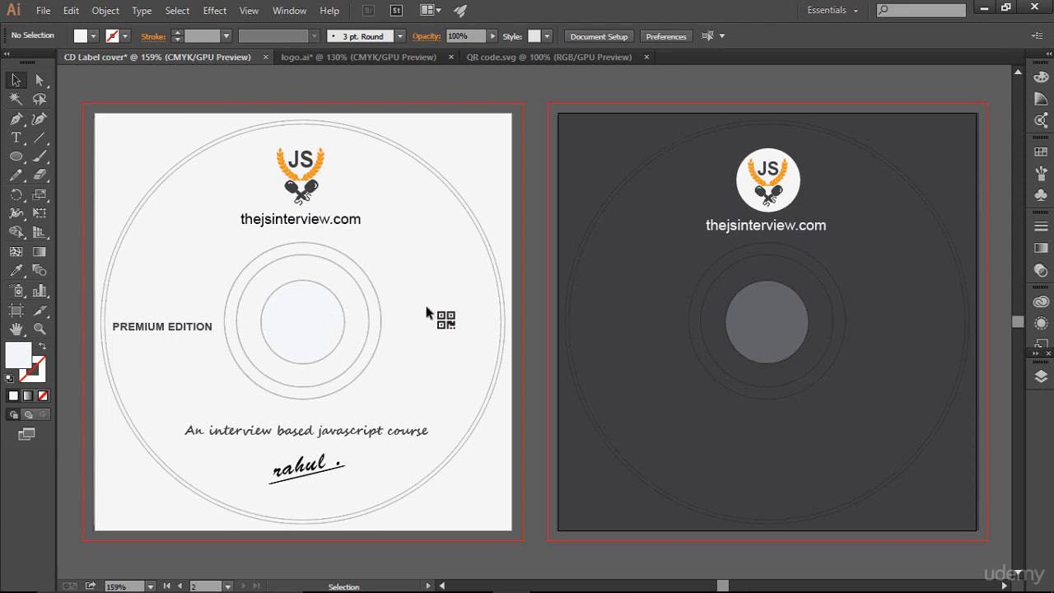
Duplicate the QR code onto the right side of the dark disc and fill the copy with the lightest gray swatch.
{"action": "left_click_drag", "start_coordinate": [425, 304], "coordinate": [922, 332]}
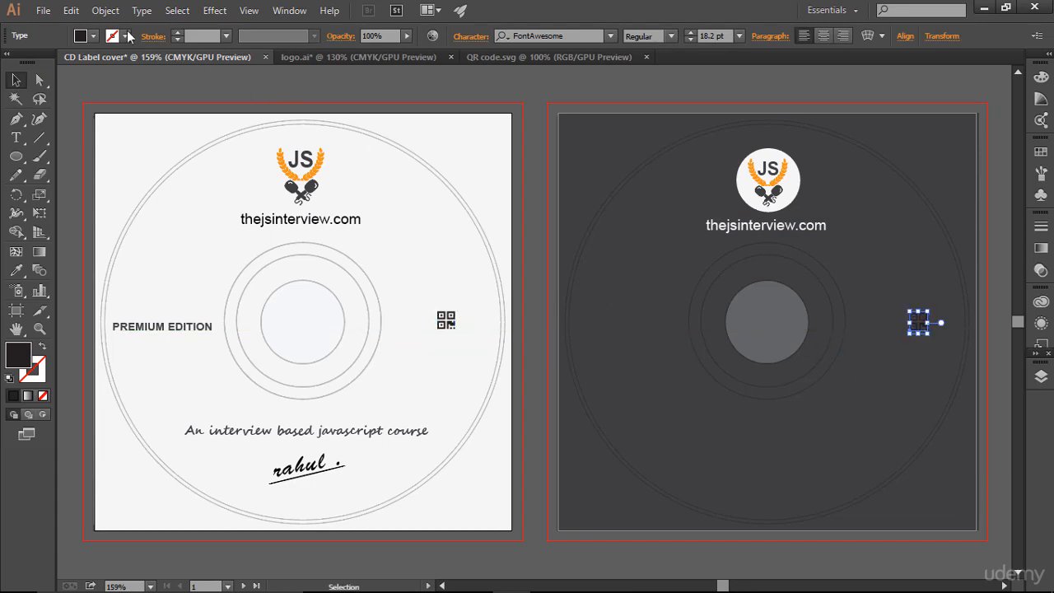
{"action": "left_click", "coordinate": [93, 36]}
{"action": "left_click", "coordinate": [128, 108]}
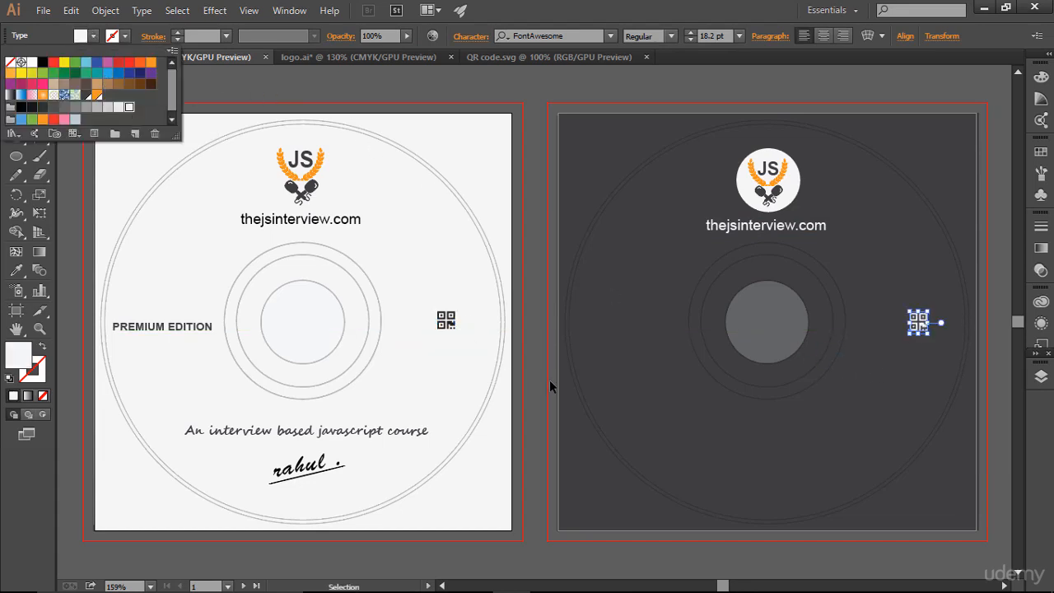
{"action": "left_click", "coordinate": [586, 387]}
Duplicate the PREMIUM EDITION text onto the left side of the dark disc and raise the QR code copy slightly to line up with it.
{"action": "left_click", "coordinate": [175, 327]}
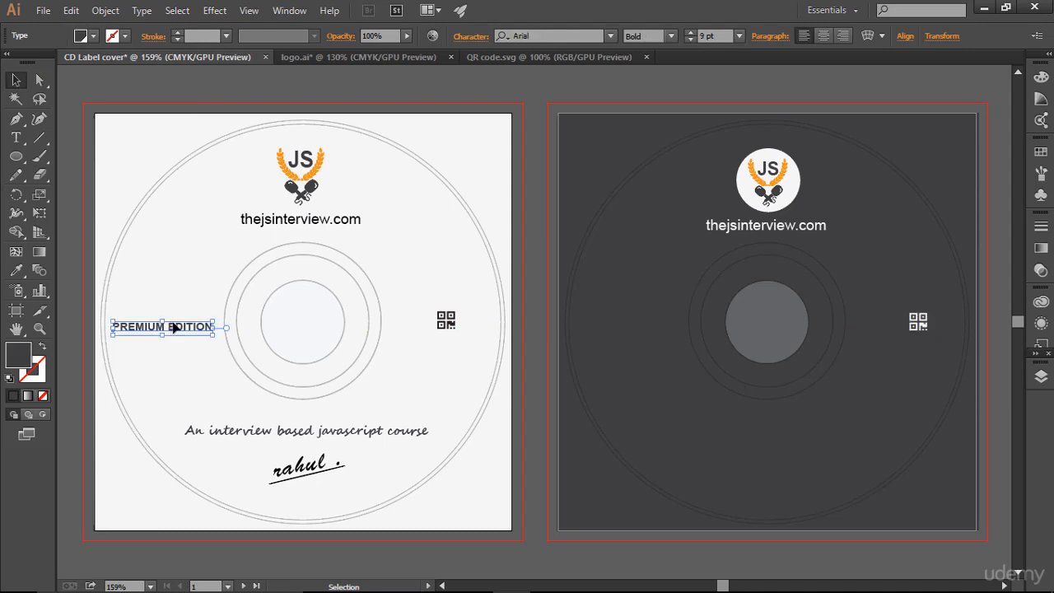
{"action": "left_click_drag", "start_coordinate": [175, 327], "coordinate": [640, 319]}
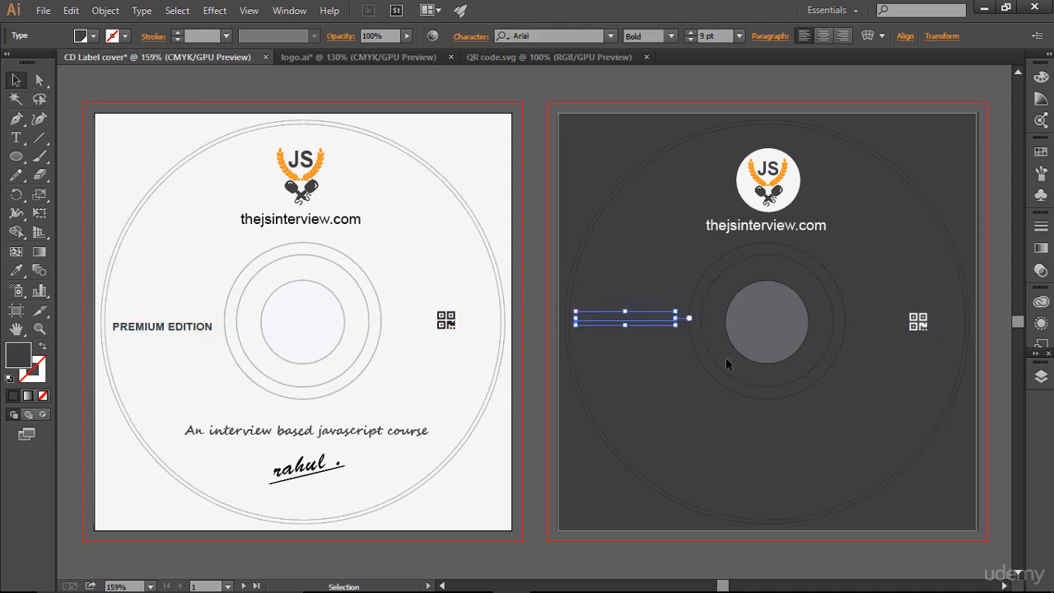
{"action": "left_click", "coordinate": [916, 320]}
{"action": "left_click_drag", "start_coordinate": [916, 319], "coordinate": [917, 311]}
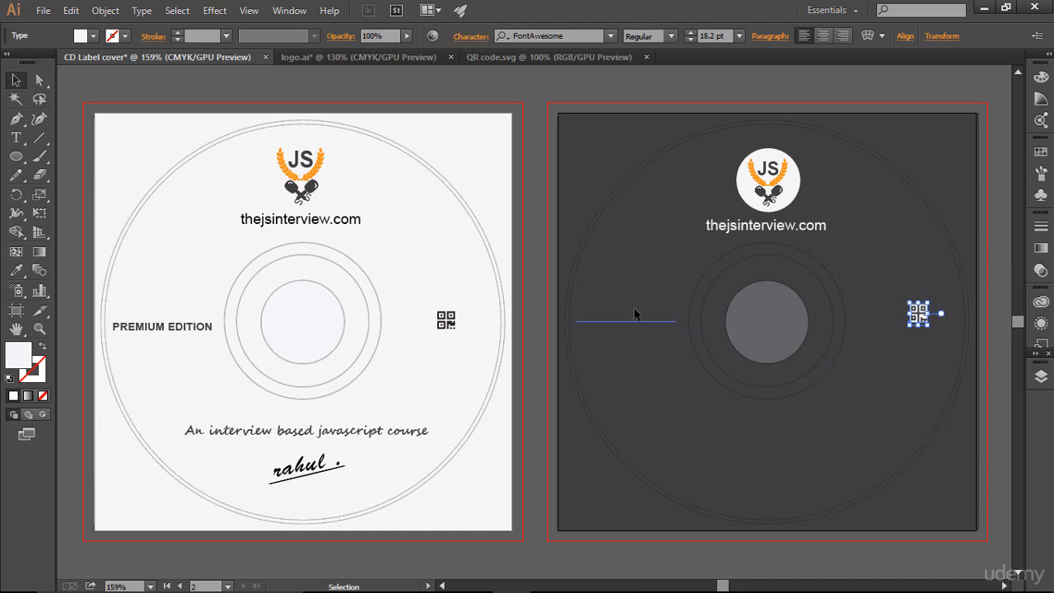
Fill the PREMIUM EDITION text on the dark disc with the lightest gray swatch.
{"action": "left_click", "coordinate": [627, 321]}
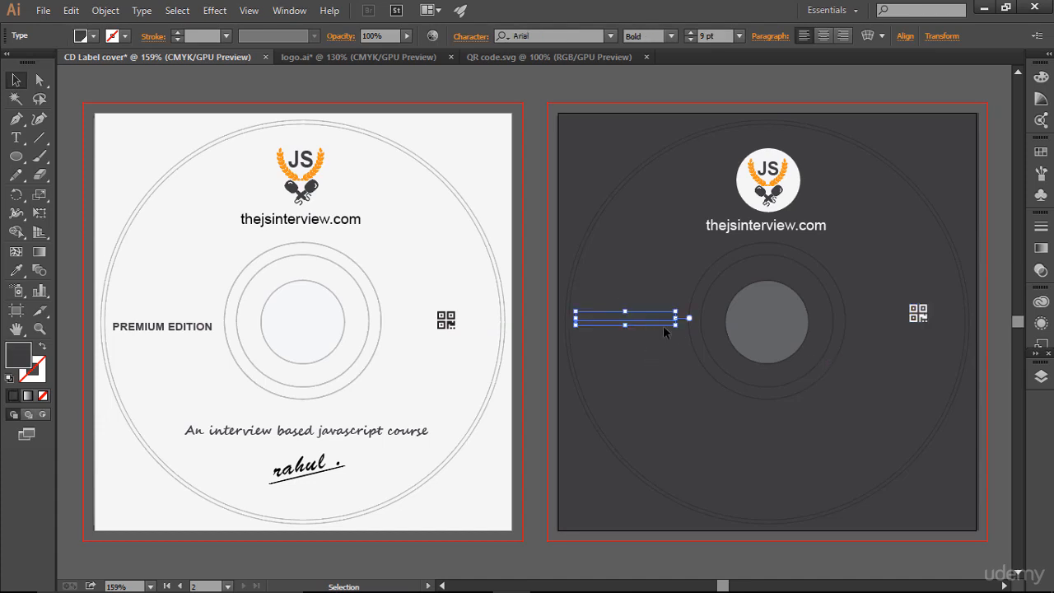
{"action": "left_click", "coordinate": [95, 38]}
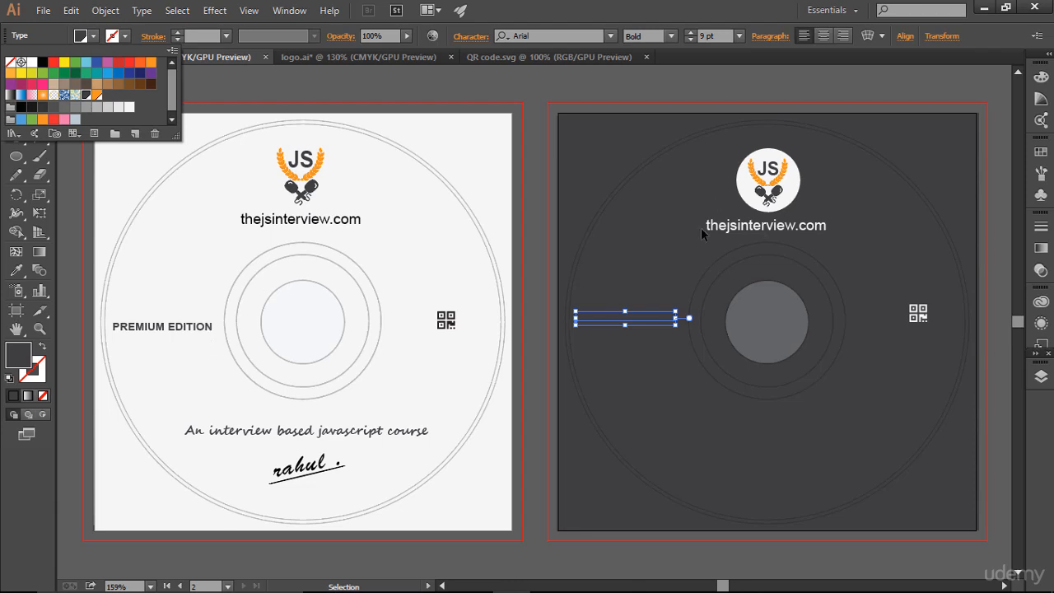
{"action": "left_click", "coordinate": [129, 107]}
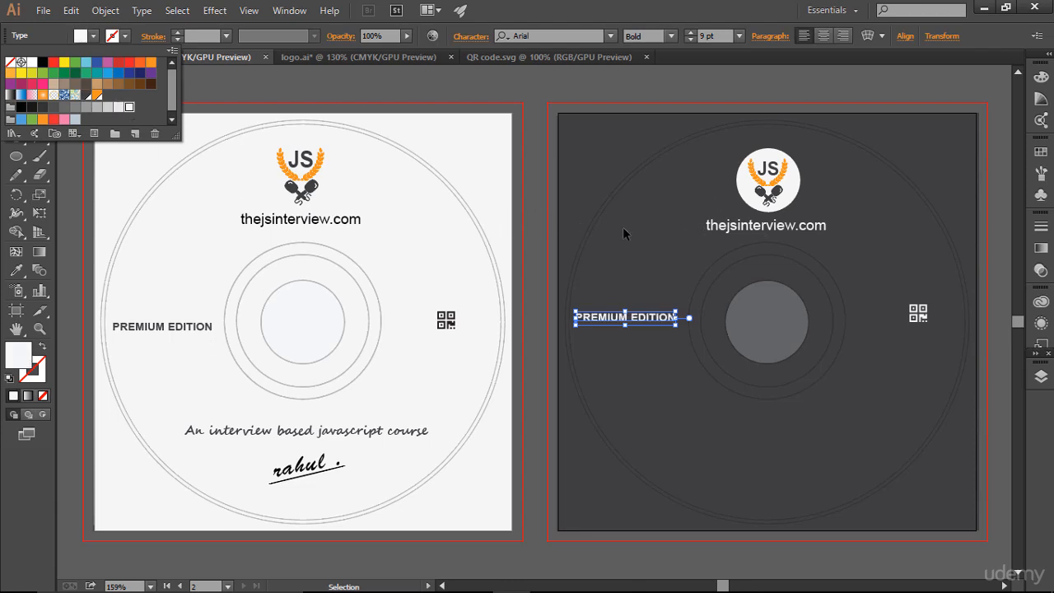
{"action": "left_click", "coordinate": [883, 389]}
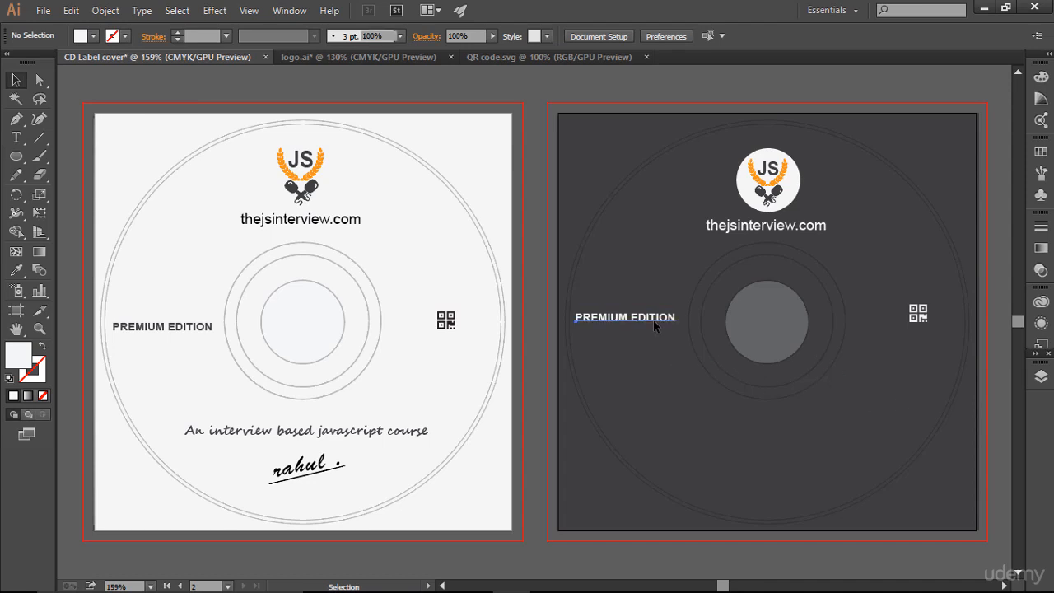
Try a medium gray Color Guide shade on the dark disc's PREMIUM EDITION text and undo it.
{"action": "left_click", "coordinate": [581, 319]}
{"action": "left_click", "coordinate": [1040, 98]}
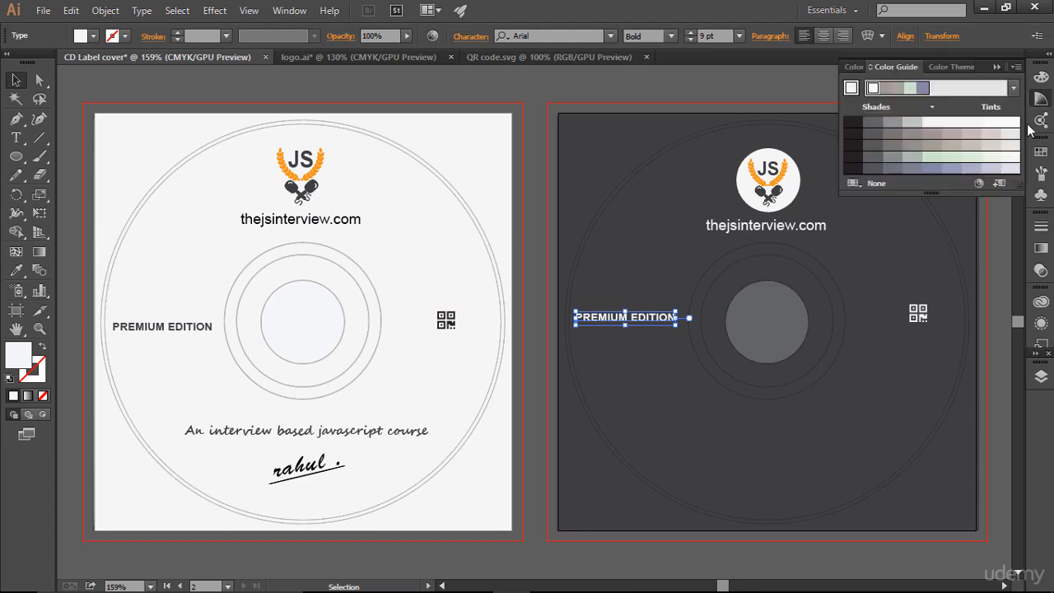
{"action": "left_click", "coordinate": [890, 127]}
{"action": "left_click", "coordinate": [838, 370]}
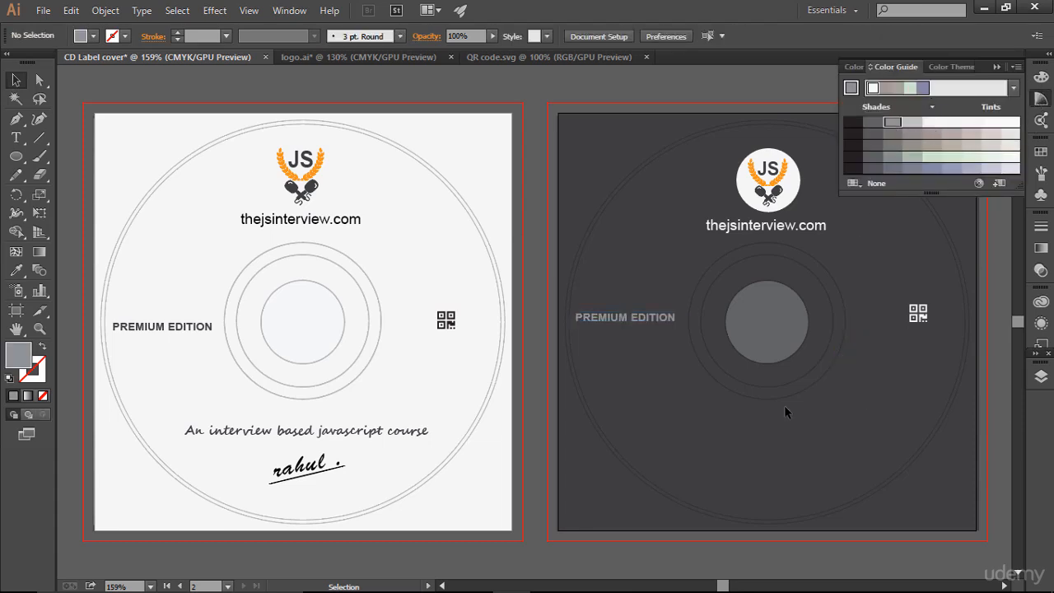
{"action": "left_click", "coordinate": [996, 72]}
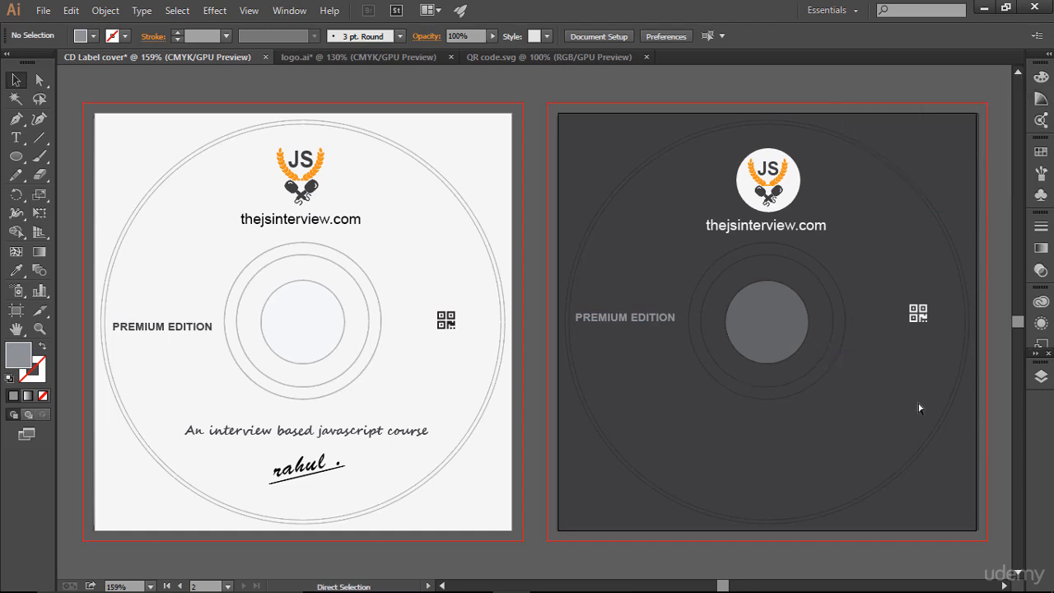
{"action": "key", "text": "ctrl+z"}
{"action": "key", "text": "ctrl+z"}
{"action": "left_click", "coordinate": [870, 384]}
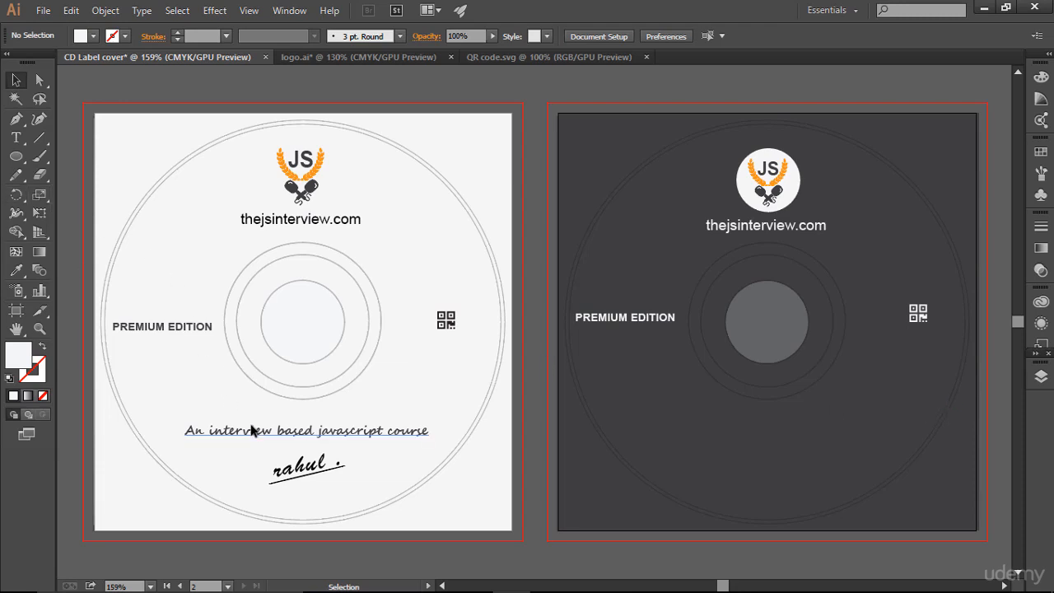
Duplicate the course tagline and signature onto the lower part of the dark disc and fill the copies with the lightest gray swatch.
{"action": "mouse_move", "coordinate": [182, 414]}
{"action": "left_mouse_down"}
{"action": "mouse_move", "coordinate": [349, 487]}
{"action": "mouse_move", "coordinate": [805, 487]}
{"action": "mouse_move", "coordinate": [790, 490]}
{"action": "left_mouse_up"}
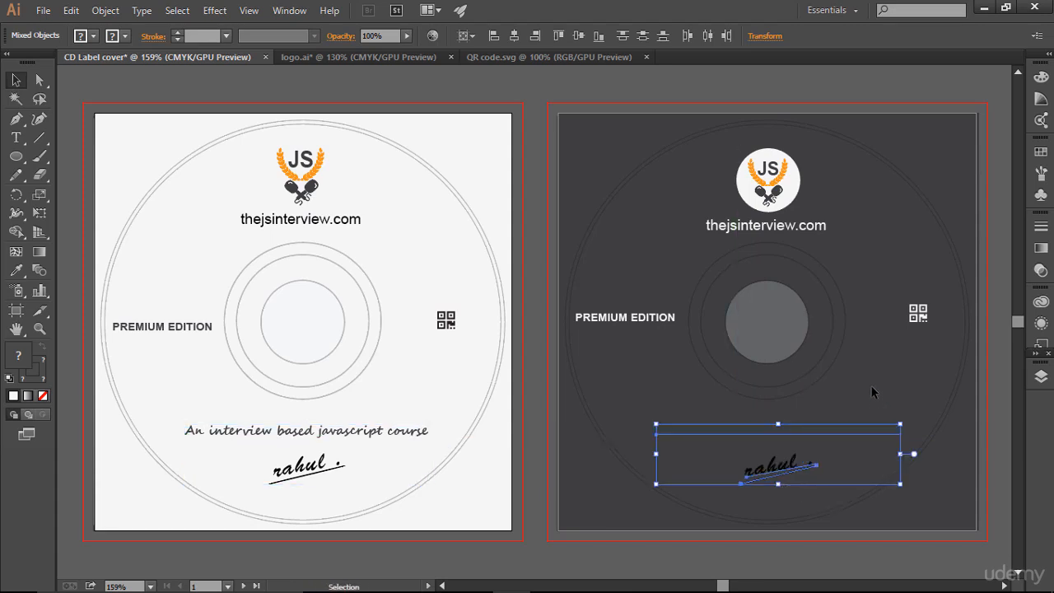
{"action": "left_click", "coordinate": [92, 36]}
{"action": "left_click", "coordinate": [124, 108]}
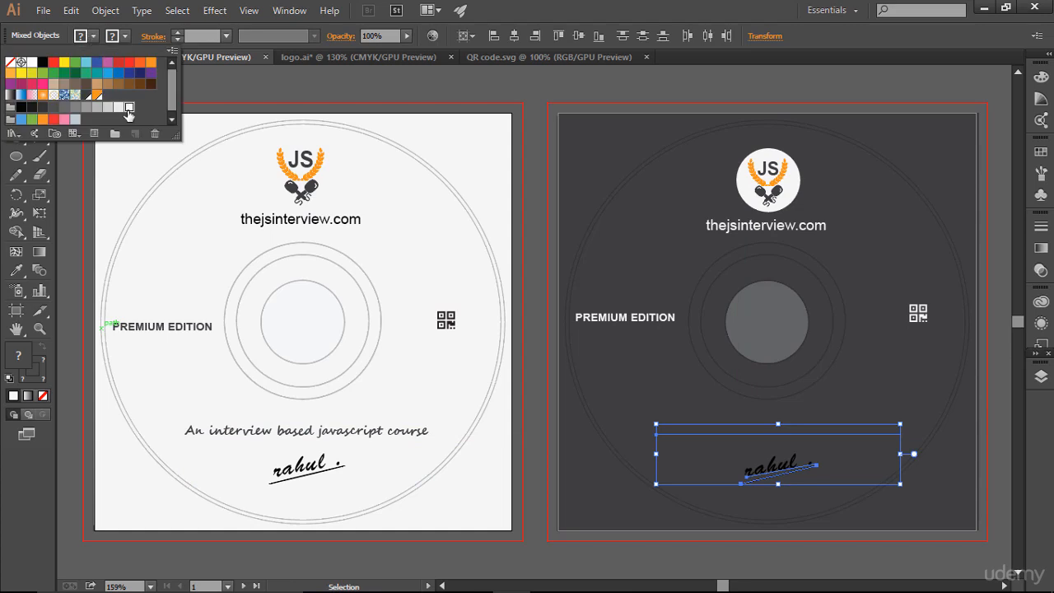
{"action": "left_click", "coordinate": [610, 17]}
{"action": "left_click", "coordinate": [876, 386]}
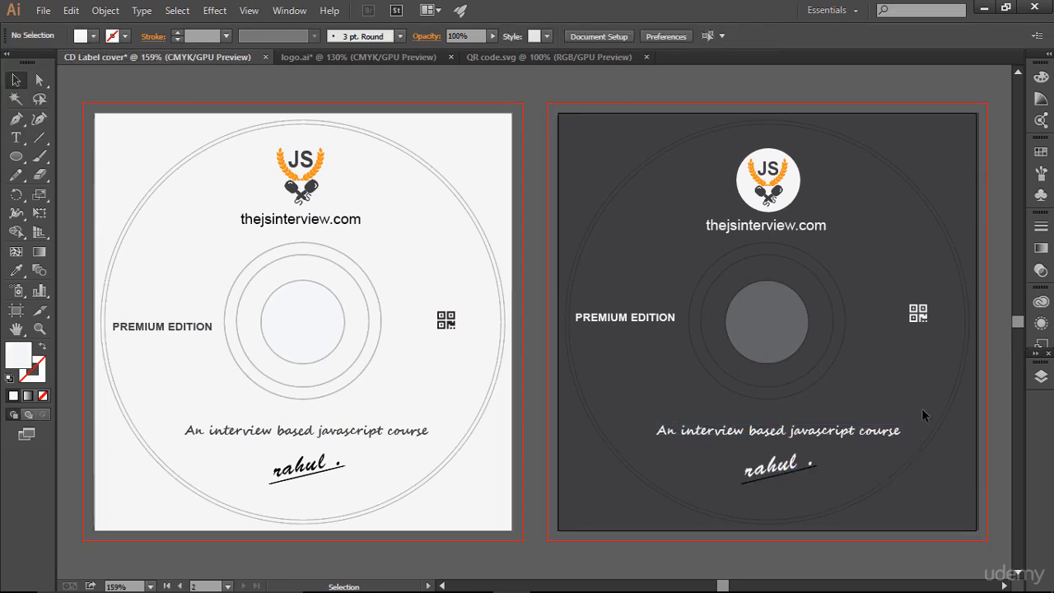
Isolate the underline of the dark disc's signature, set its stroke to the lightest gray swatch, and leave isolation mode.
{"action": "double_click", "coordinate": [794, 472]}
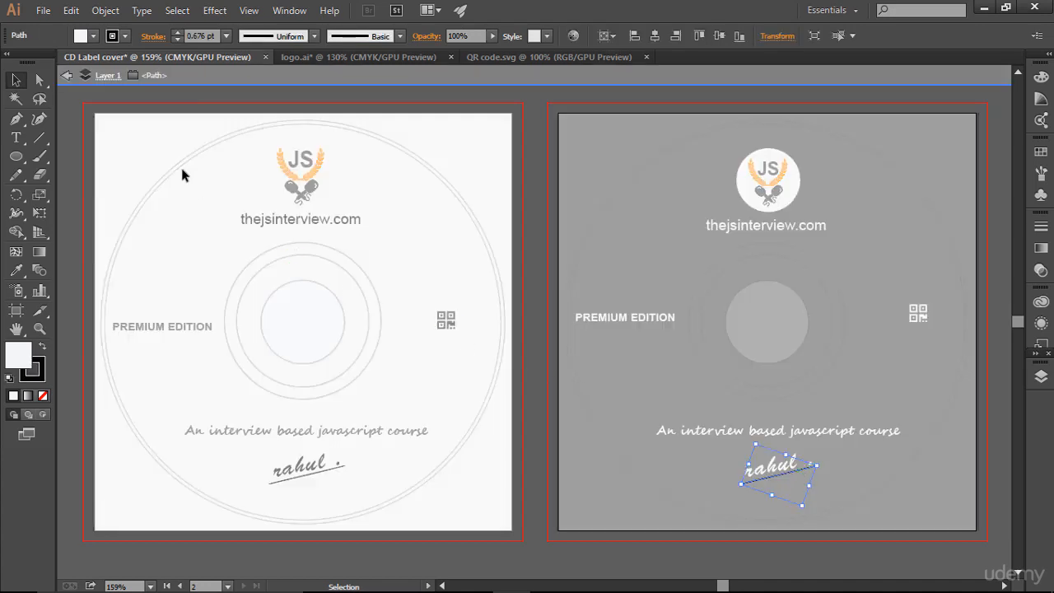
{"action": "left_click", "coordinate": [125, 36]}
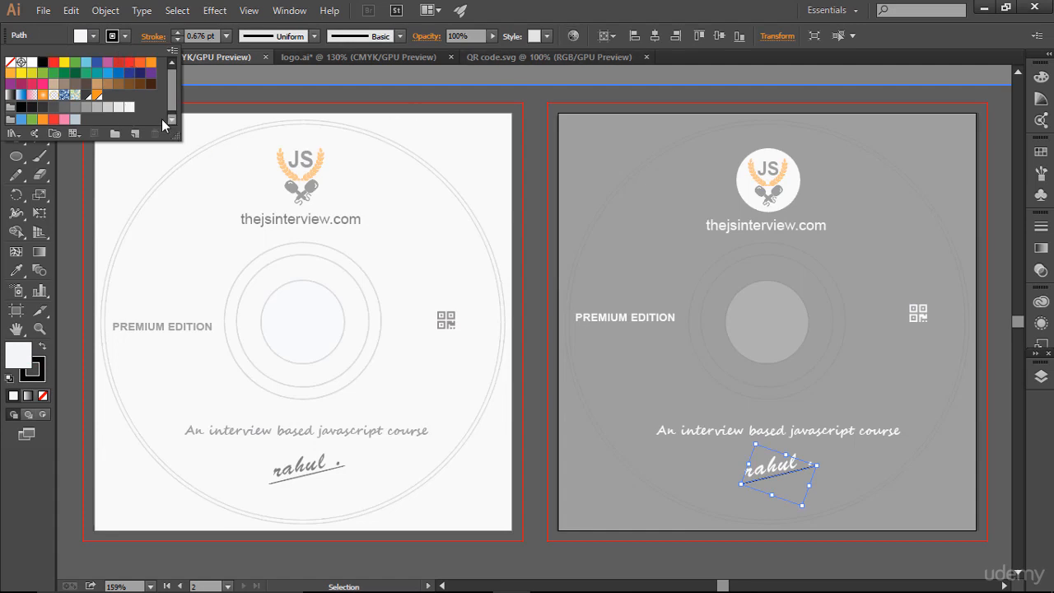
{"action": "left_click", "coordinate": [129, 108]}
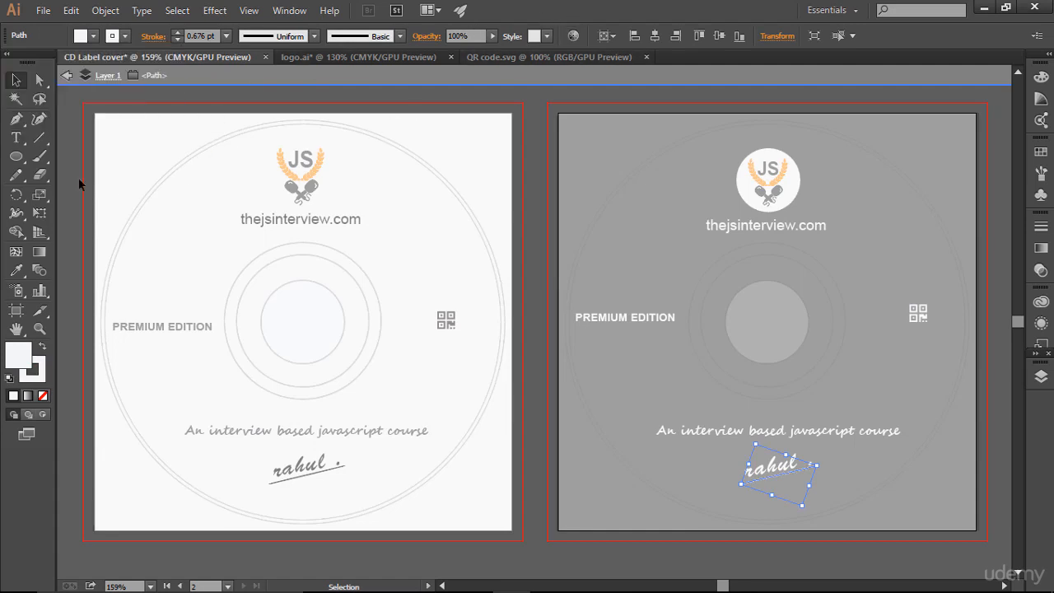
{"action": "left_click", "coordinate": [68, 75]}
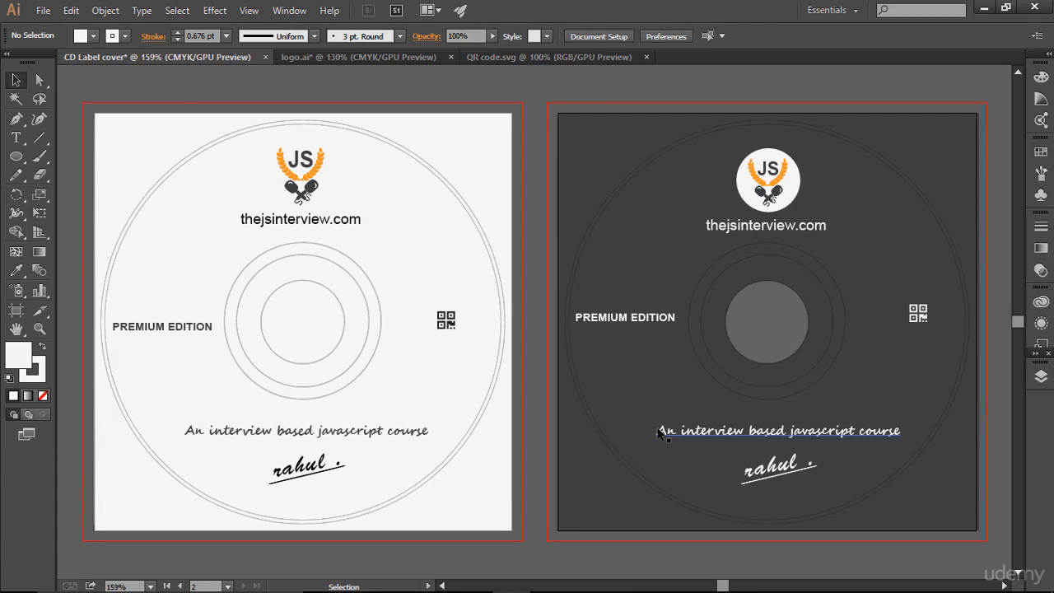
Fill the course tagline on the dark disc with a medium gray shade from the Color Guide.
{"action": "left_click", "coordinate": [711, 432]}
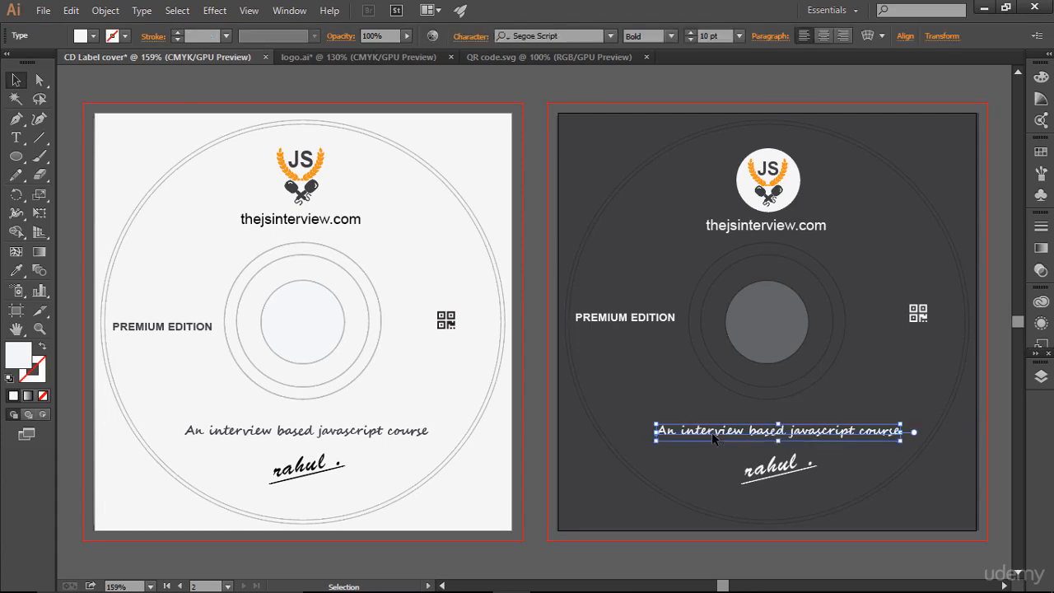
{"action": "left_click", "coordinate": [1041, 99]}
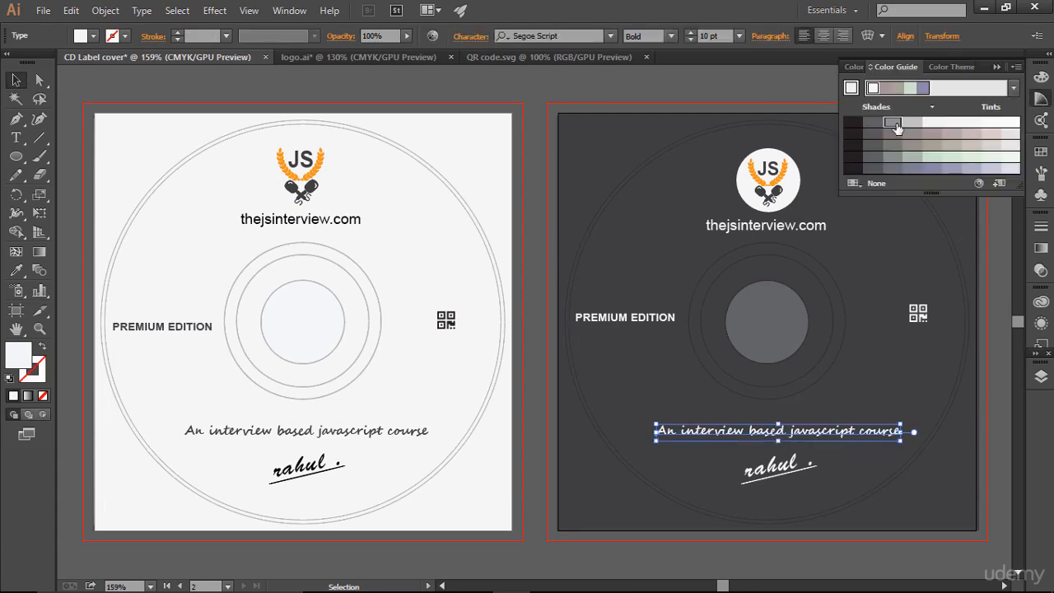
{"action": "left_click", "coordinate": [892, 121]}
{"action": "left_click", "coordinate": [908, 385]}
Try a light gray Color Guide shade on the dark disc's signature and undo it.
{"action": "left_click_drag", "start_coordinate": [742, 447], "coordinate": [810, 489]}
{"action": "left_click", "coordinate": [916, 123]}
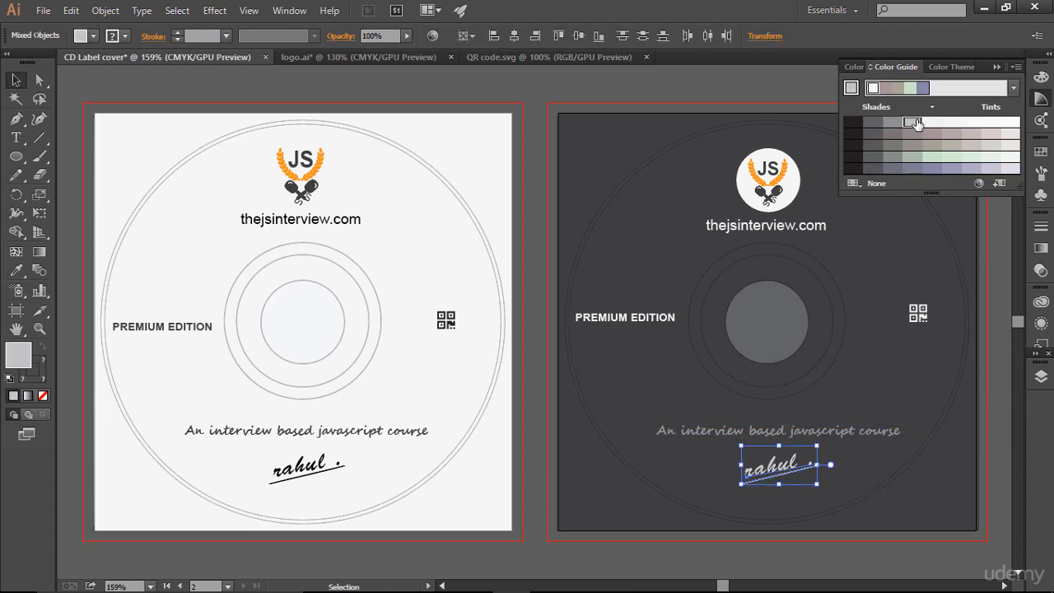
{"action": "key", "text": "a"}
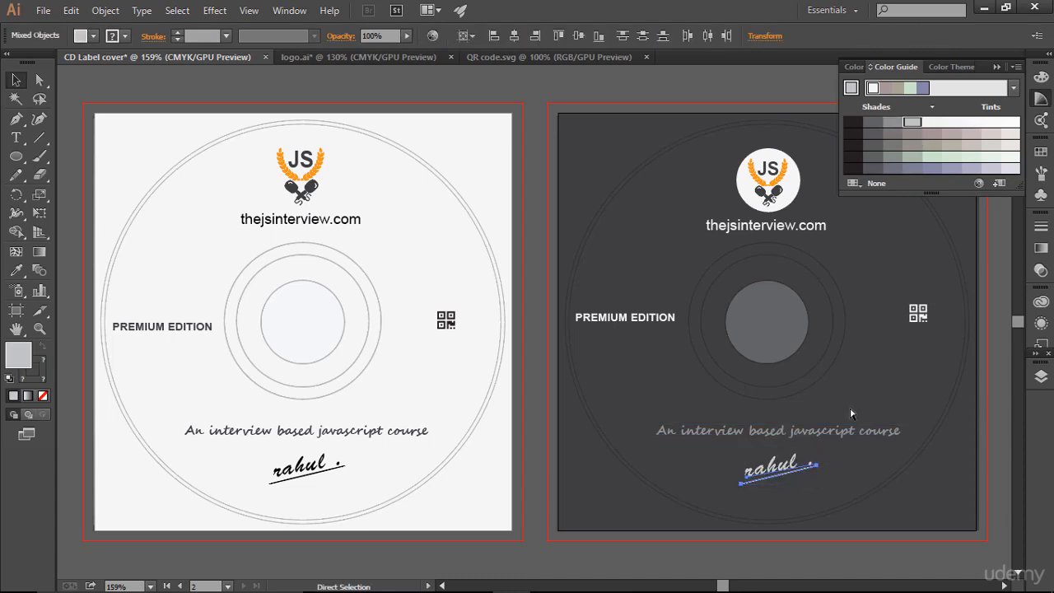
{"action": "key", "text": "ctrl+z"}
{"action": "key", "text": "v"}
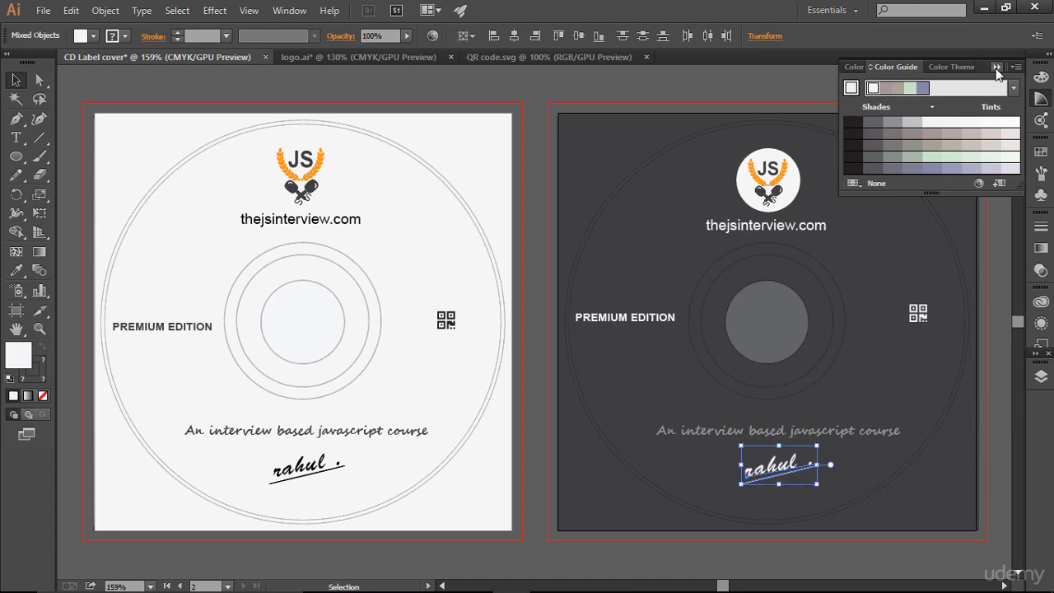
{"action": "left_click", "coordinate": [995, 67]}
{"action": "left_click", "coordinate": [935, 225]}
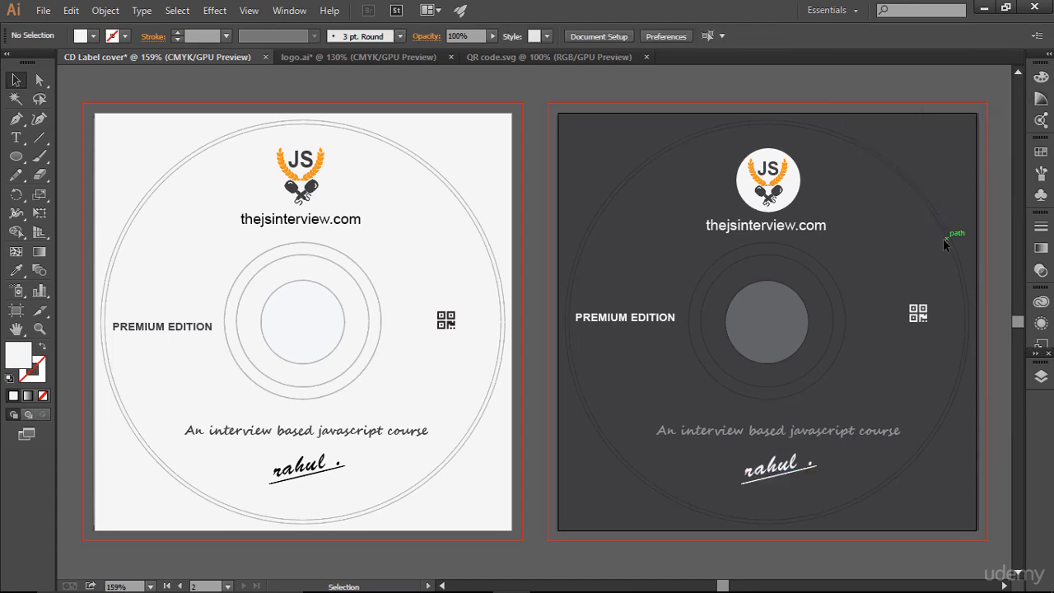
Fill the website address on the dark disc with a medium gray Color Guide shade and deselect it.
{"action": "left_click", "coordinate": [788, 227]}
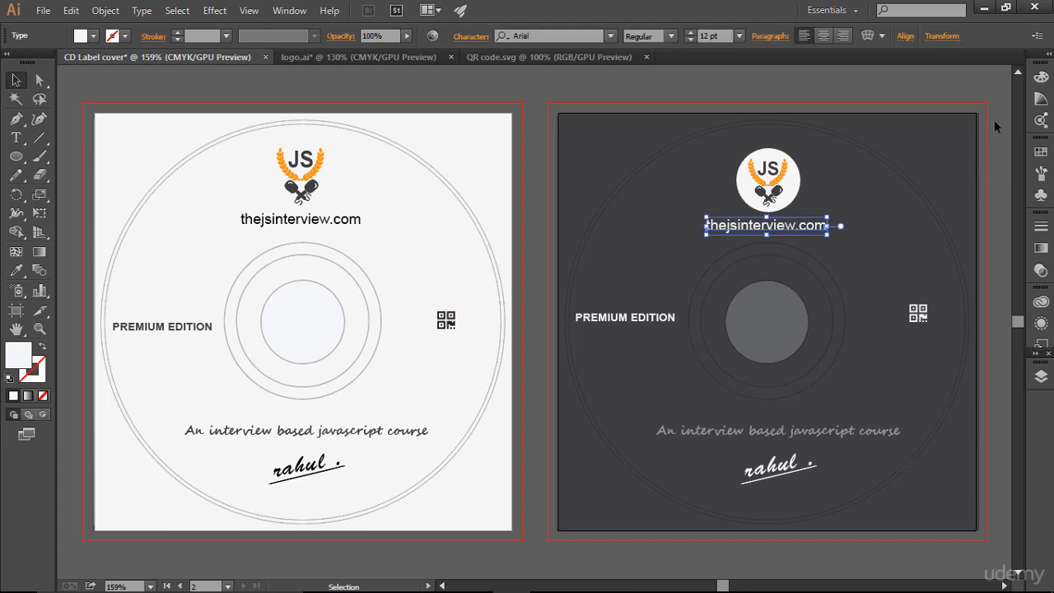
{"action": "left_click", "coordinate": [1040, 98]}
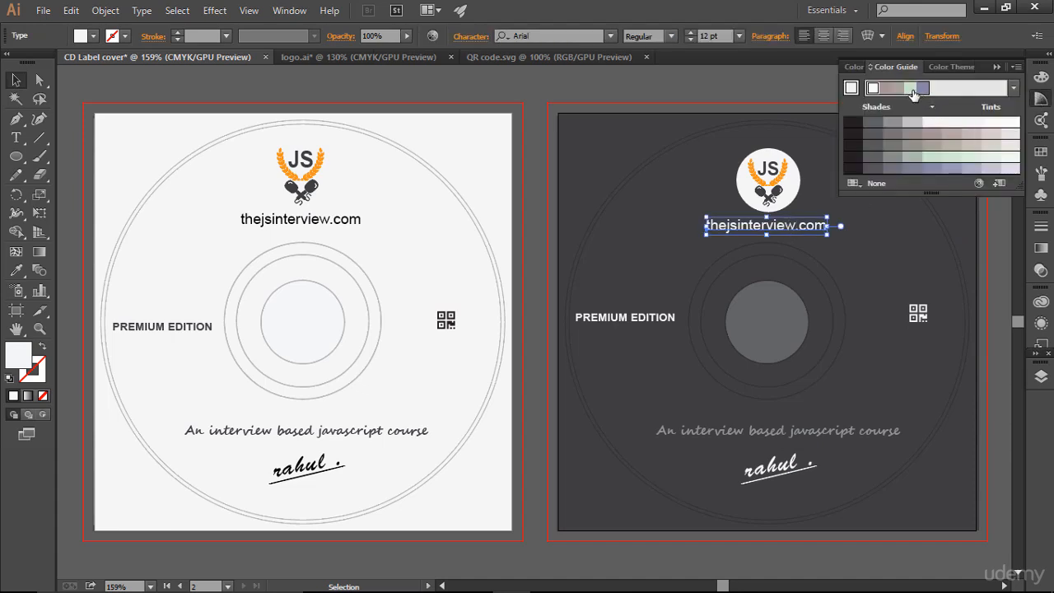
{"action": "left_click", "coordinate": [893, 123]}
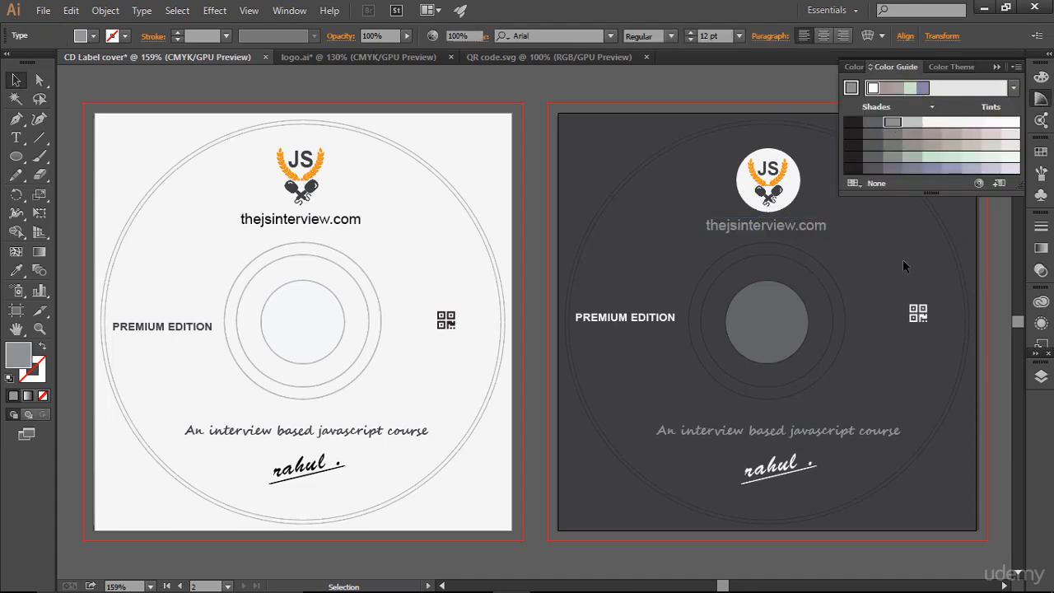
{"action": "left_click", "coordinate": [680, 322]}
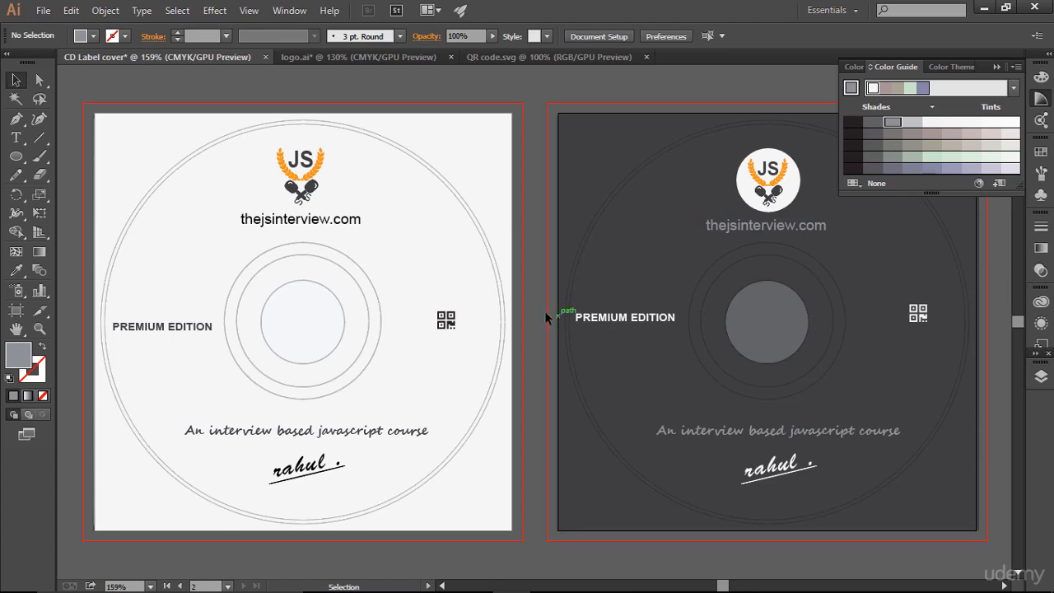
Fill the PREMIUM EDITION text and the QR code on the dark disc with the same medium gray Color Guide shade.
{"action": "left_click", "coordinate": [649, 317]}
{"action": "left_click", "coordinate": [899, 123]}
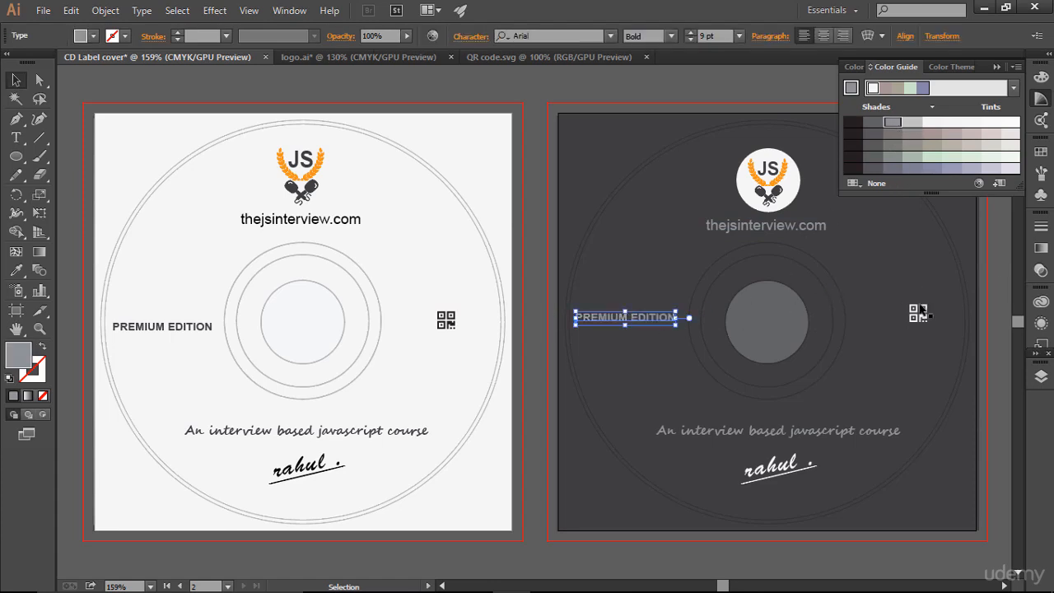
{"action": "left_click", "coordinate": [917, 313]}
{"action": "left_click", "coordinate": [886, 134]}
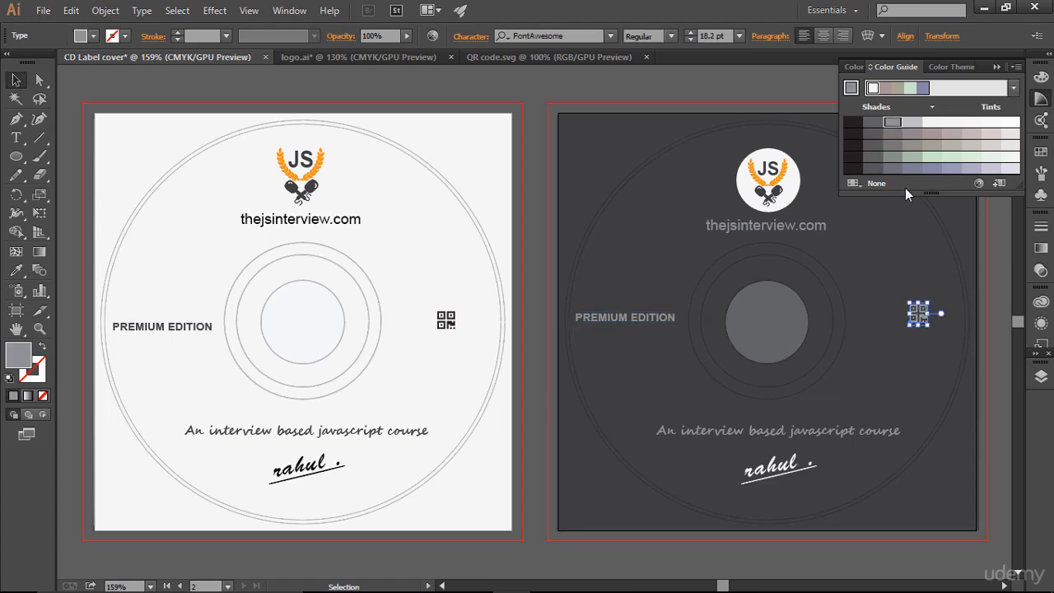
{"action": "left_click", "coordinate": [914, 229]}
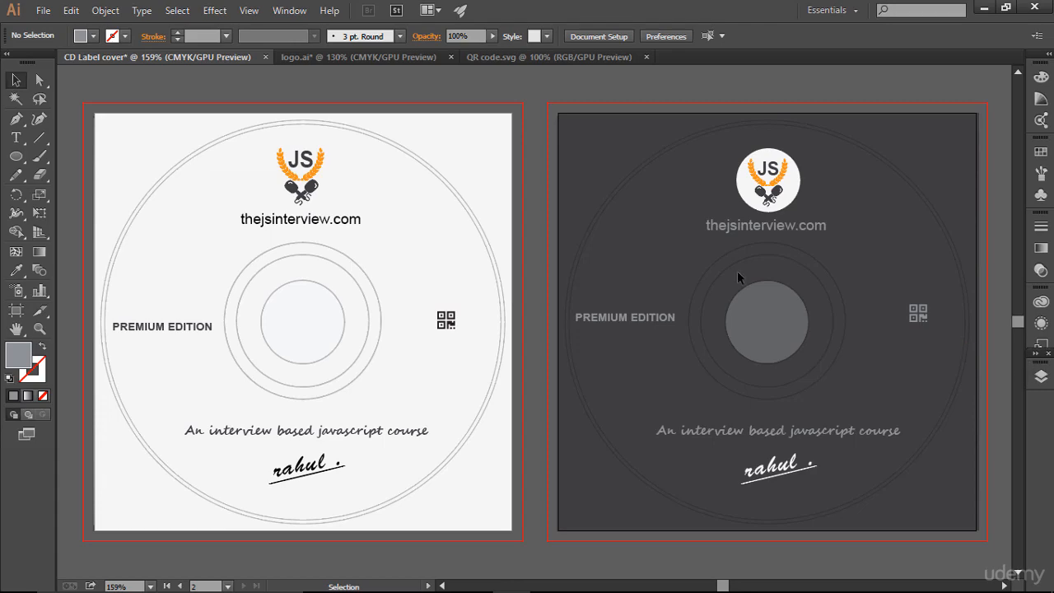
Hide the two locked disc outline groups in Layer 1 to preview both artboards without the disc rings.
{"action": "left_click", "coordinate": [1040, 376]}
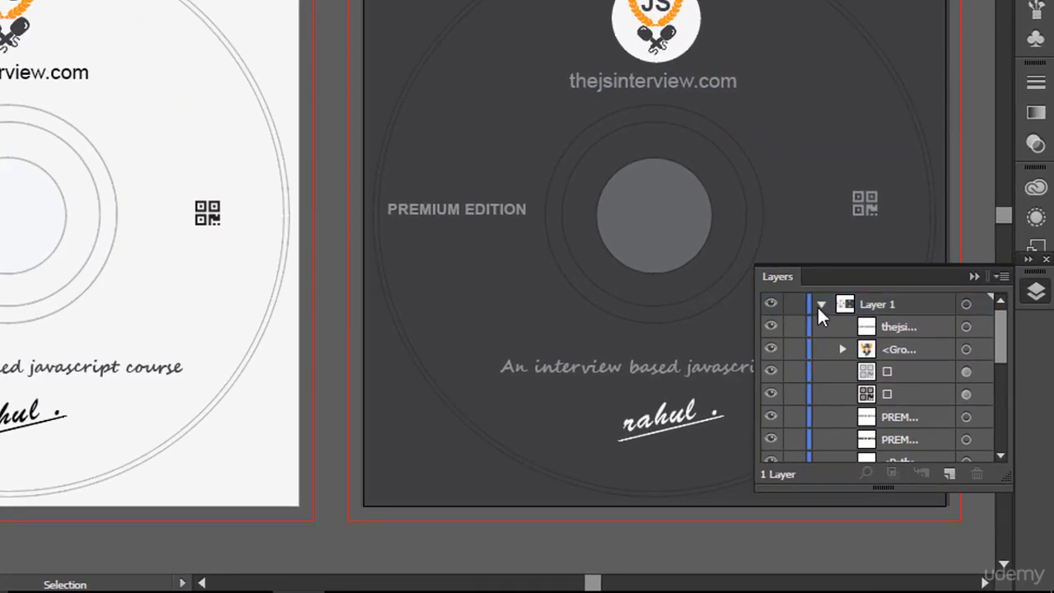
{"action": "left_click", "coordinate": [821, 305]}
{"action": "left_click", "coordinate": [822, 305]}
{"action": "scroll", "coordinate": [839, 370], "scroll_direction": "down", "scroll_amount": 5}
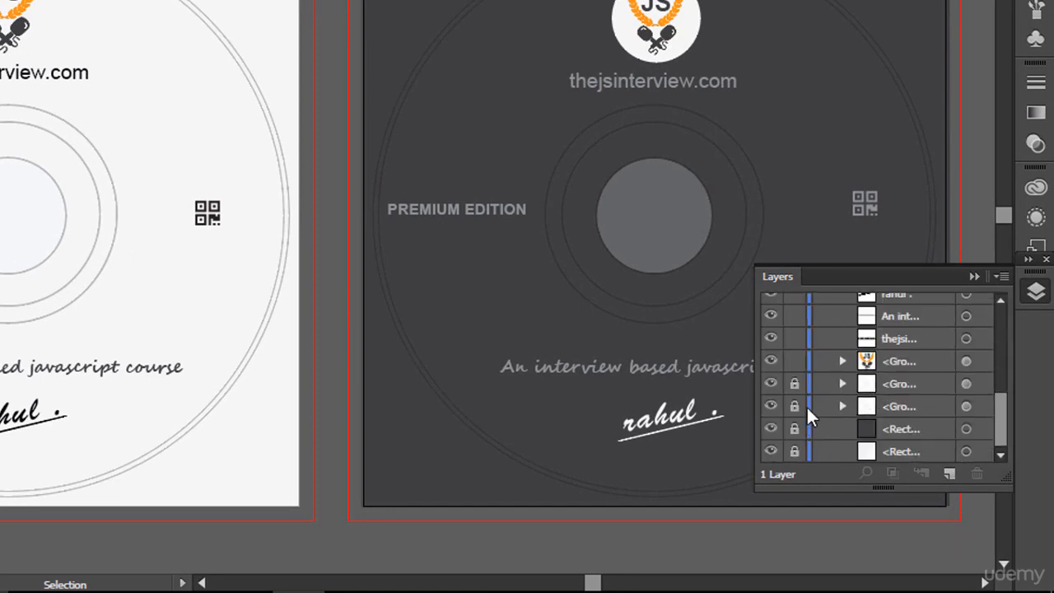
{"action": "left_click", "coordinate": [771, 406]}
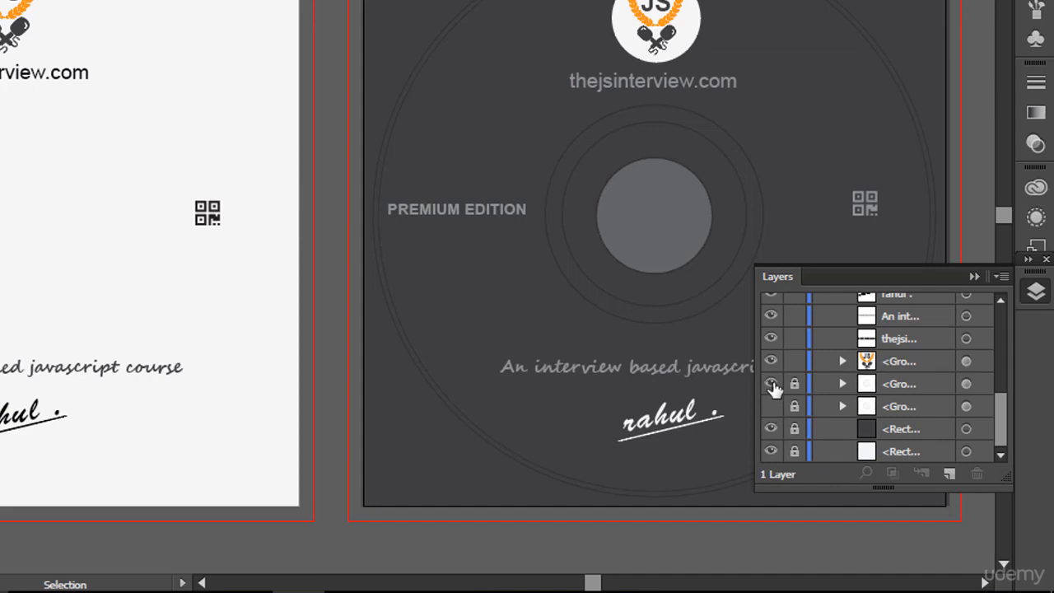
{"action": "left_click", "coordinate": [771, 385]}
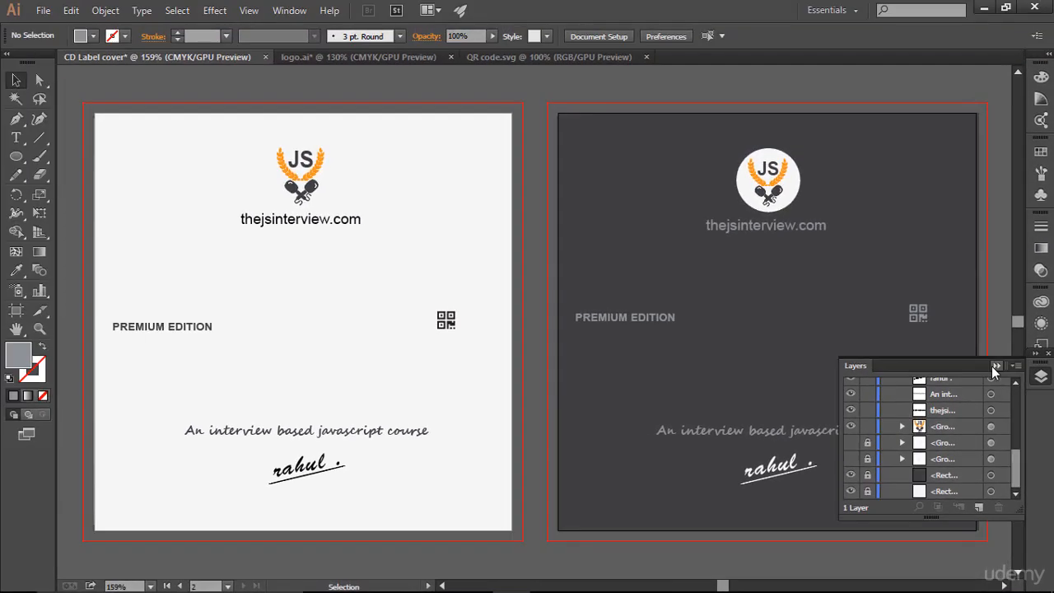
{"action": "left_click", "coordinate": [973, 276]}
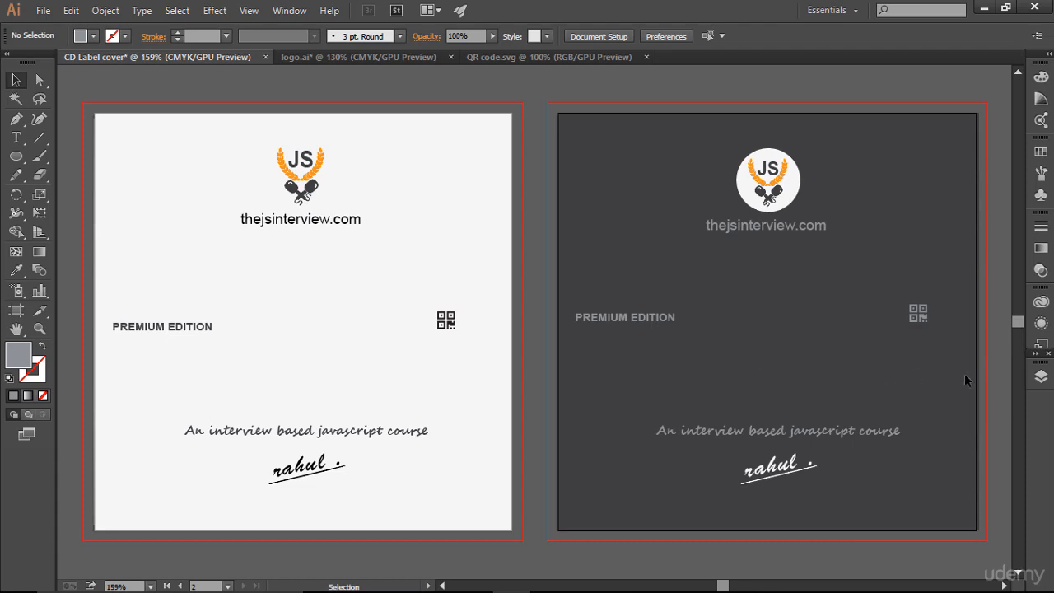
Show the two locked disc outline groups of both artboards again.
{"action": "left_click", "coordinate": [1040, 375]}
{"action": "scroll", "coordinate": [1002, 419], "scroll_direction": "down", "scroll_amount": 2}
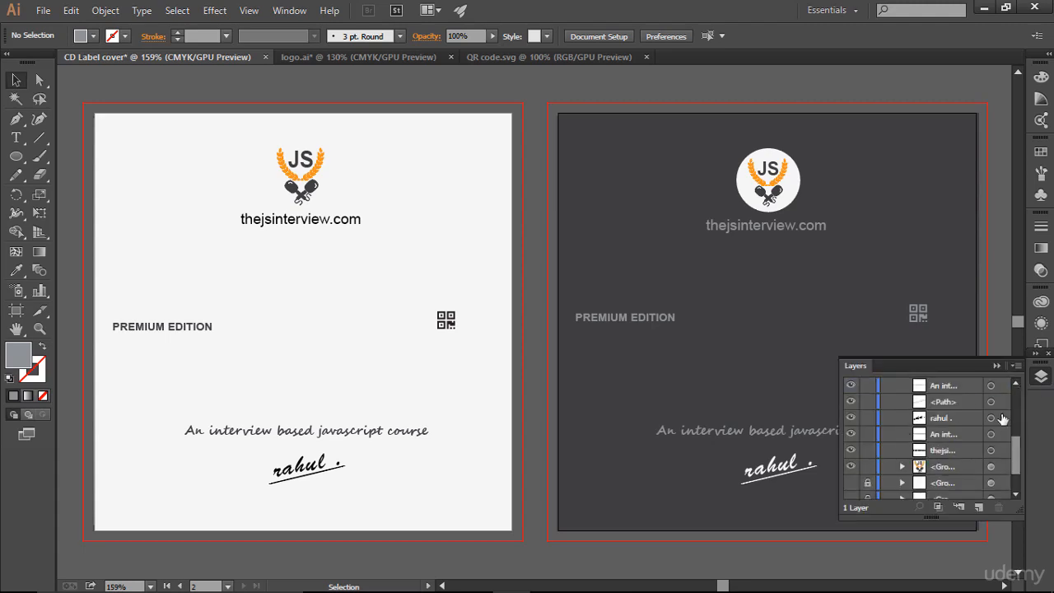
{"action": "scroll", "coordinate": [925, 442], "scroll_direction": "down", "scroll_amount": 3}
{"action": "left_click", "coordinate": [851, 442]}
{"action": "left_click", "coordinate": [851, 458]}
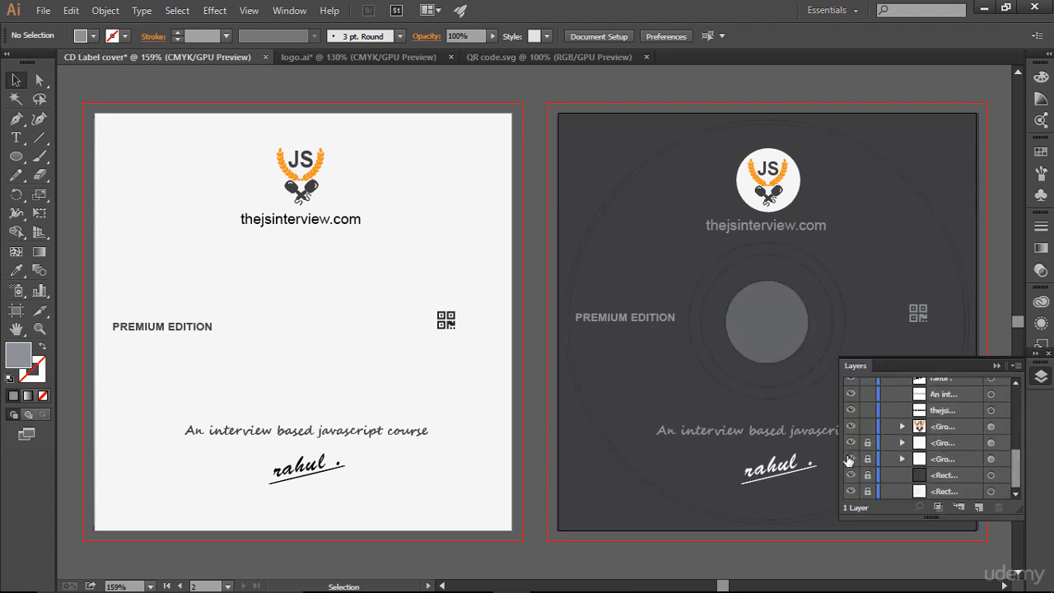